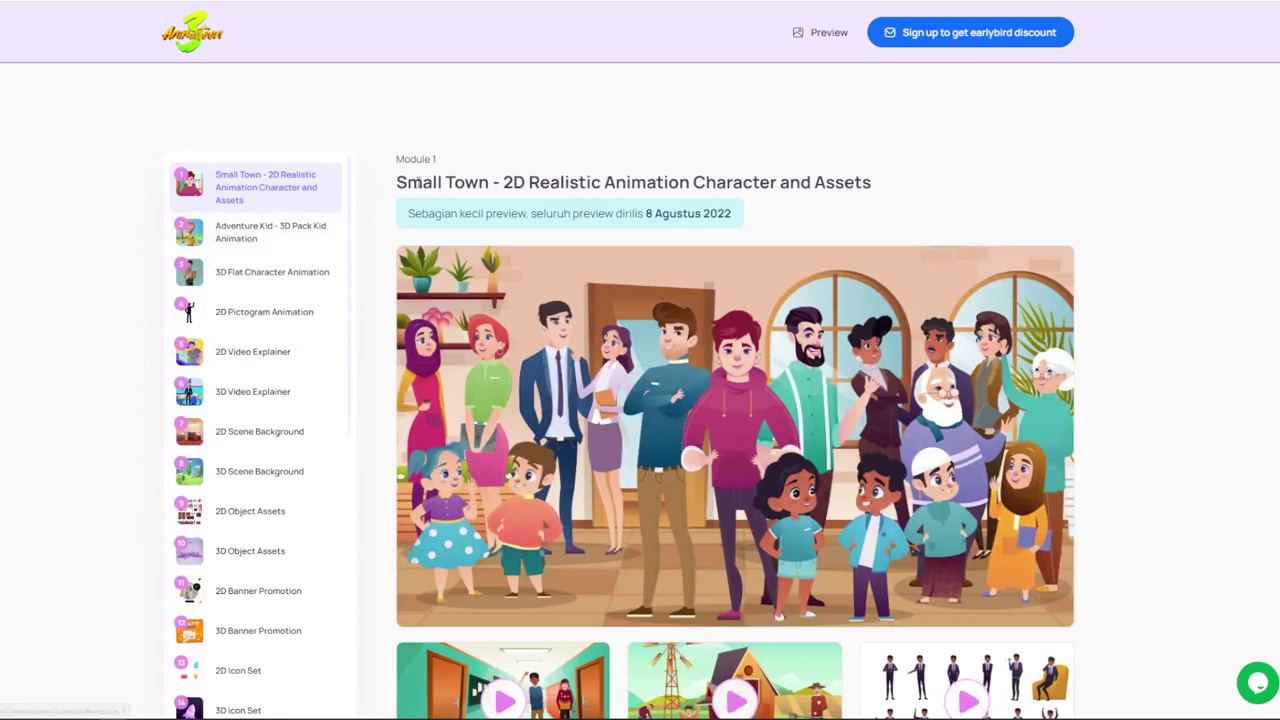
- Play the Module 1 pose preview video, then close it
{"action": "left_click_drag", "start_coordinate": [420, 182], "coordinate": [560, 182]}
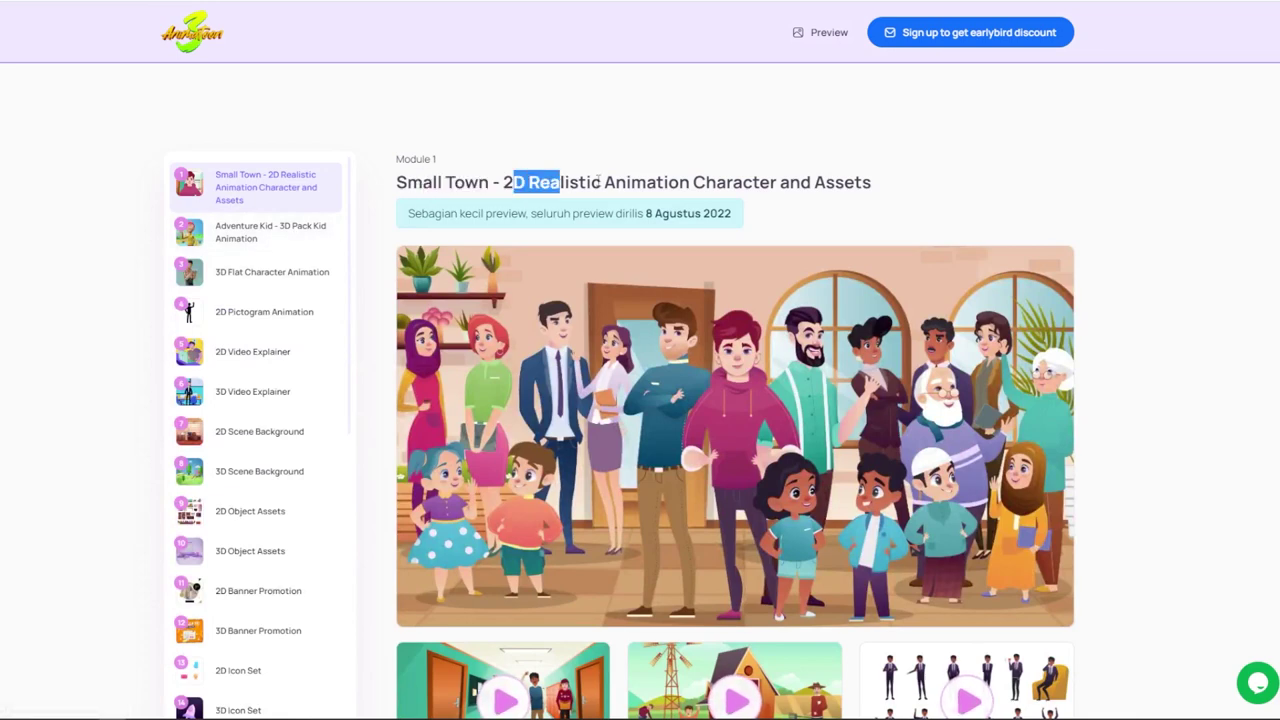
{"action": "scroll", "coordinate": [731, 232], "scroll_direction": "down", "scroll_amount": 3}
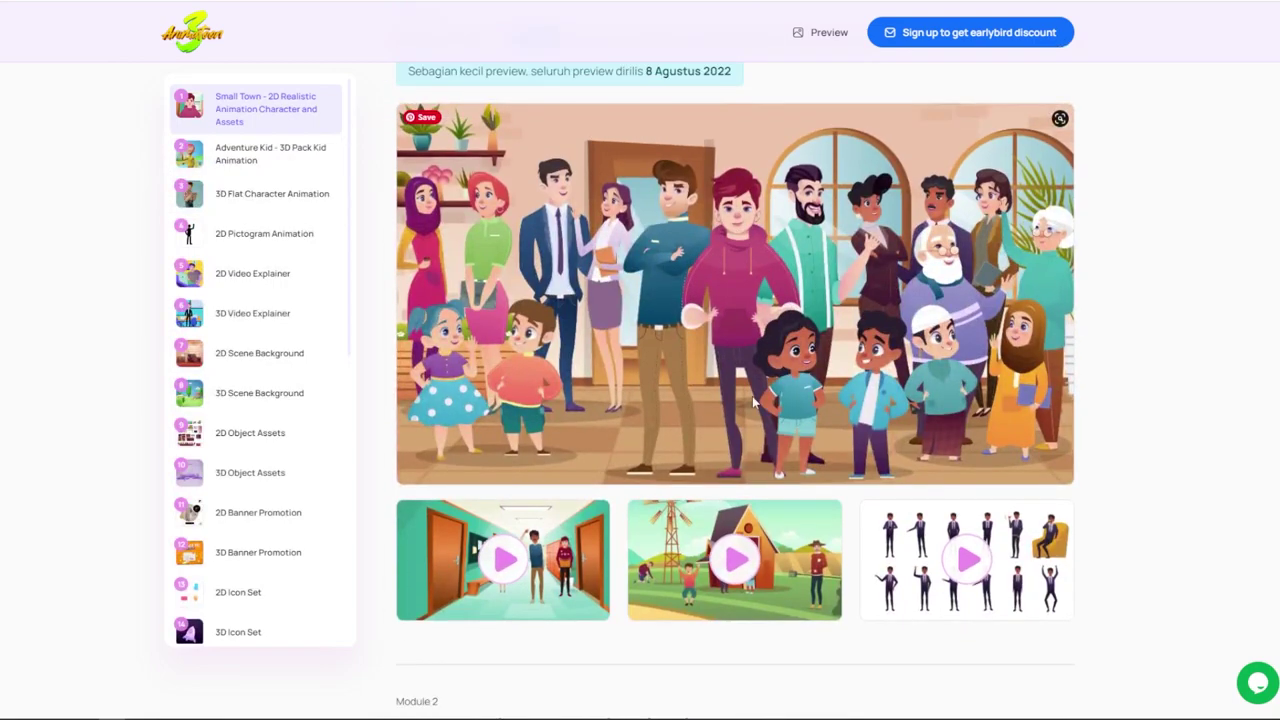
{"action": "left_click", "coordinate": [783, 400]}
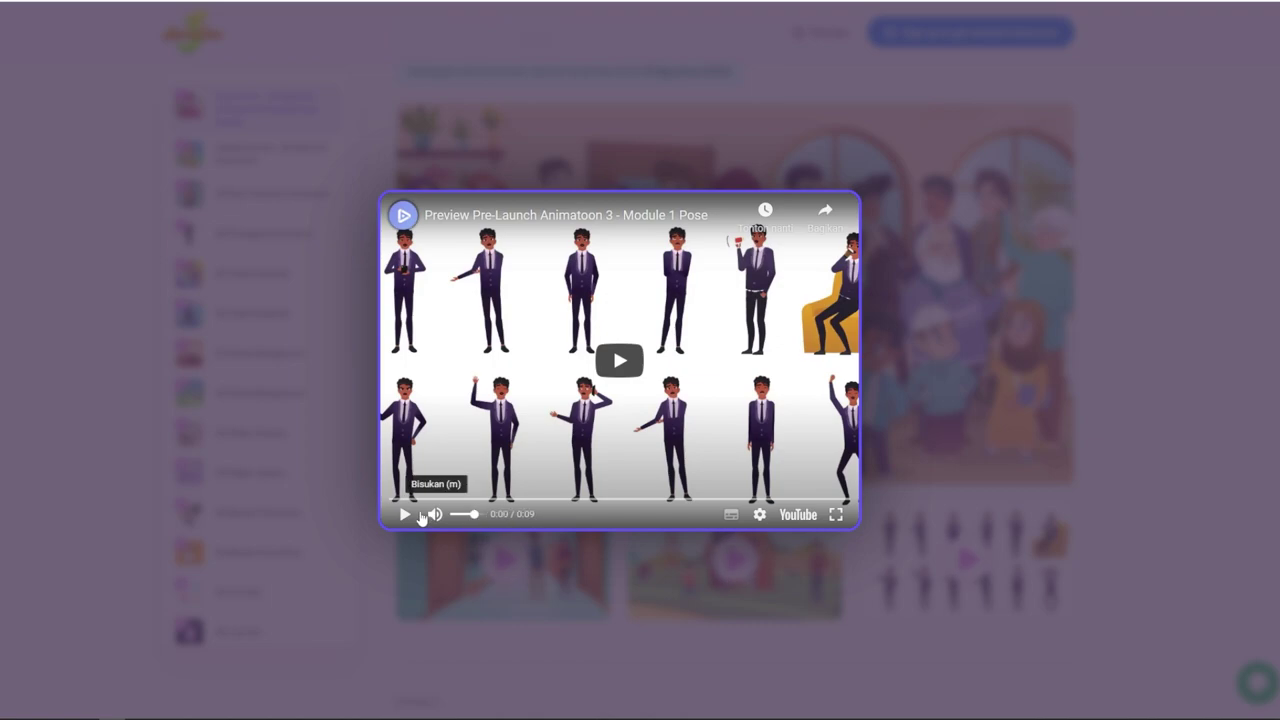
{"action": "left_click", "coordinate": [407, 514]}
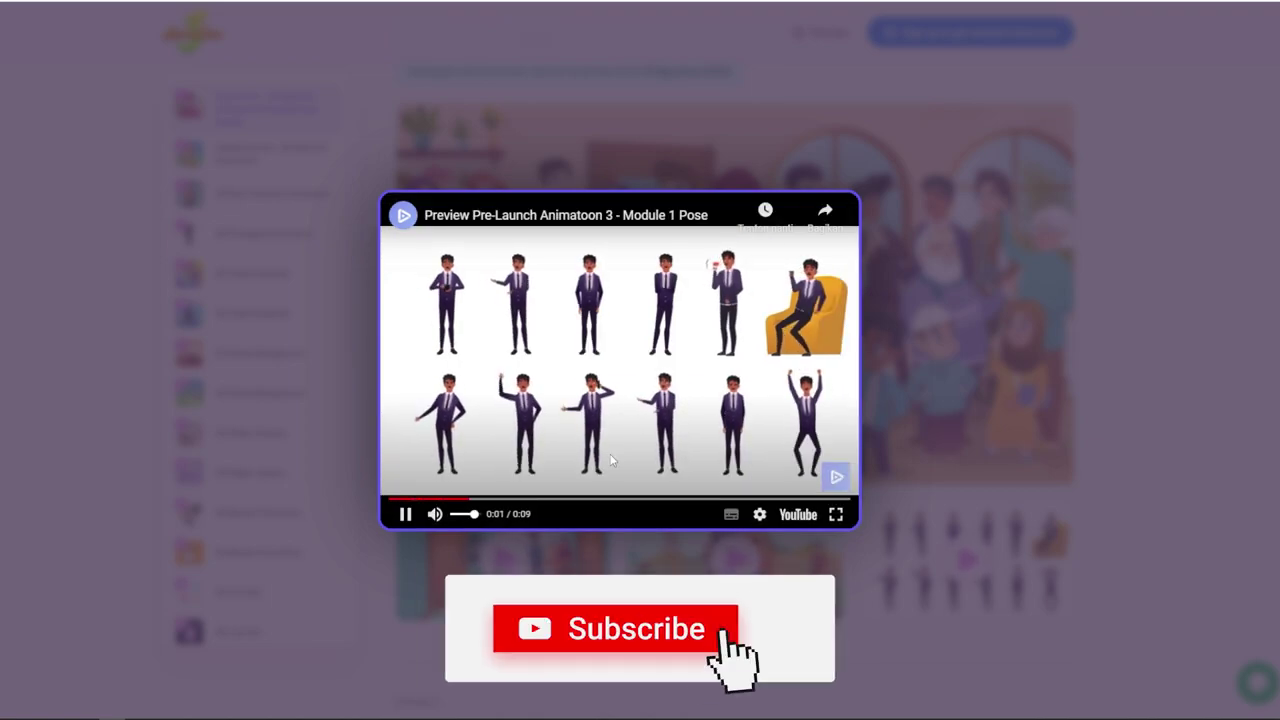
{"action": "left_click", "coordinate": [949, 360]}
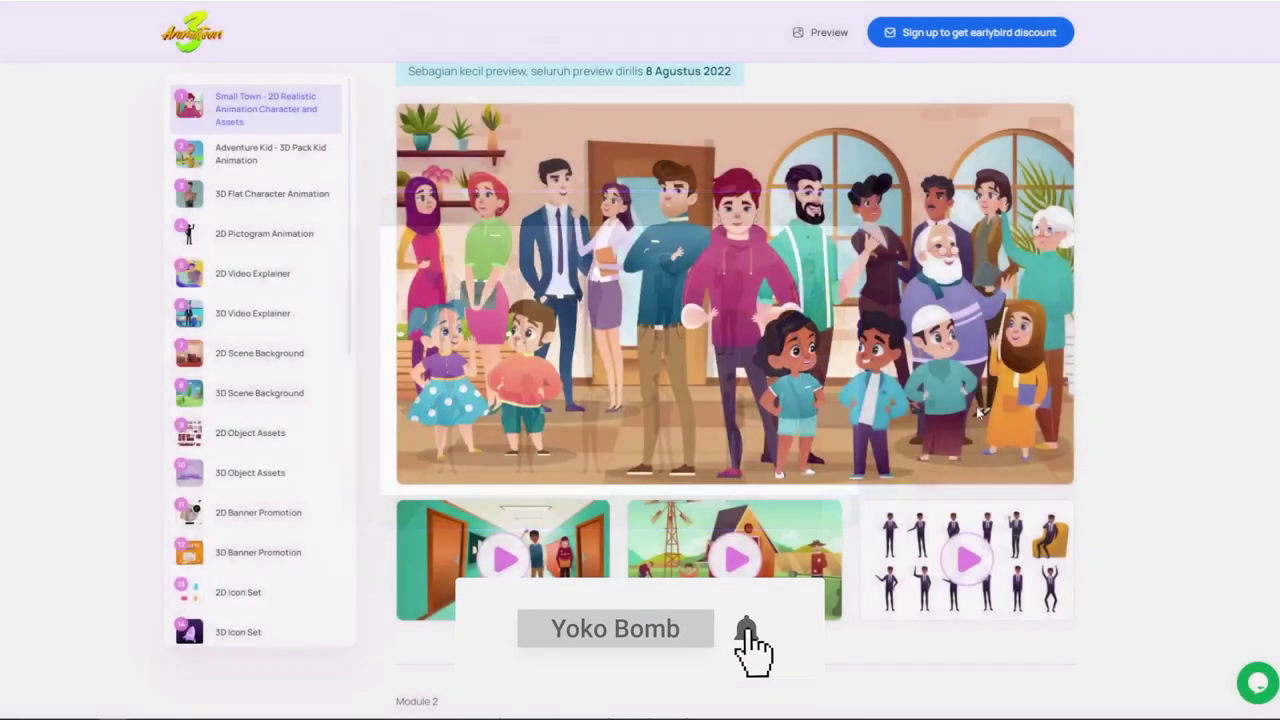
- Play the Module 1 farm scene preview video, then close it
{"action": "scroll", "coordinate": [976, 406], "scroll_direction": "down", "scroll_amount": 2}
{"action": "scroll", "coordinate": [740, 400], "scroll_direction": "down", "scroll_amount": 2}
{"action": "left_click", "coordinate": [734, 347]}
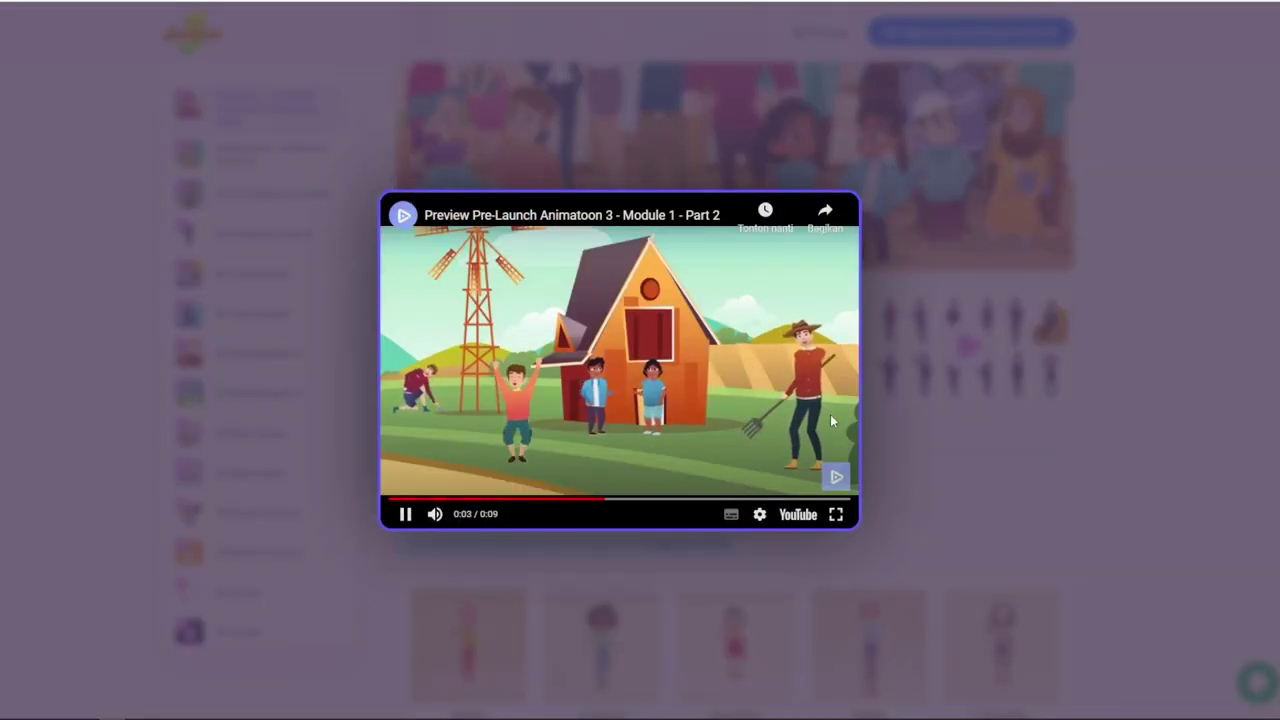
{"action": "left_click", "coordinate": [1017, 351]}
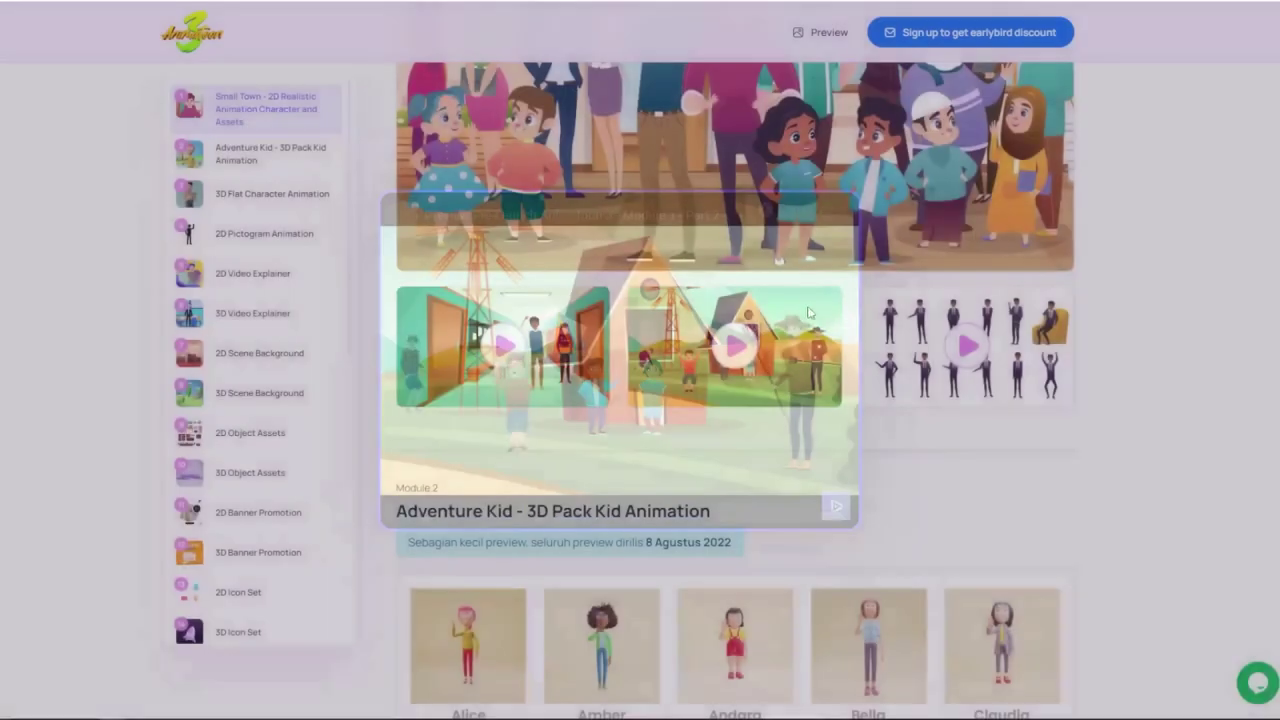
- Scroll through Adventure Kid's characters, backgrounds, 3D icons and game screens down to Module 3
{"action": "scroll", "coordinate": [613, 375], "scroll_direction": "down", "scroll_amount": 3}
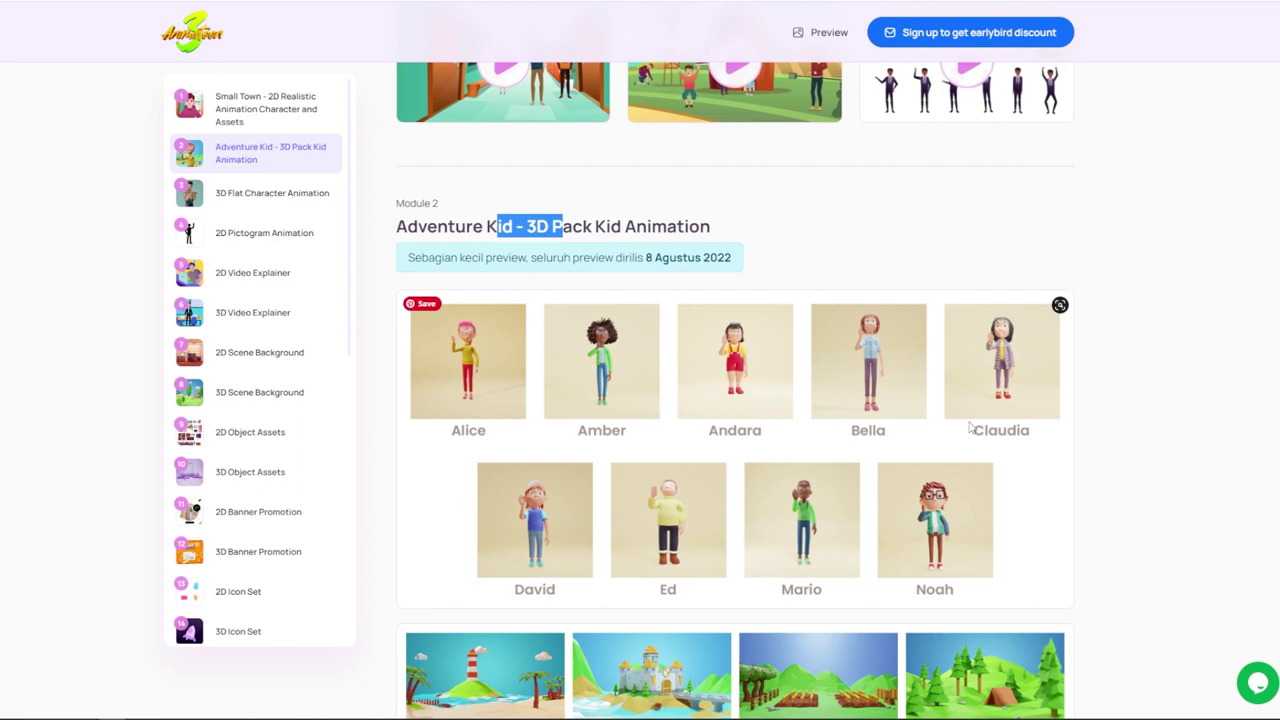
{"action": "scroll", "coordinate": [964, 425], "scroll_direction": "down", "scroll_amount": 2}
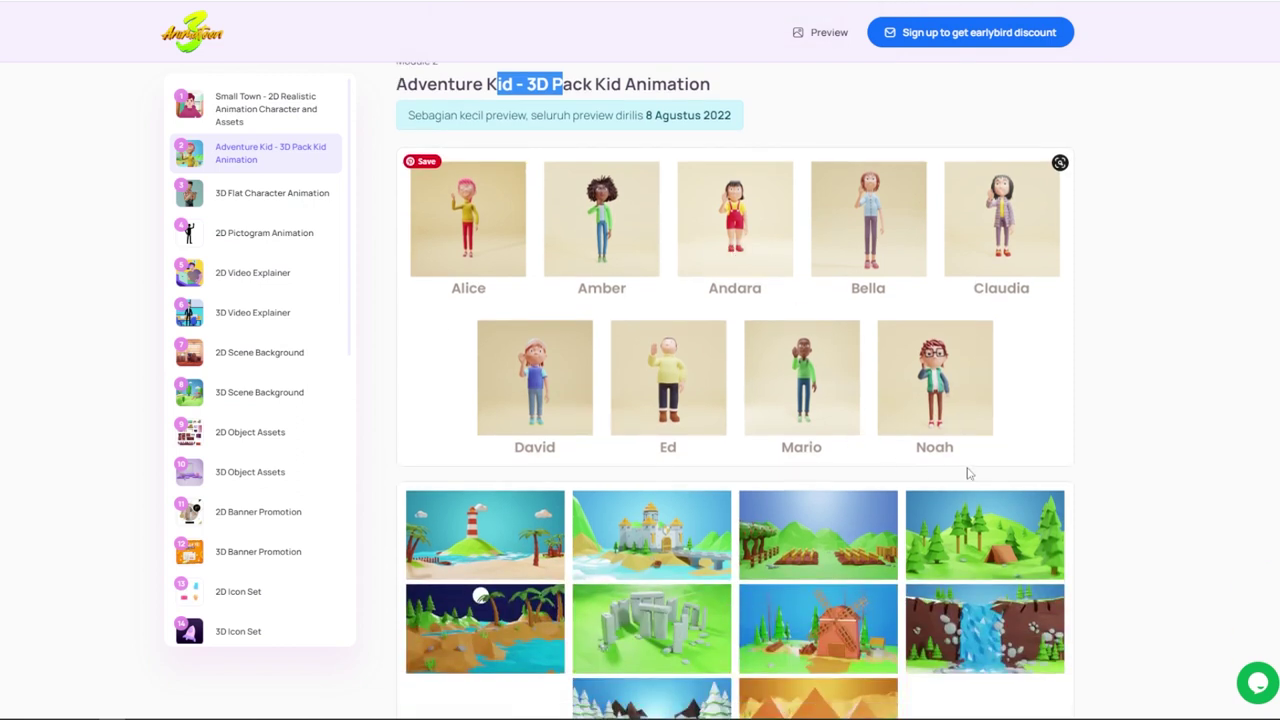
{"action": "scroll", "coordinate": [968, 474], "scroll_direction": "down", "scroll_amount": 2}
{"action": "scroll", "coordinate": [935, 464], "scroll_direction": "down", "scroll_amount": 2}
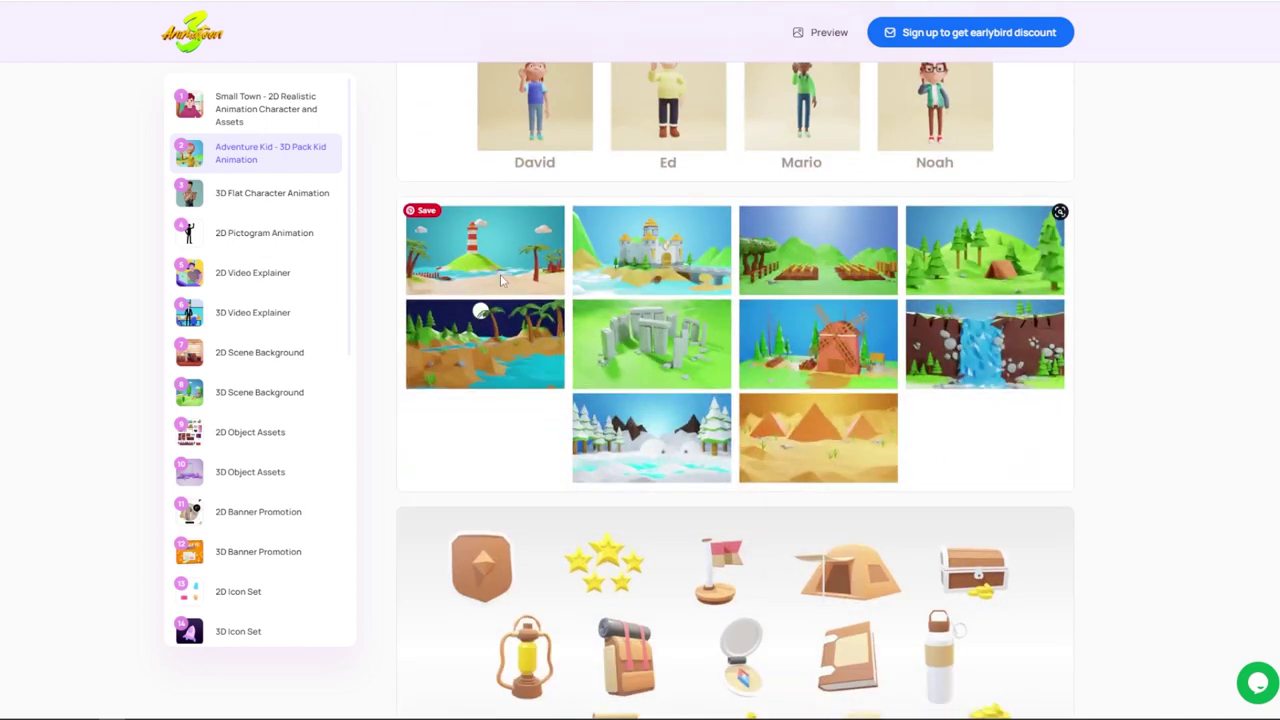
{"action": "scroll", "coordinate": [843, 430], "scroll_direction": "down", "scroll_amount": 3}
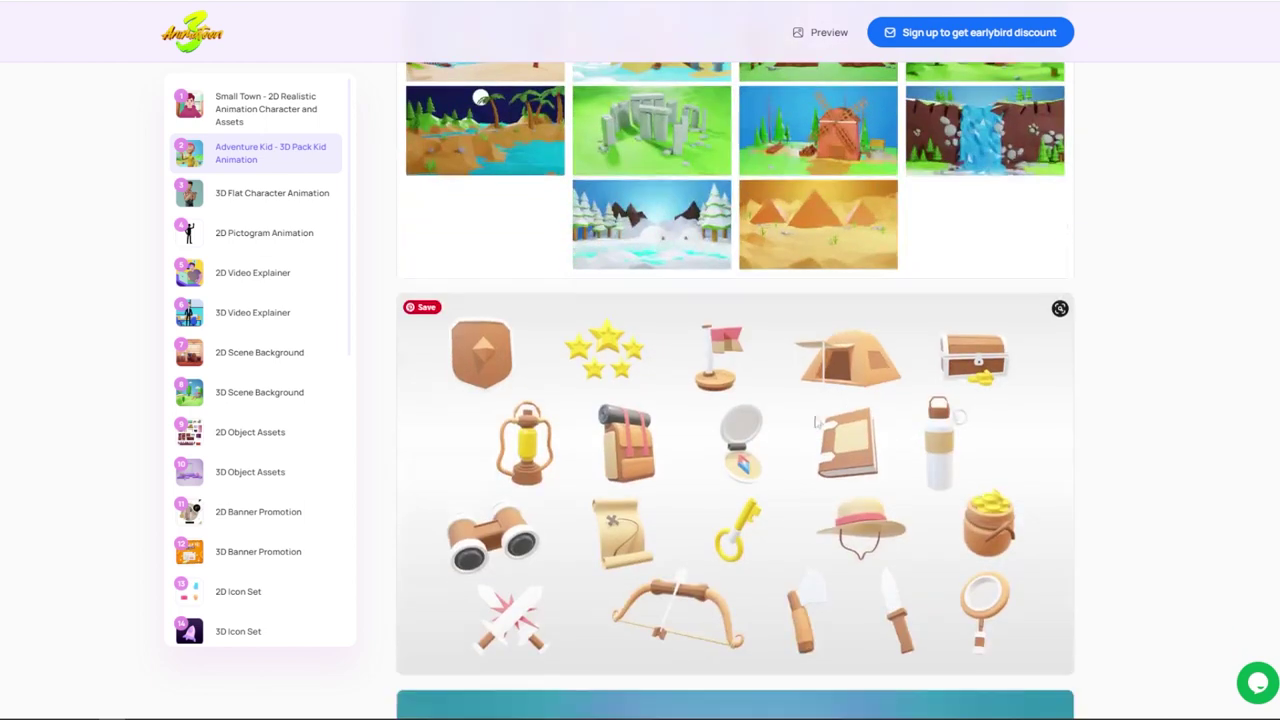
{"action": "scroll", "coordinate": [800, 410], "scroll_direction": "down", "scroll_amount": 2}
{"action": "scroll", "coordinate": [769, 400], "scroll_direction": "down", "scroll_amount": 3}
{"action": "scroll", "coordinate": [769, 400], "scroll_direction": "down", "scroll_amount": 2}
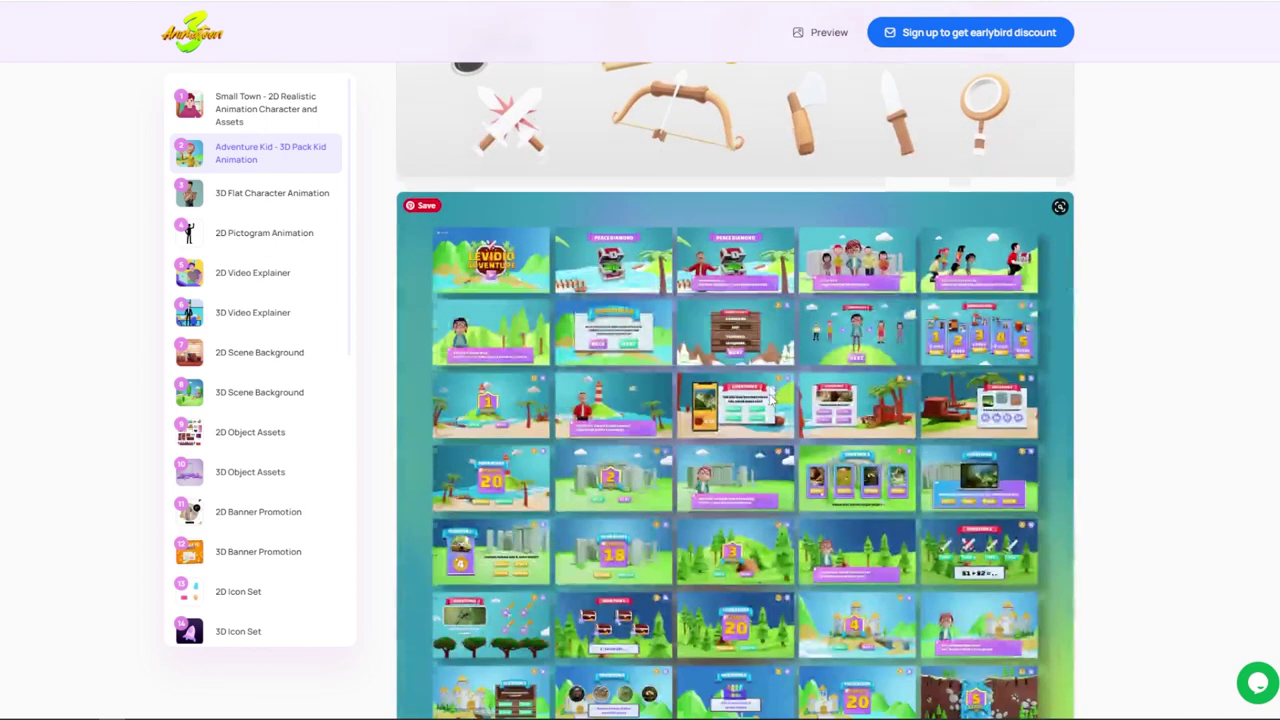
{"action": "scroll", "coordinate": [810, 328], "scroll_direction": "up", "scroll_amount": 3}
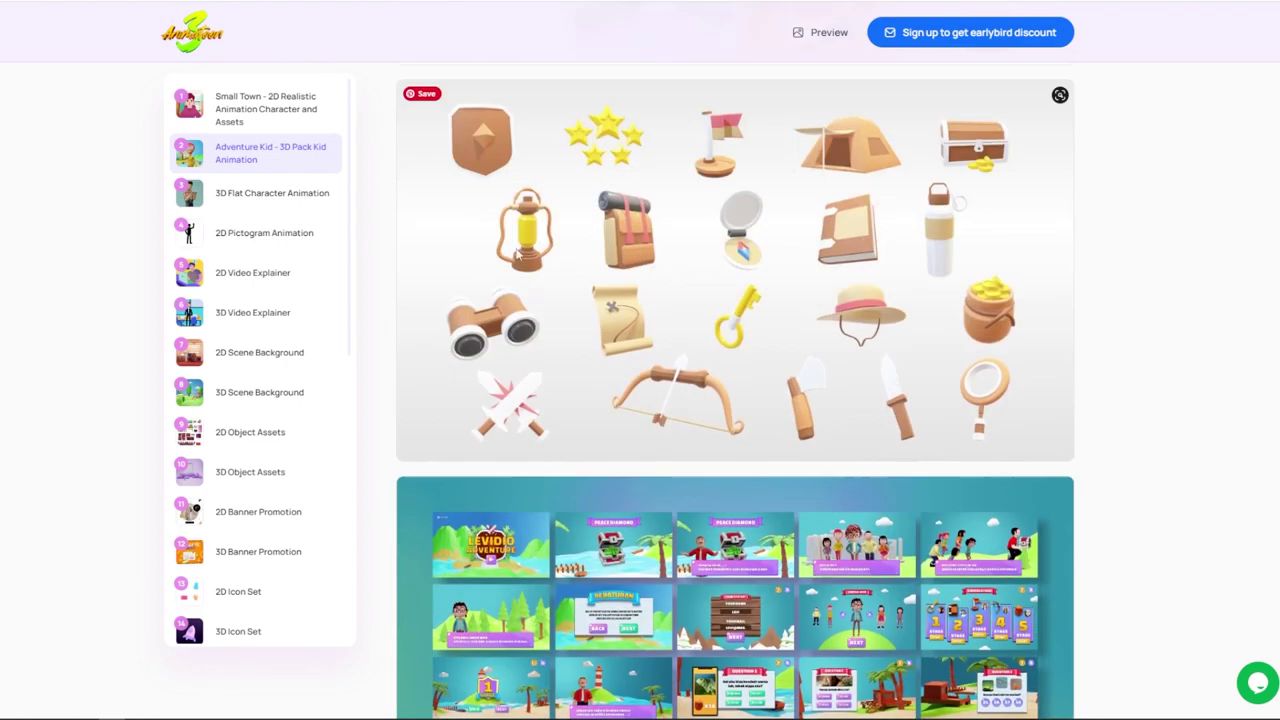
{"action": "scroll", "coordinate": [745, 250], "scroll_direction": "up", "scroll_amount": 4}
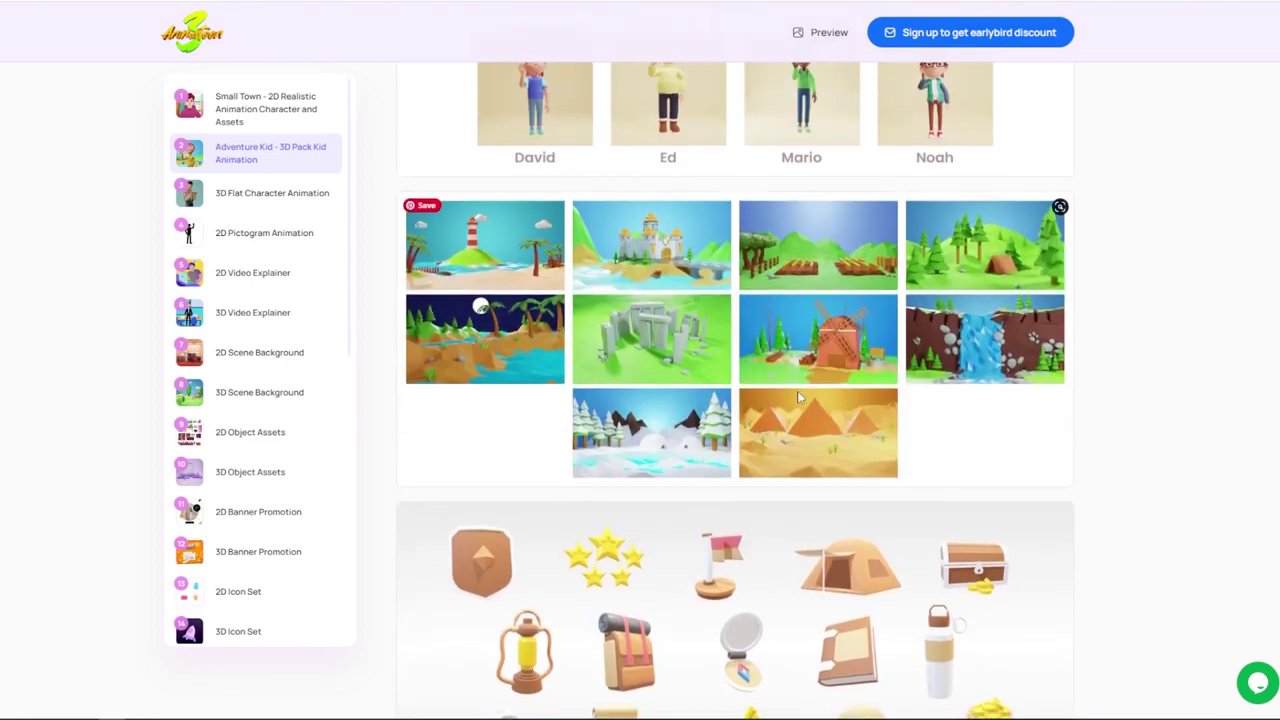
{"action": "scroll", "coordinate": [745, 250], "scroll_direction": "down", "scroll_amount": 4}
{"action": "scroll", "coordinate": [685, 395], "scroll_direction": "down", "scroll_amount": 4}
{"action": "scroll", "coordinate": [752, 403], "scroll_direction": "down", "scroll_amount": 4}
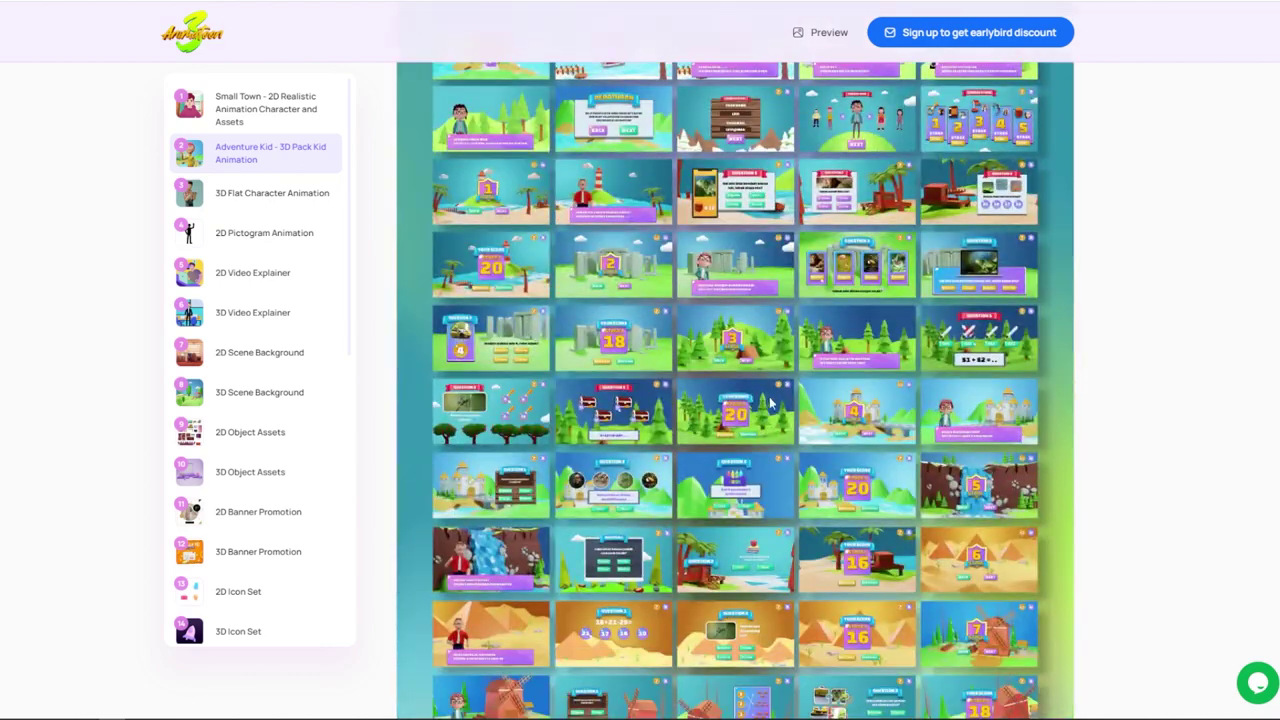
{"action": "scroll", "coordinate": [752, 403], "scroll_direction": "down", "scroll_amount": 2}
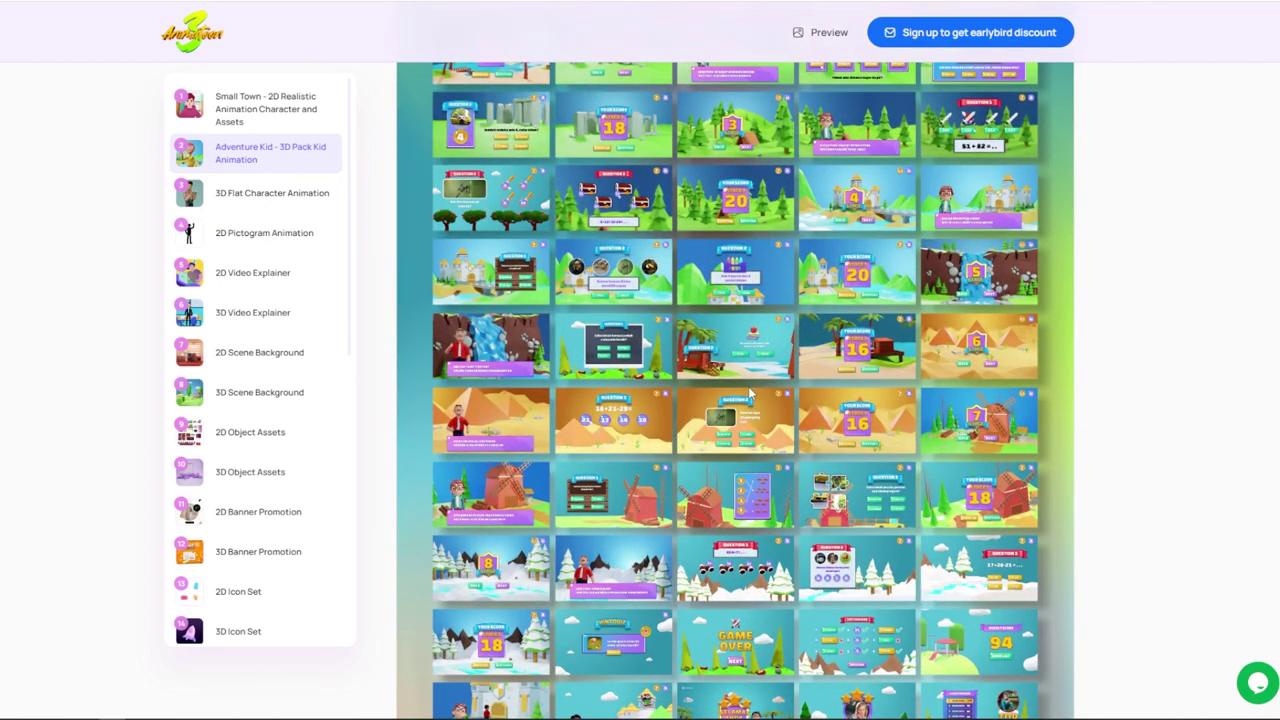
{"action": "scroll", "coordinate": [765, 466], "scroll_direction": "down", "scroll_amount": 7}
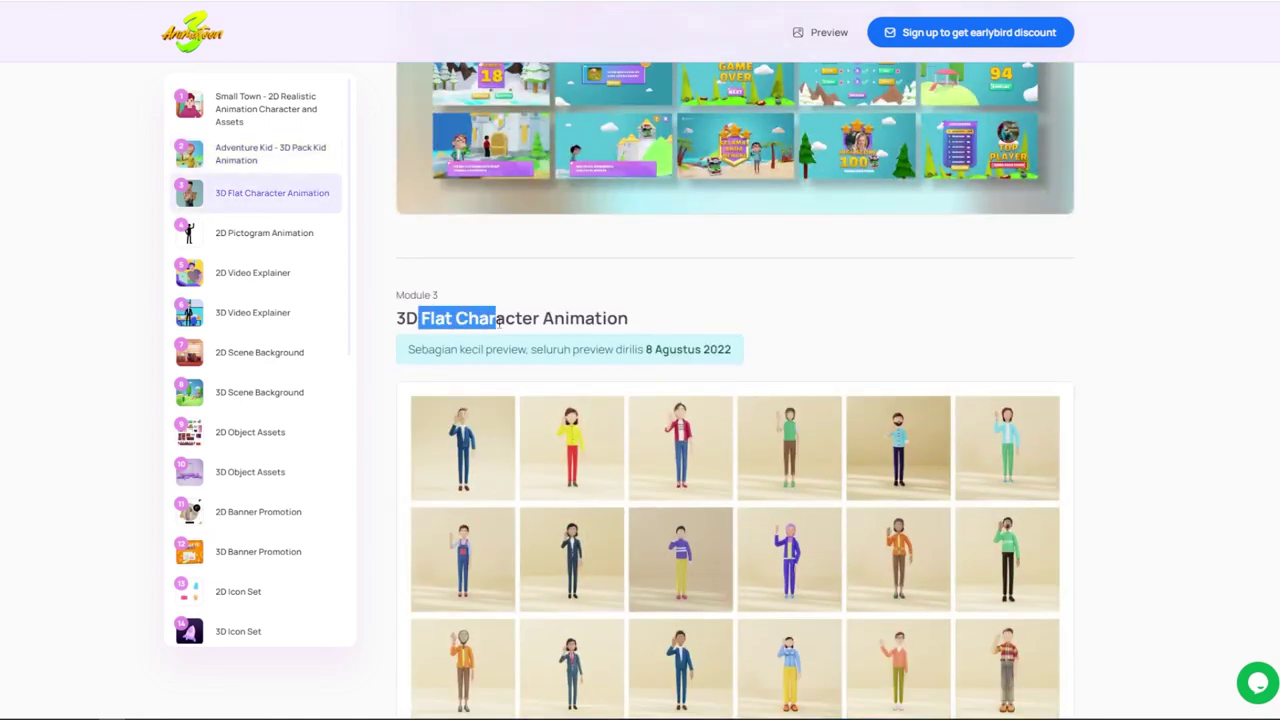
- Scroll past the 3D Flat Character and 2D Pictogram modules to Module 5 2D Video Explainer
{"action": "scroll", "coordinate": [638, 510], "scroll_direction": "down", "scroll_amount": 2}
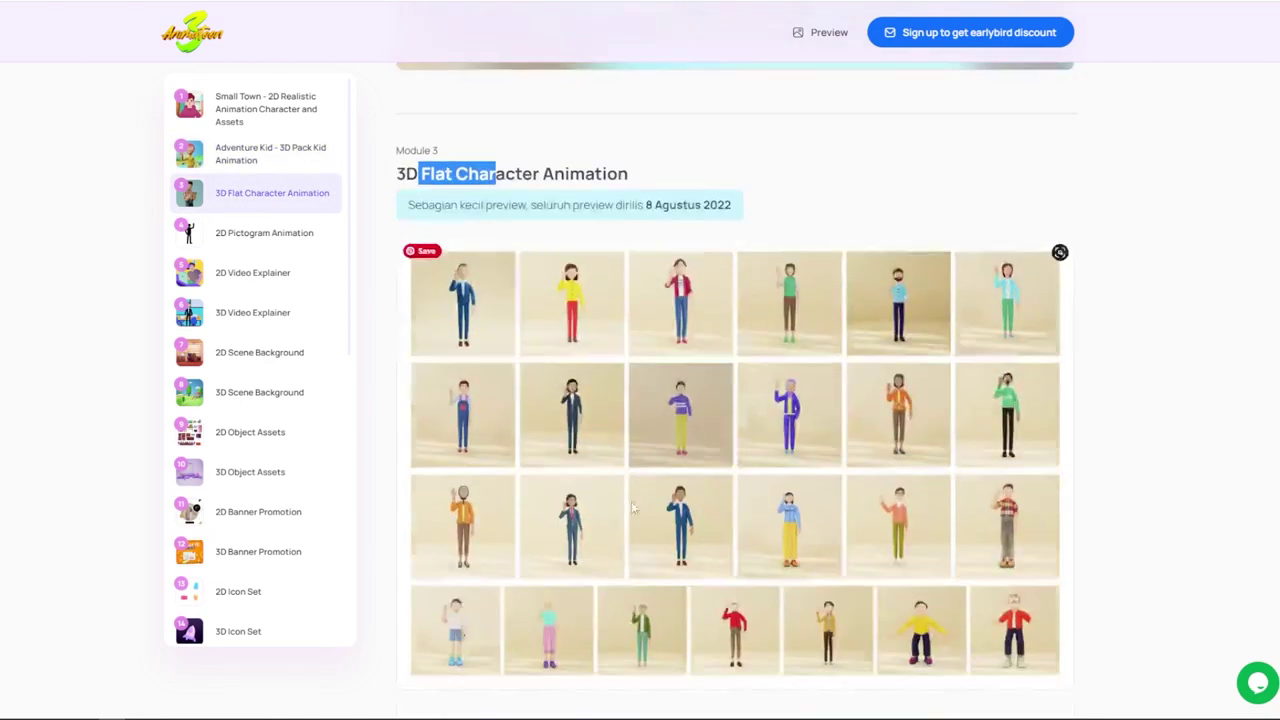
{"action": "scroll", "coordinate": [748, 465], "scroll_direction": "down", "scroll_amount": 2}
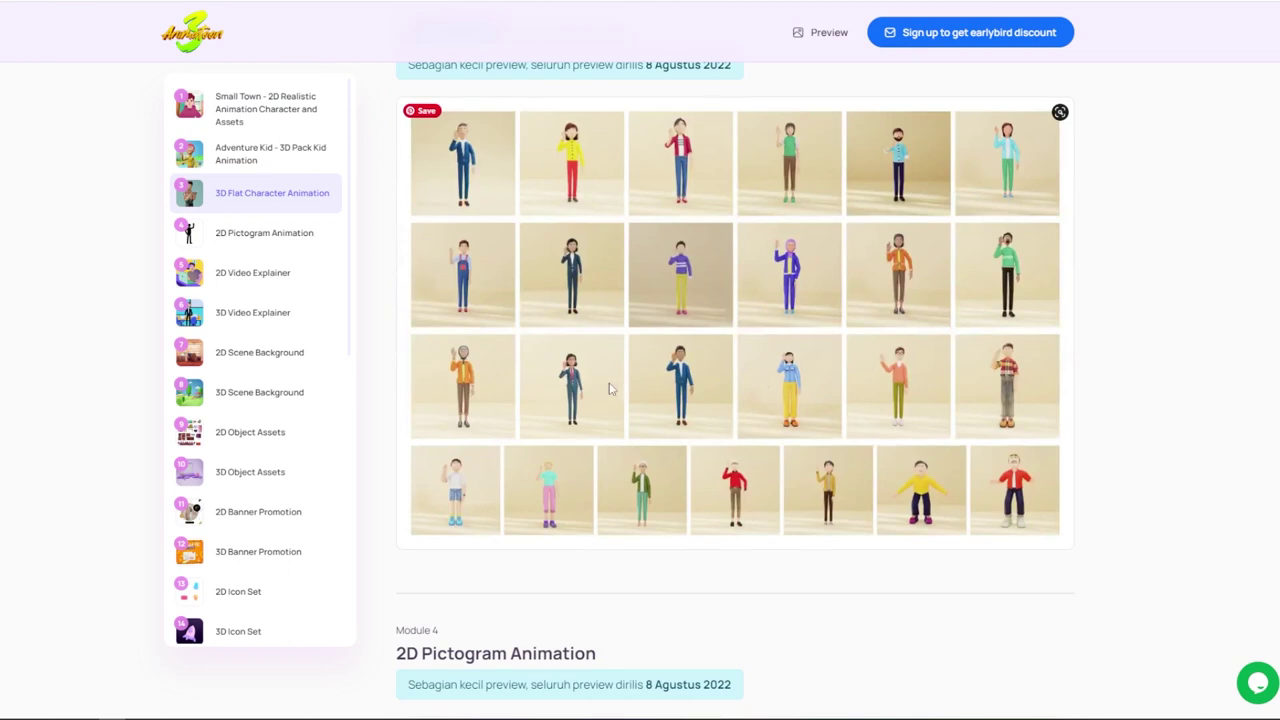
{"action": "scroll", "coordinate": [612, 390], "scroll_direction": "down", "scroll_amount": 2}
{"action": "scroll", "coordinate": [677, 449], "scroll_direction": "down", "scroll_amount": 3}
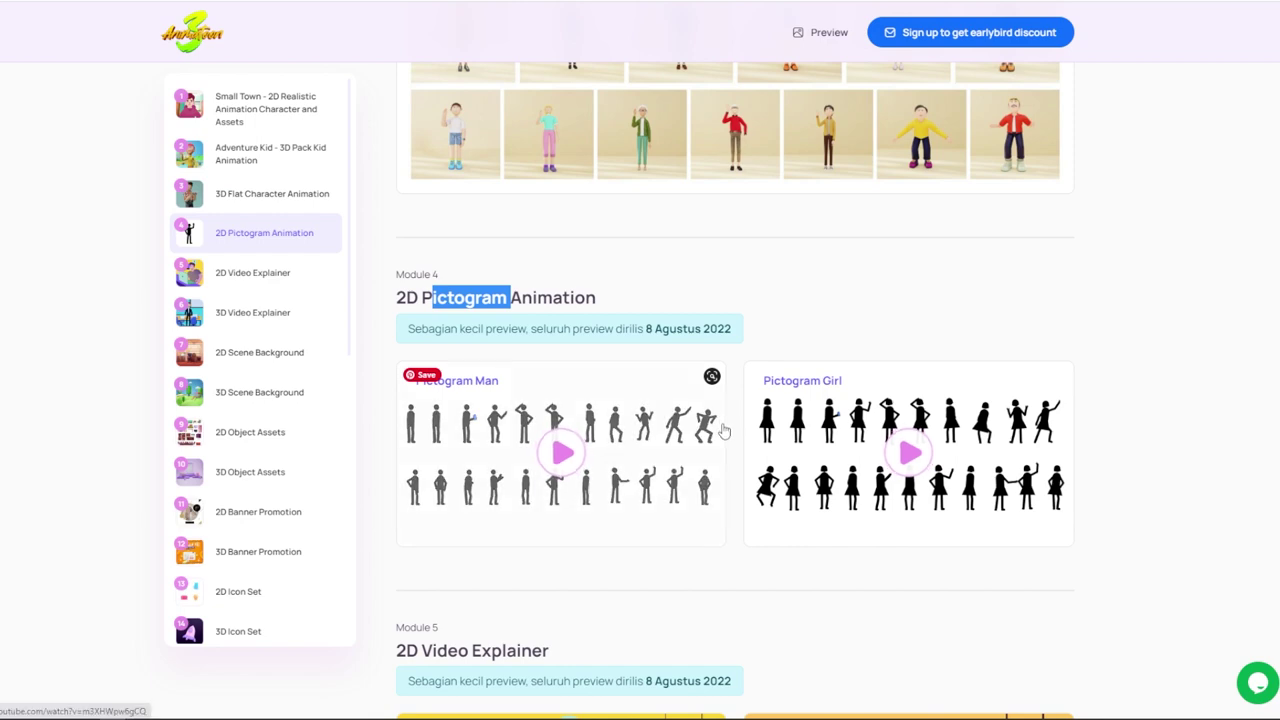
{"action": "scroll", "coordinate": [645, 400], "scroll_direction": "down", "scroll_amount": 1}
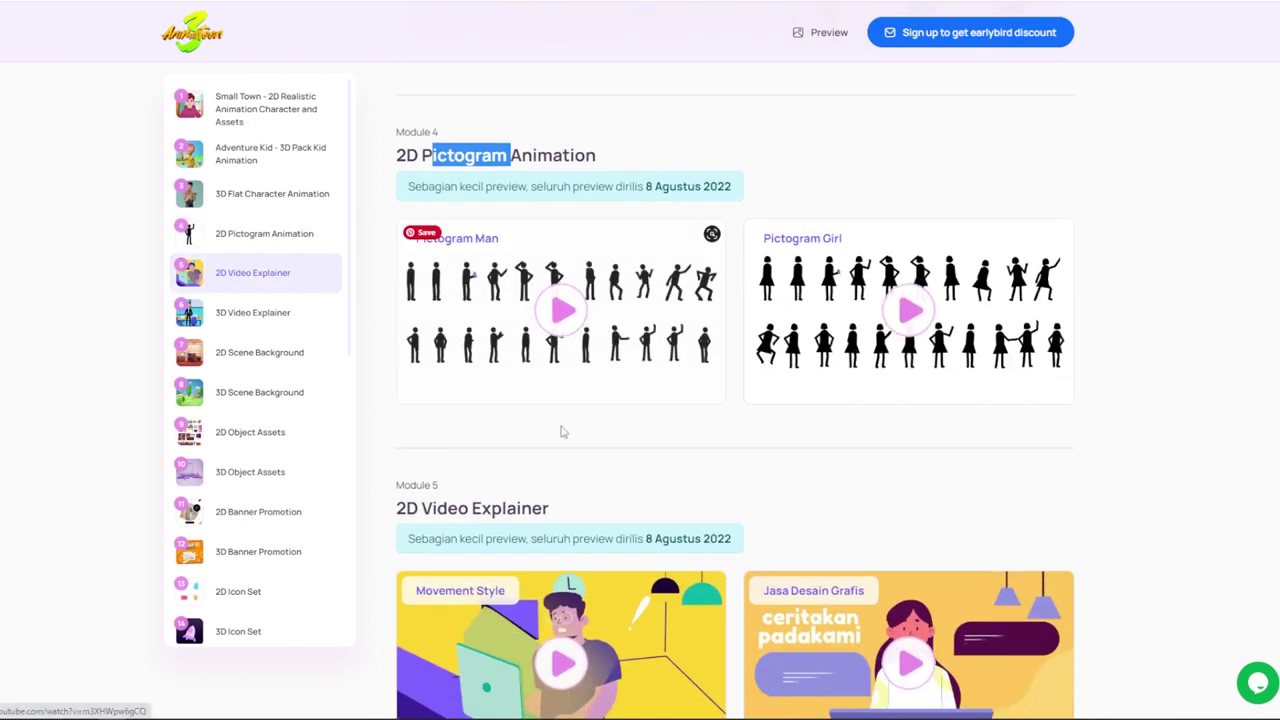
{"action": "scroll", "coordinate": [563, 428], "scroll_direction": "down", "scroll_amount": 2}
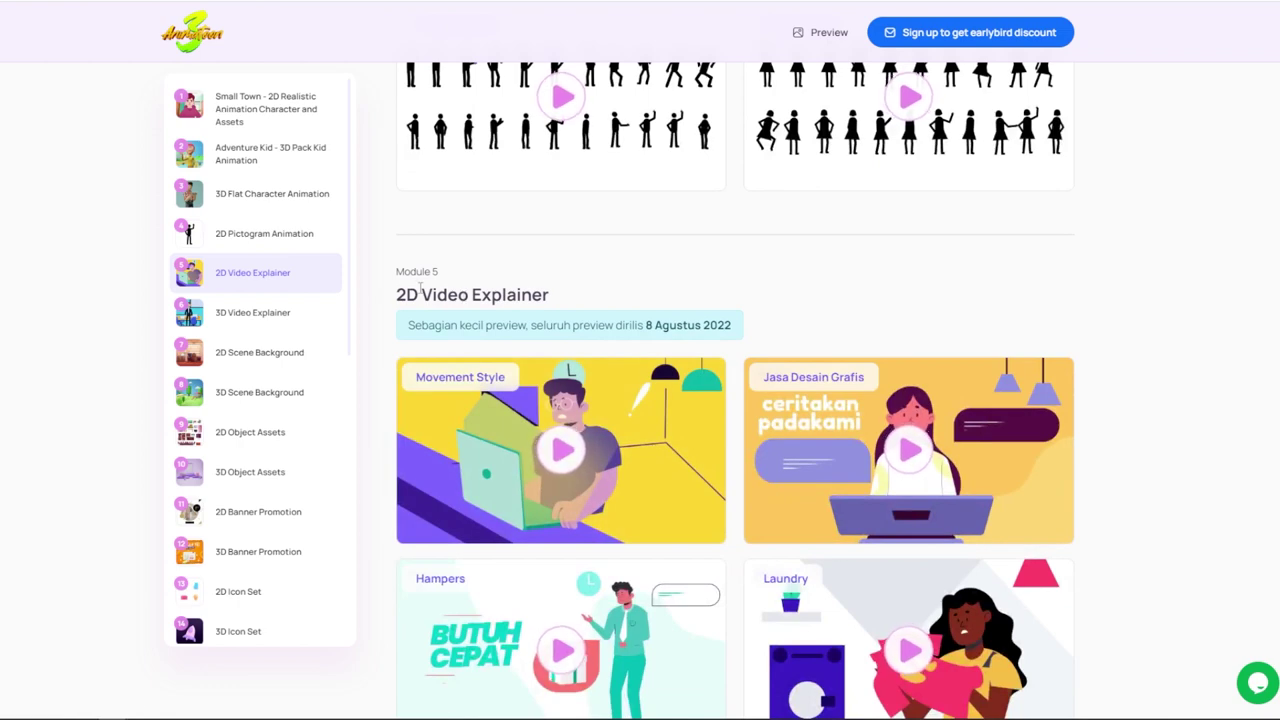
{"action": "left_click_drag", "start_coordinate": [421, 294], "coordinate": [482, 294]}
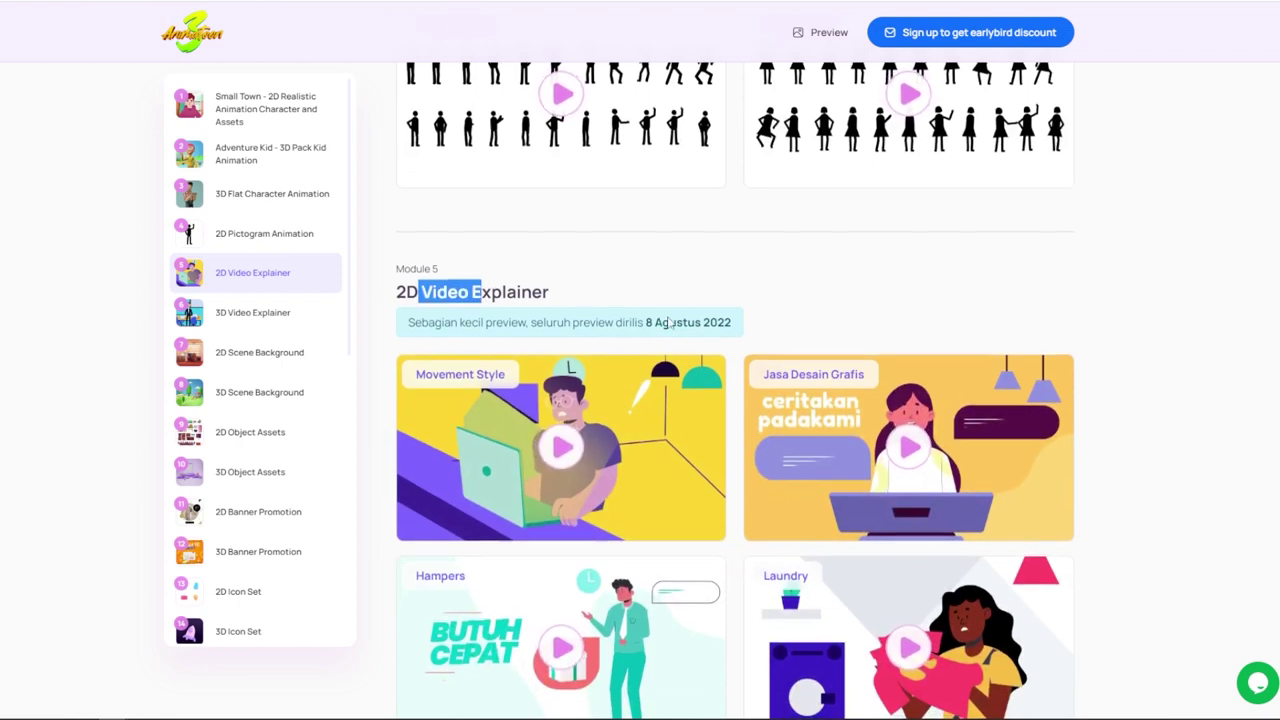
{"action": "scroll", "coordinate": [550, 310], "scroll_direction": "down", "scroll_amount": 1}
- Play the Module 5 Movement Style explainer preview, then close it
{"action": "left_click", "coordinate": [550, 310]}
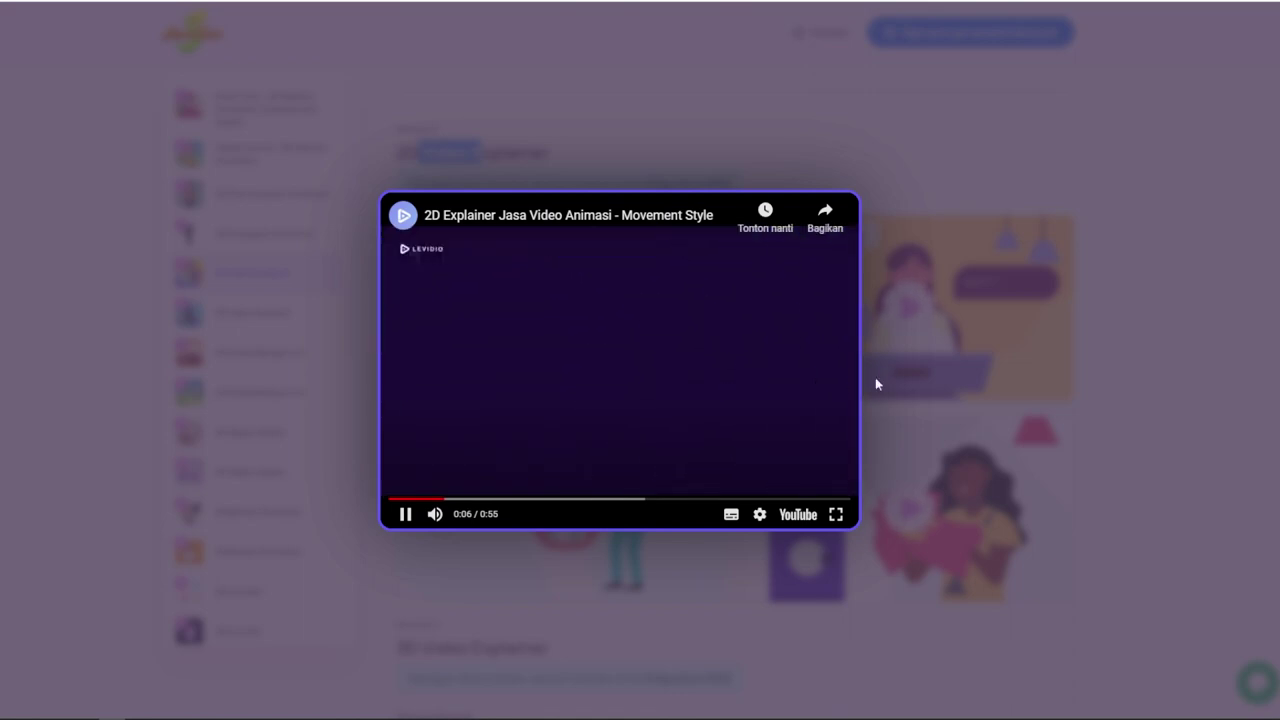
{"action": "left_click", "coordinate": [977, 385]}
{"action": "scroll", "coordinate": [974, 388], "scroll_direction": "down", "scroll_amount": 2}
- Move on to Module 6 3D Video Explainer and preview its General video
{"action": "scroll", "coordinate": [974, 388], "scroll_direction": "down", "scroll_amount": 3}
{"action": "scroll", "coordinate": [974, 388], "scroll_direction": "down", "scroll_amount": 2}
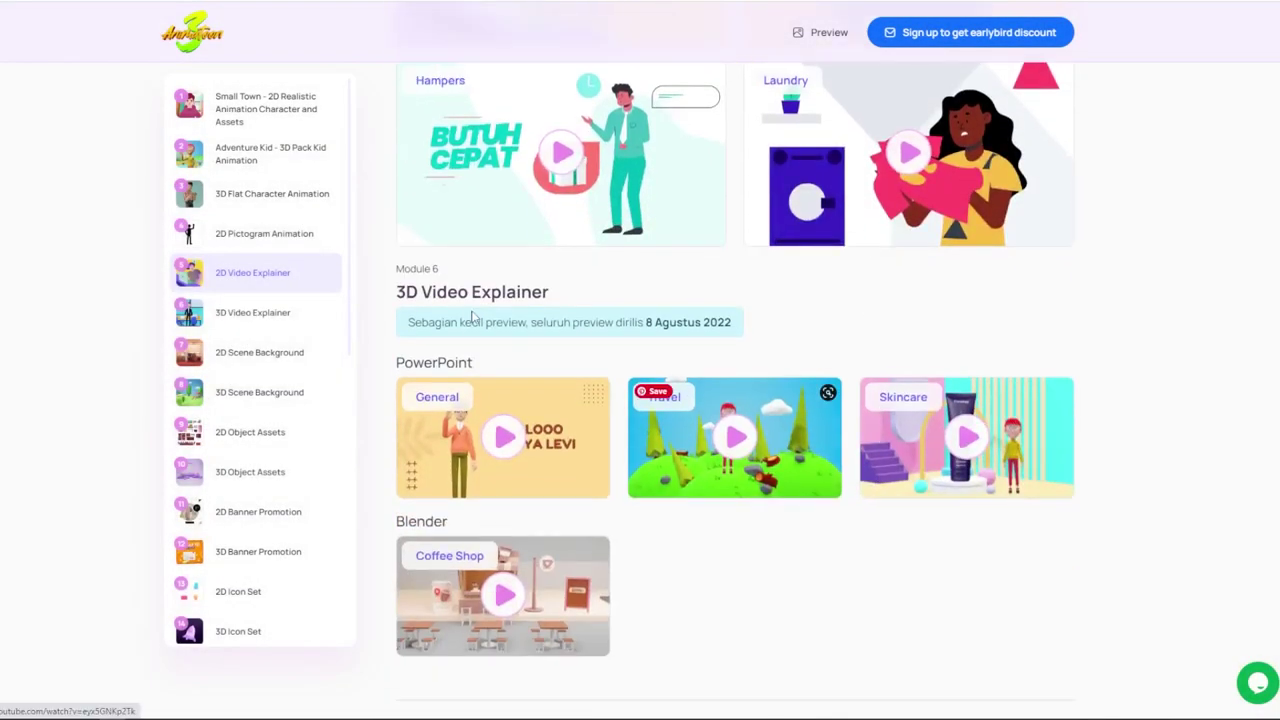
{"action": "left_click_drag", "start_coordinate": [420, 292], "coordinate": [524, 311]}
{"action": "scroll", "coordinate": [591, 410], "scroll_direction": "down", "scroll_amount": 1}
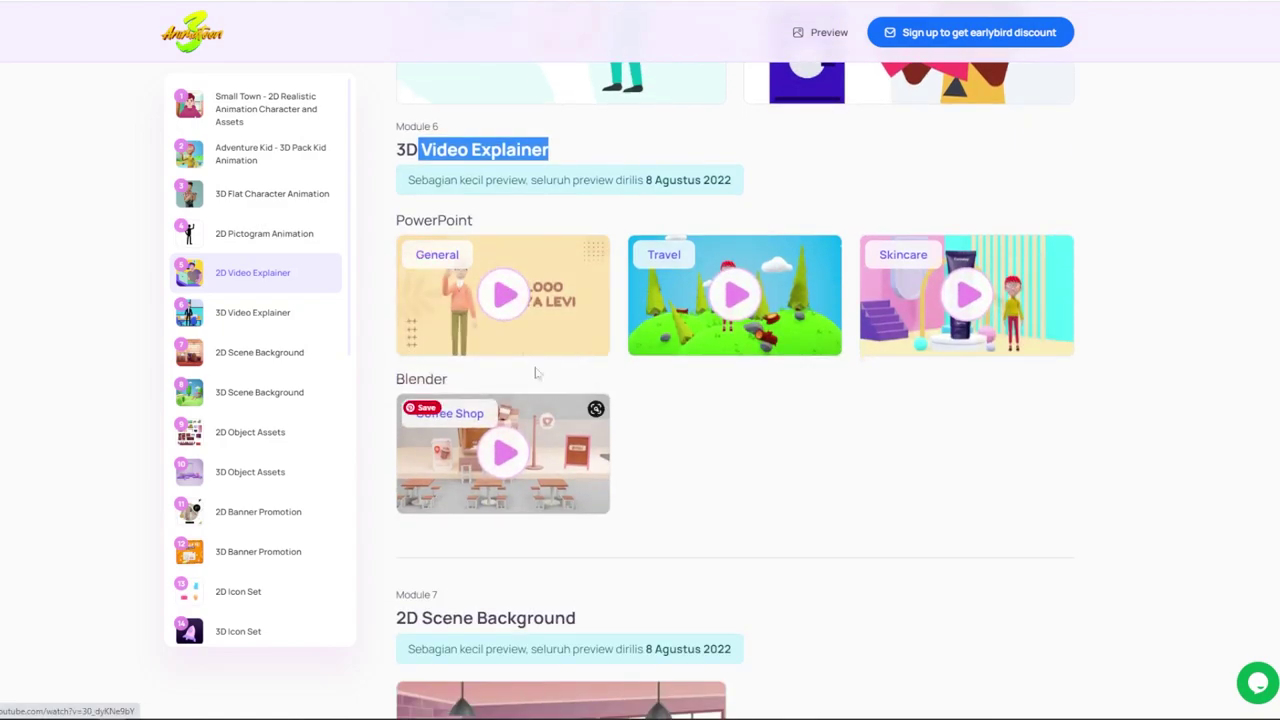
{"action": "left_click", "coordinate": [503, 292]}
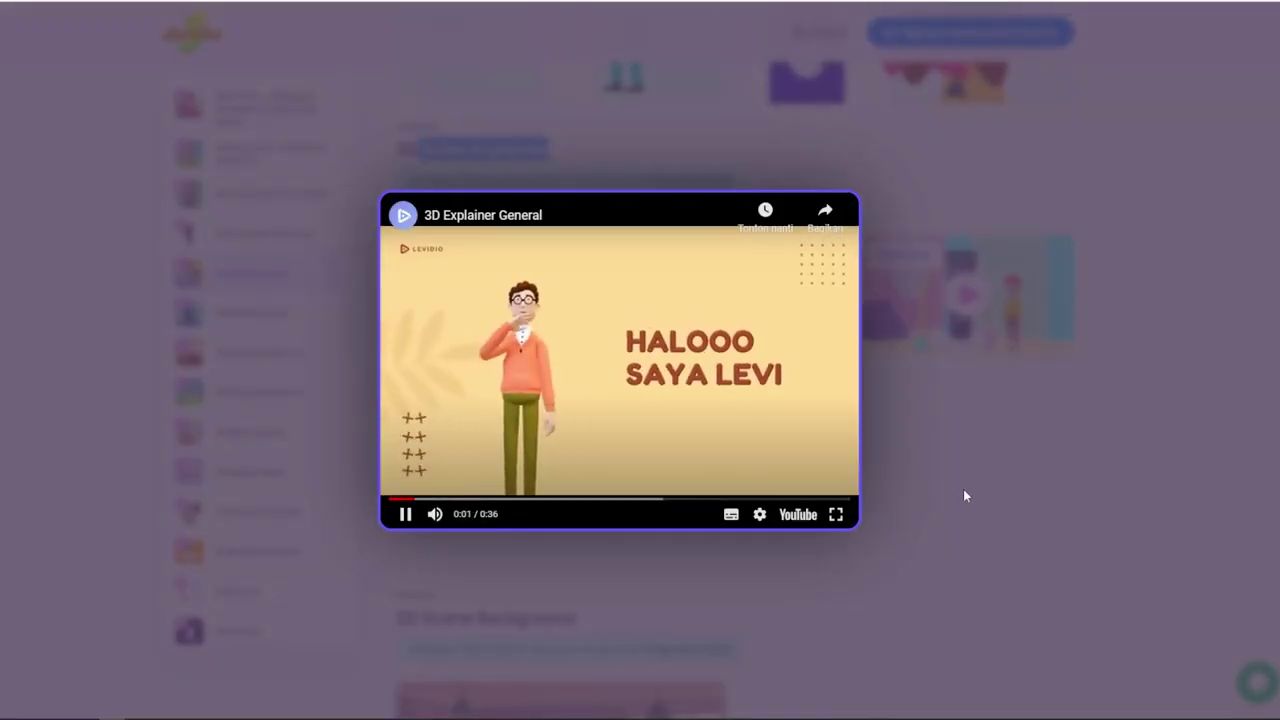
{"action": "left_click", "coordinate": [967, 415]}
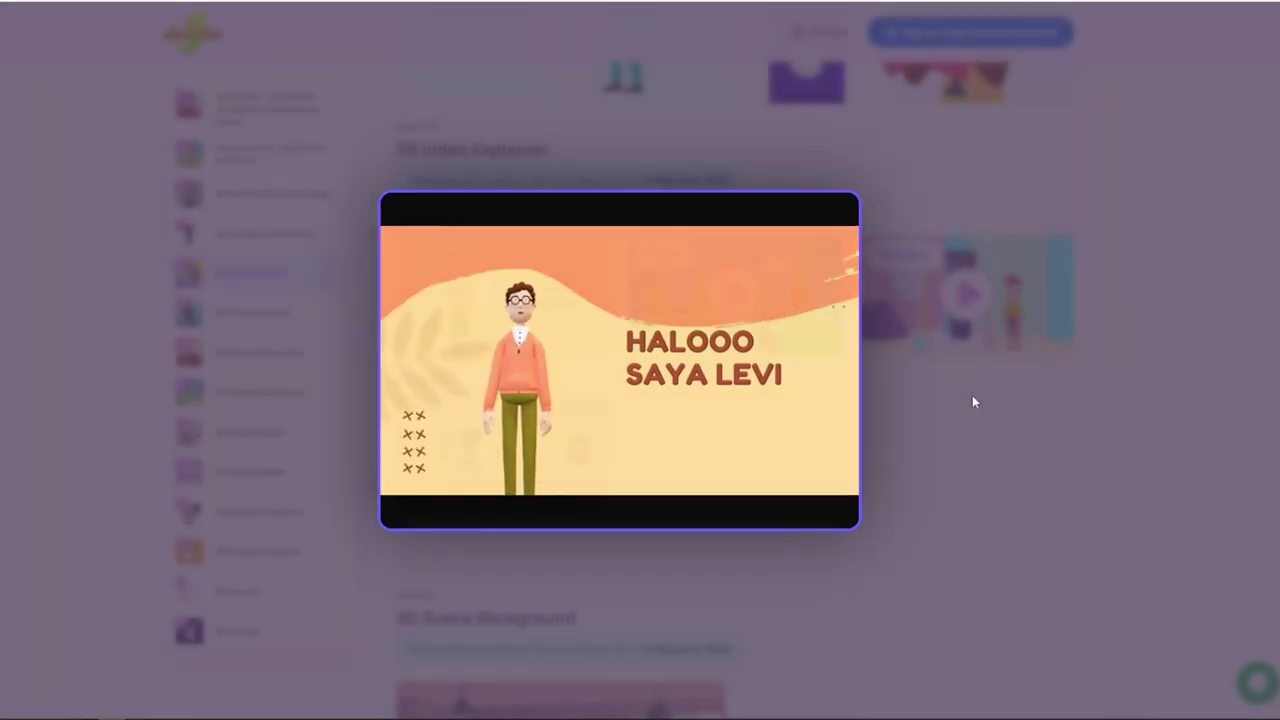
- Play the 2D Scene Background preview video, then close it
{"action": "scroll", "coordinate": [980, 574], "scroll_direction": "down", "scroll_amount": 2}
{"action": "scroll", "coordinate": [677, 416], "scroll_direction": "down", "scroll_amount": 1}
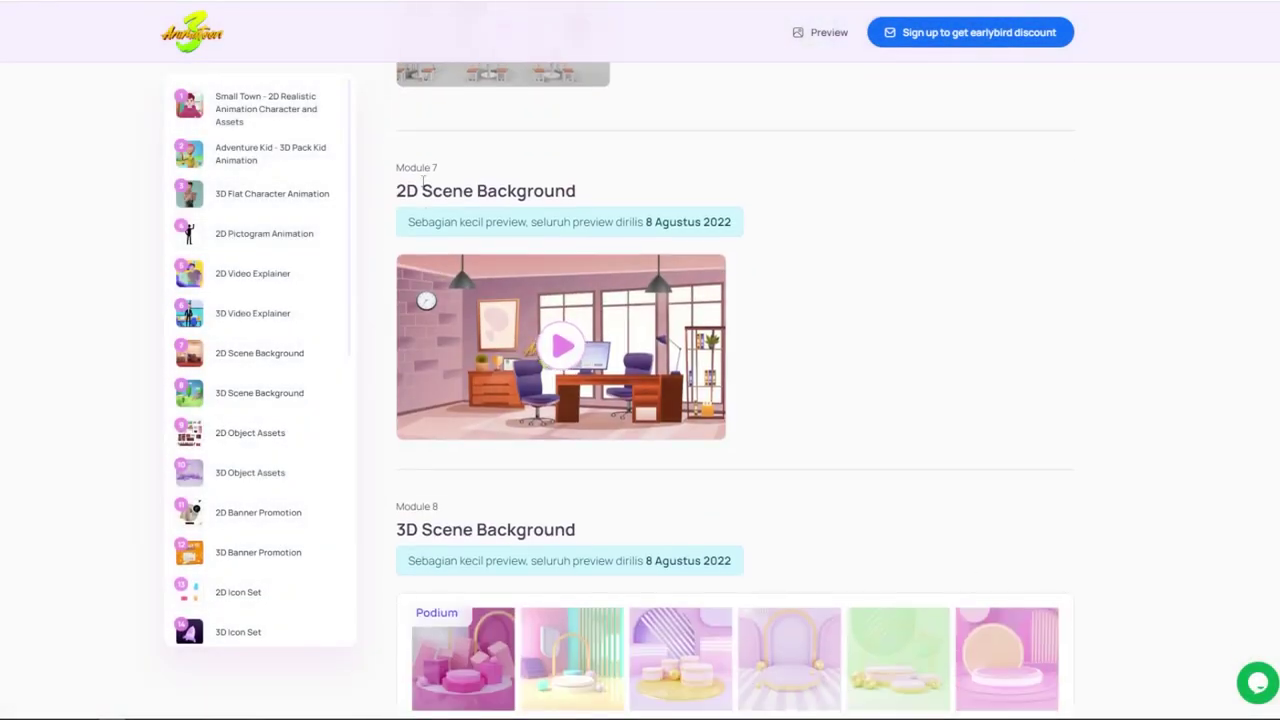
{"action": "scroll", "coordinate": [560, 340], "scroll_direction": "down", "scroll_amount": 1}
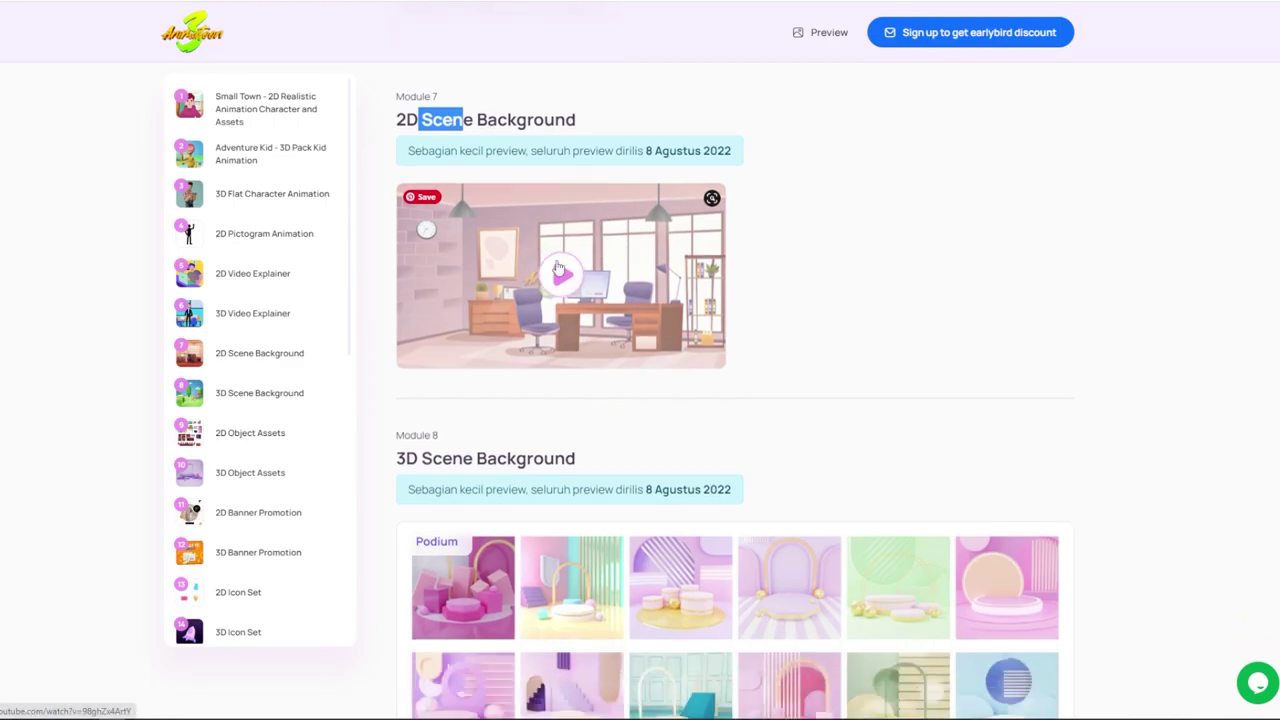
{"action": "left_click", "coordinate": [561, 275]}
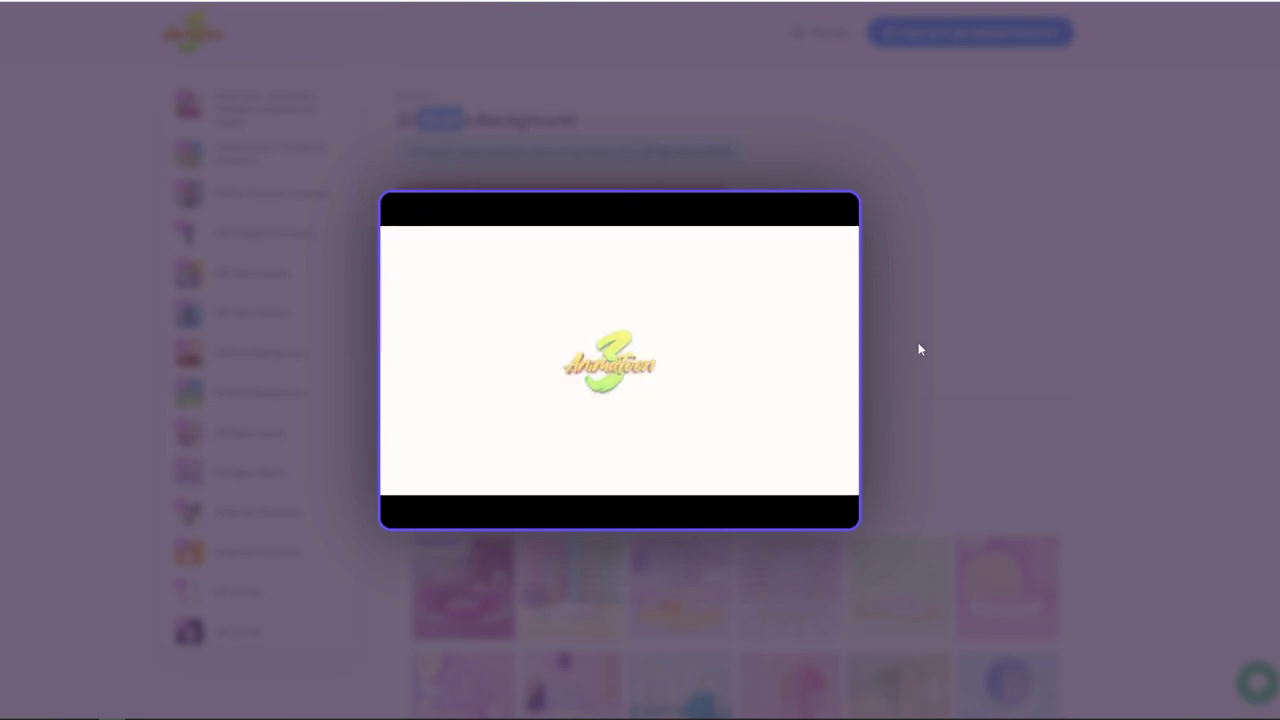
{"action": "left_click", "coordinate": [1007, 350]}
- Browse the modules down to Module 14 3D Icon Set's furniture, appliance and medical icons
{"action": "scroll", "coordinate": [1034, 414], "scroll_direction": "down", "scroll_amount": 3}
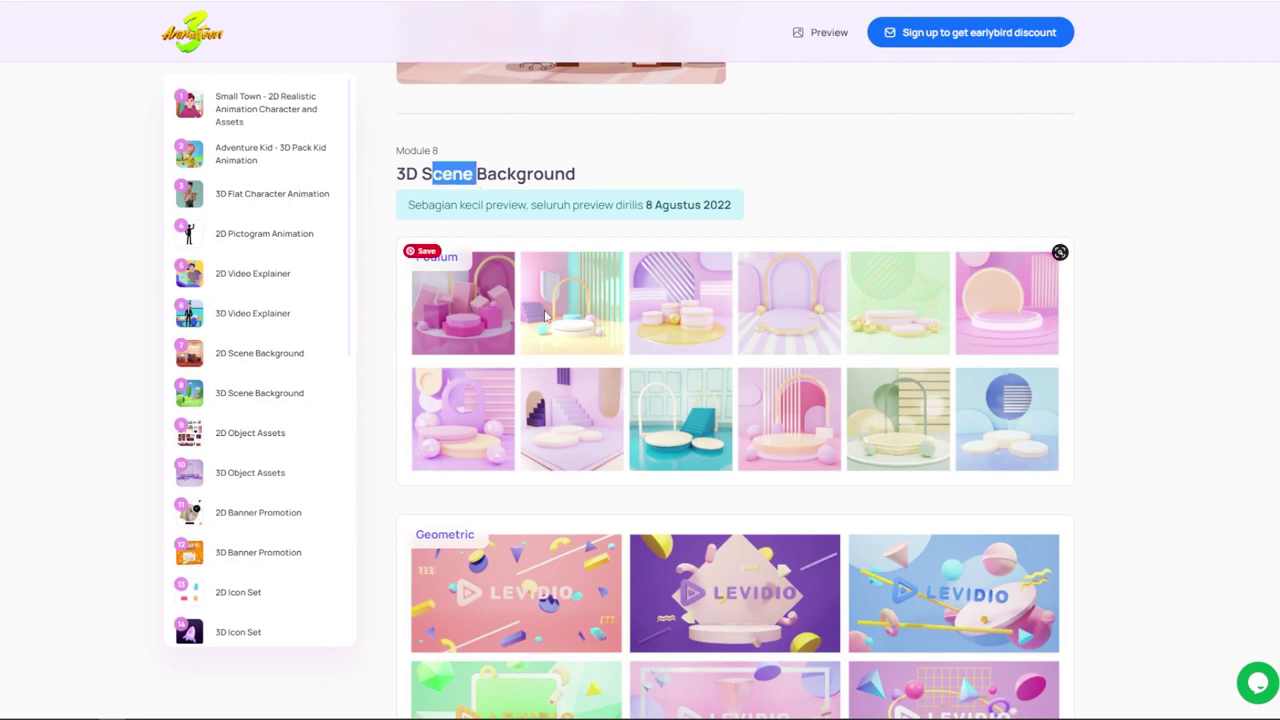
{"action": "scroll", "coordinate": [638, 265], "scroll_direction": "down", "scroll_amount": 2}
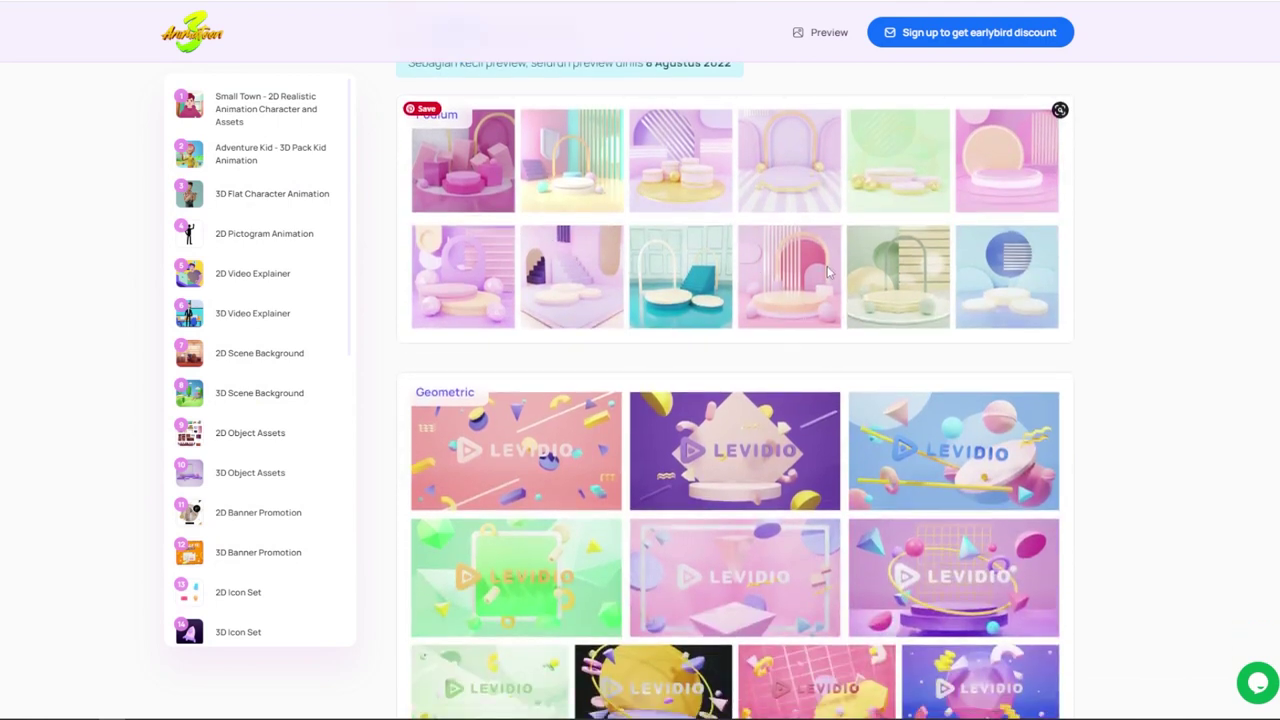
{"action": "scroll", "coordinate": [828, 270], "scroll_direction": "up", "scroll_amount": 1}
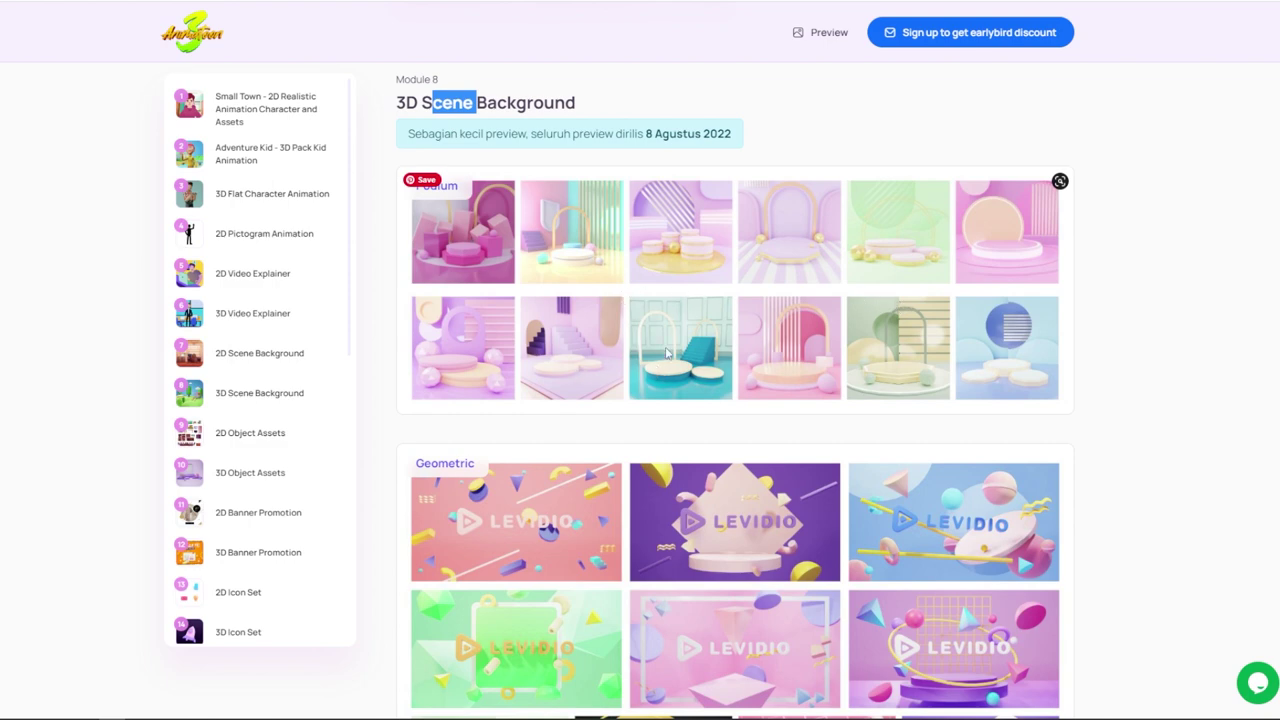
{"action": "scroll", "coordinate": [617, 365], "scroll_direction": "down", "scroll_amount": 3}
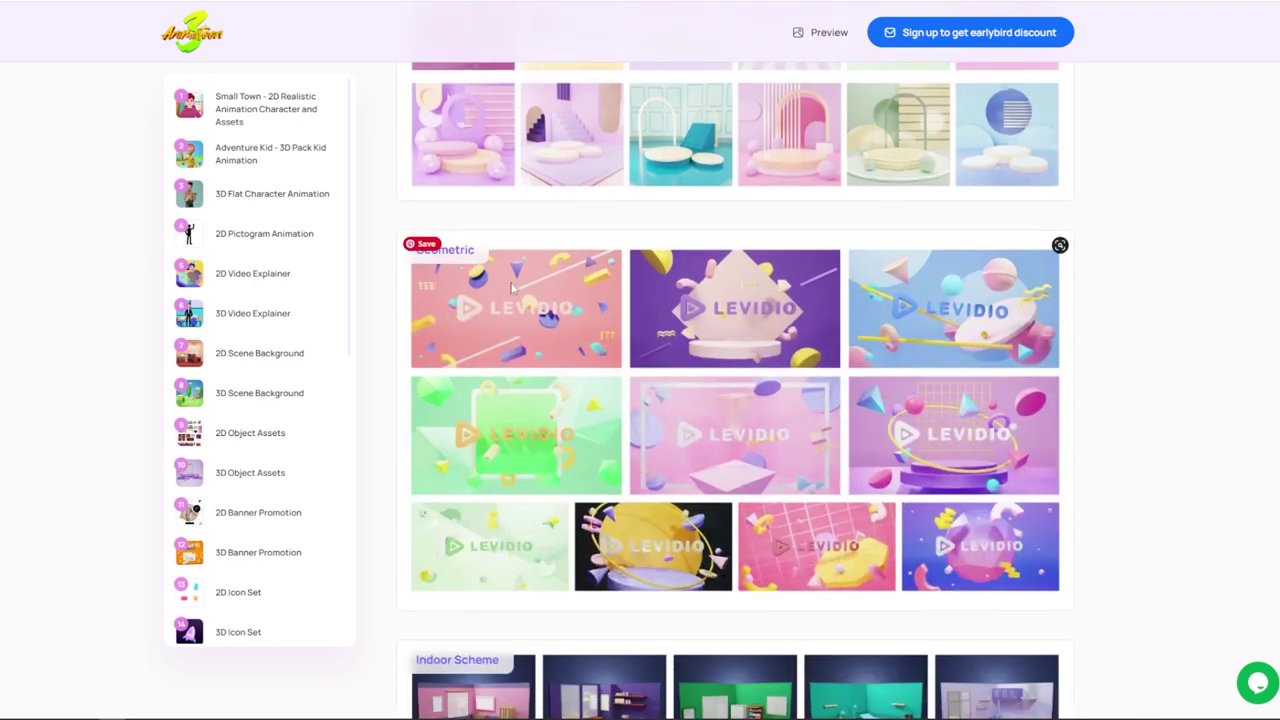
{"action": "scroll", "coordinate": [512, 288], "scroll_direction": "down", "scroll_amount": 4}
{"action": "scroll", "coordinate": [510, 280], "scroll_direction": "down", "scroll_amount": 2}
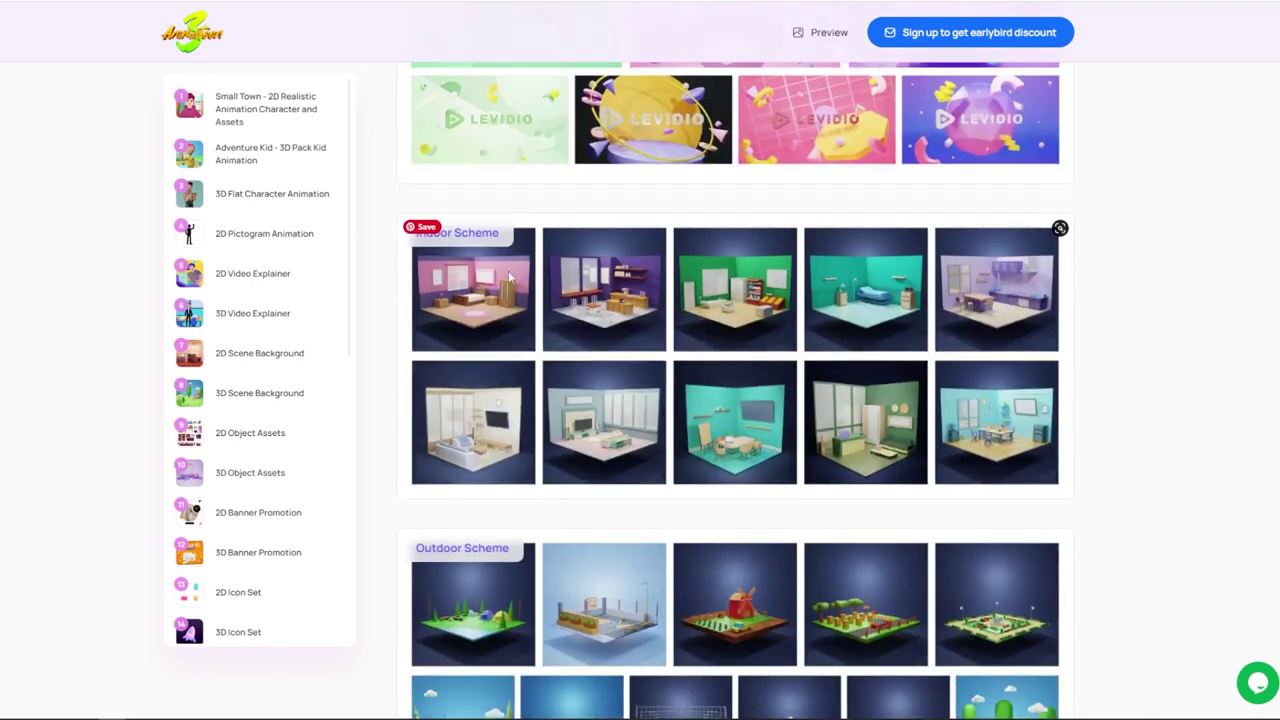
{"action": "scroll", "coordinate": [660, 318], "scroll_direction": "down", "scroll_amount": 2}
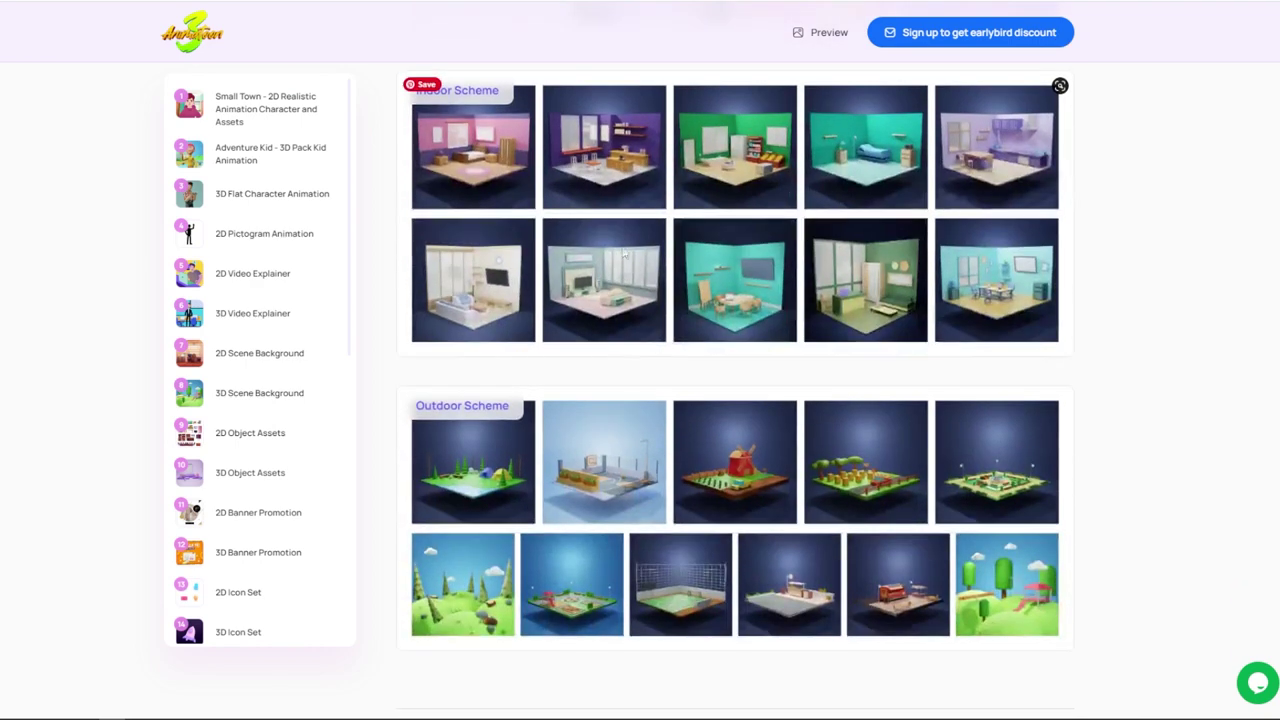
{"action": "scroll", "coordinate": [531, 257], "scroll_direction": "down", "scroll_amount": 3}
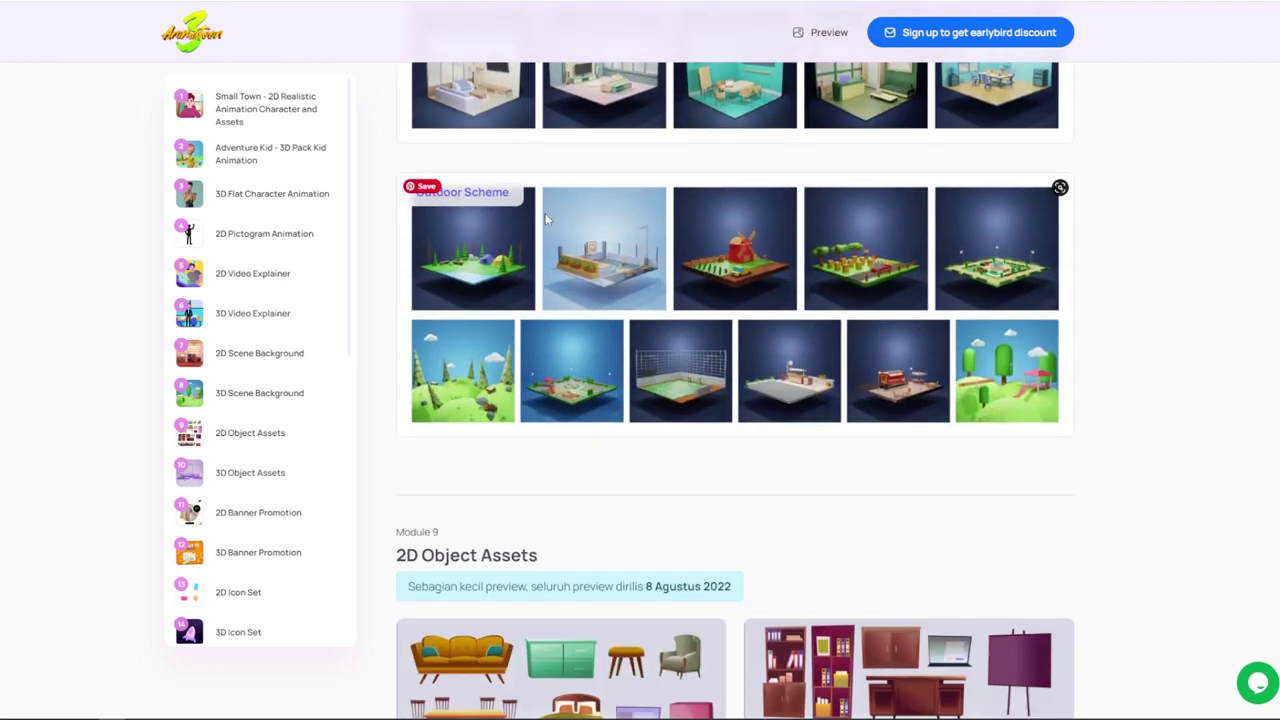
{"action": "scroll", "coordinate": [1250, 610], "scroll_direction": "down", "scroll_amount": 2}
{"action": "scroll", "coordinate": [1180, 550], "scroll_direction": "down", "scroll_amount": 4}
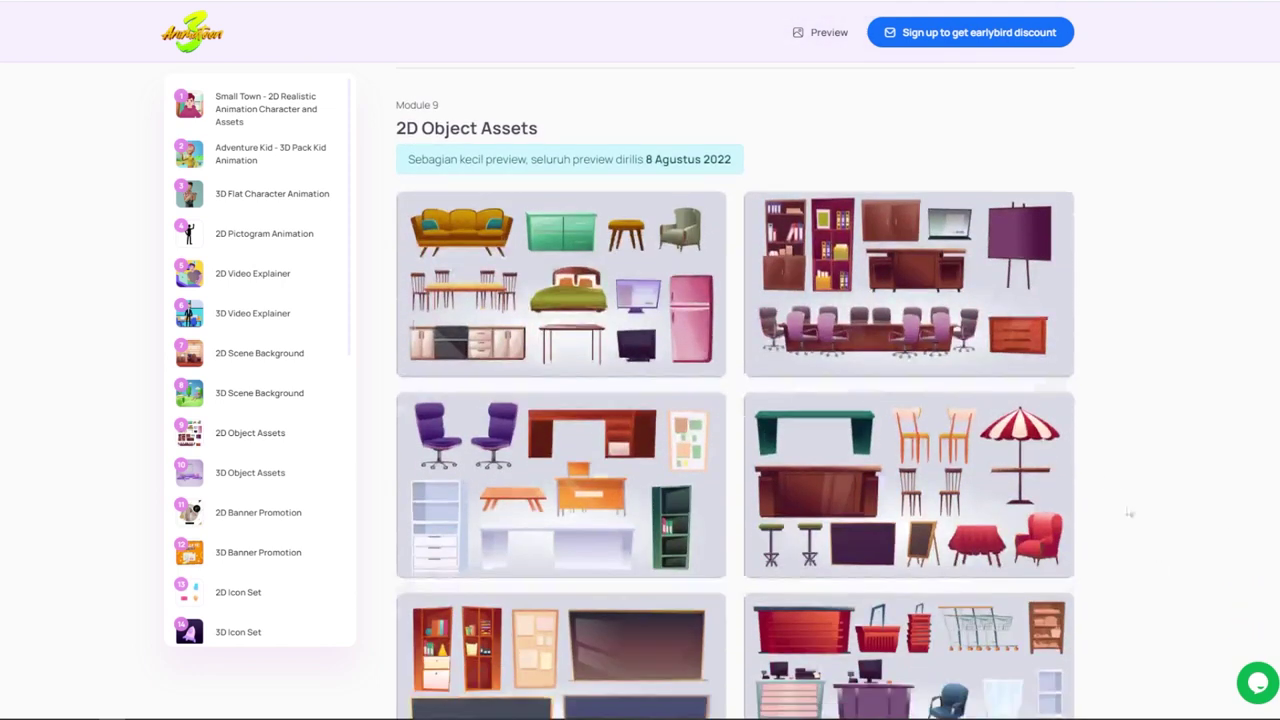
{"action": "scroll", "coordinate": [531, 178], "scroll_direction": "down", "scroll_amount": 1}
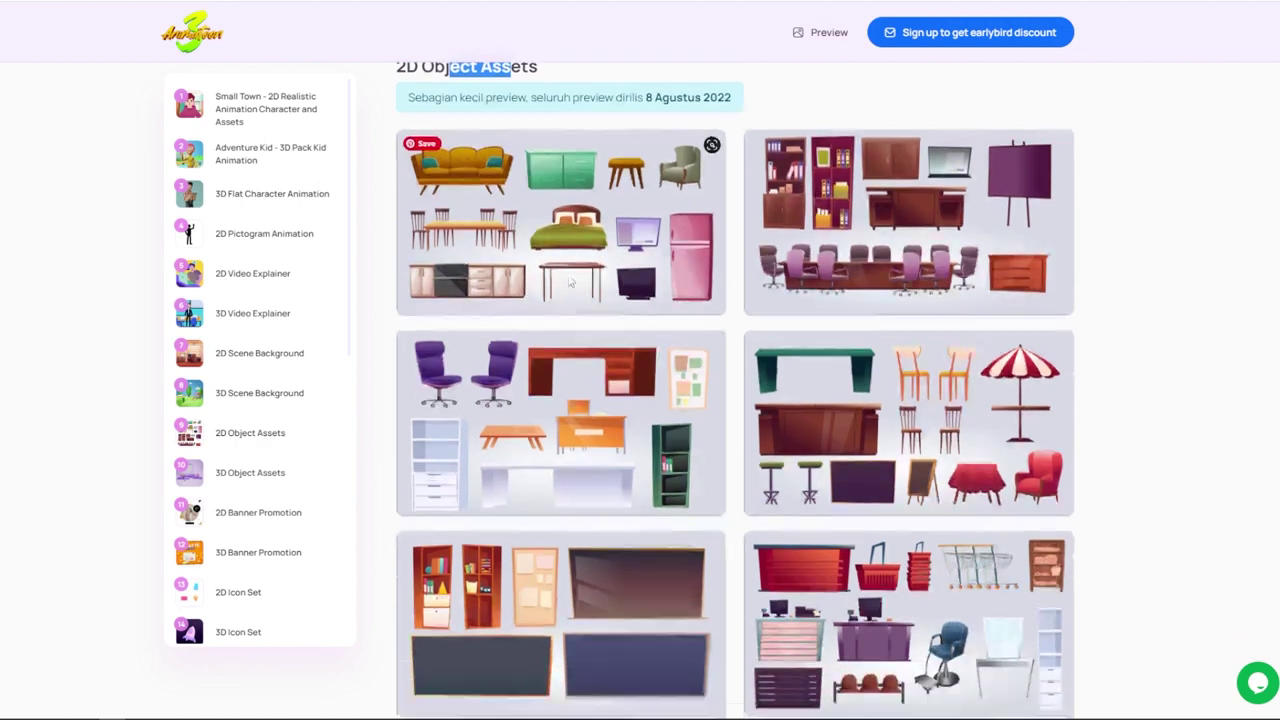
{"action": "scroll", "coordinate": [531, 178], "scroll_direction": "down", "scroll_amount": 2}
{"action": "scroll", "coordinate": [686, 566], "scroll_direction": "down", "scroll_amount": 6}
{"action": "scroll", "coordinate": [678, 557], "scroll_direction": "down", "scroll_amount": 6}
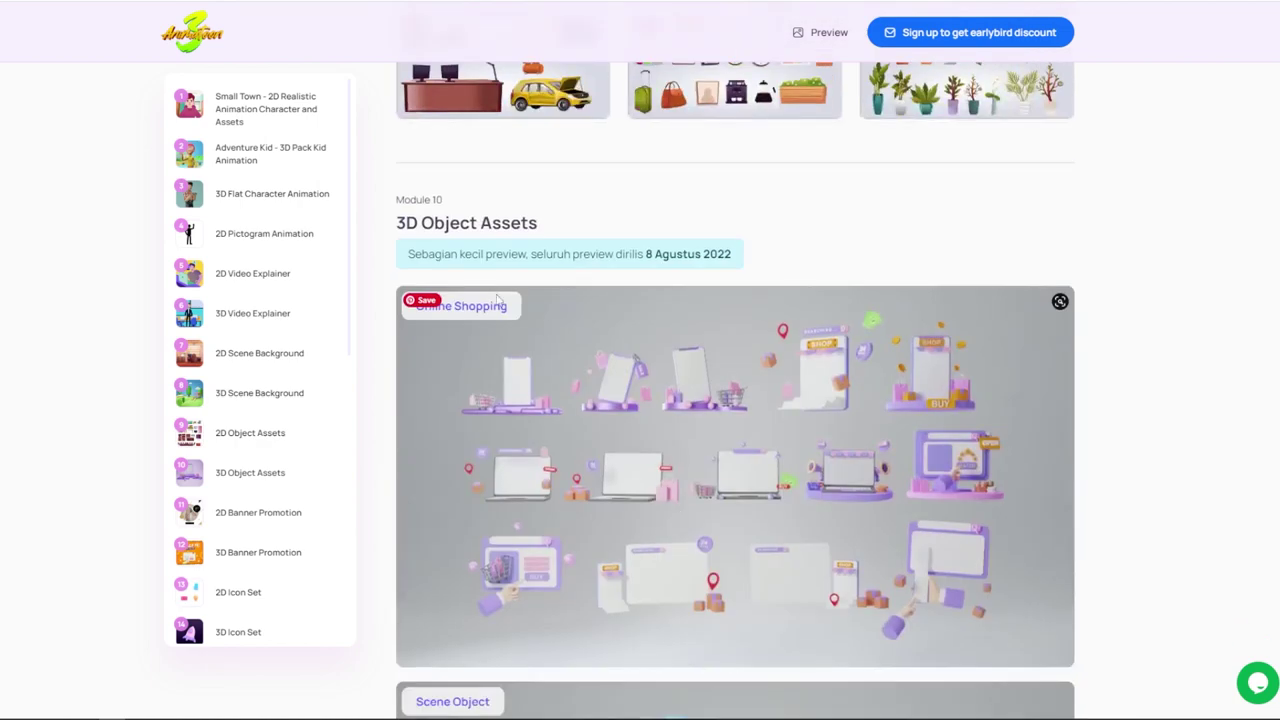
{"action": "scroll", "coordinate": [753, 444], "scroll_direction": "down", "scroll_amount": 2}
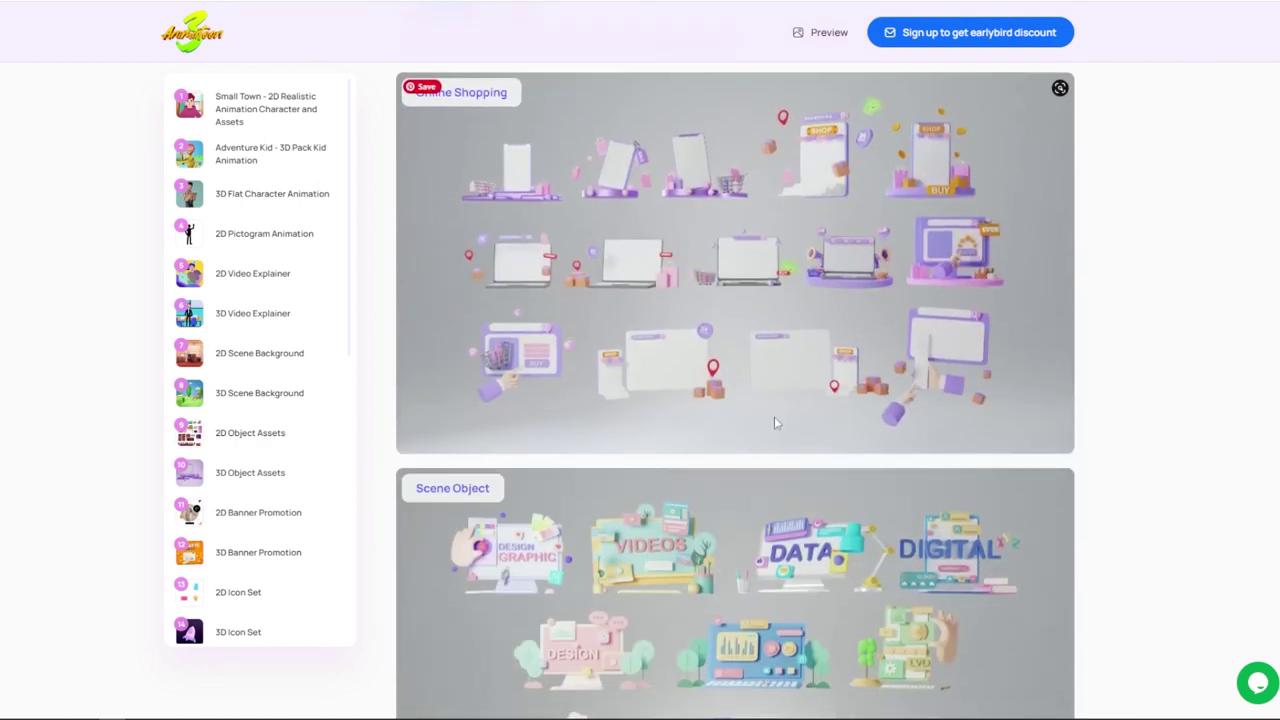
{"action": "scroll", "coordinate": [754, 457], "scroll_direction": "down", "scroll_amount": 3}
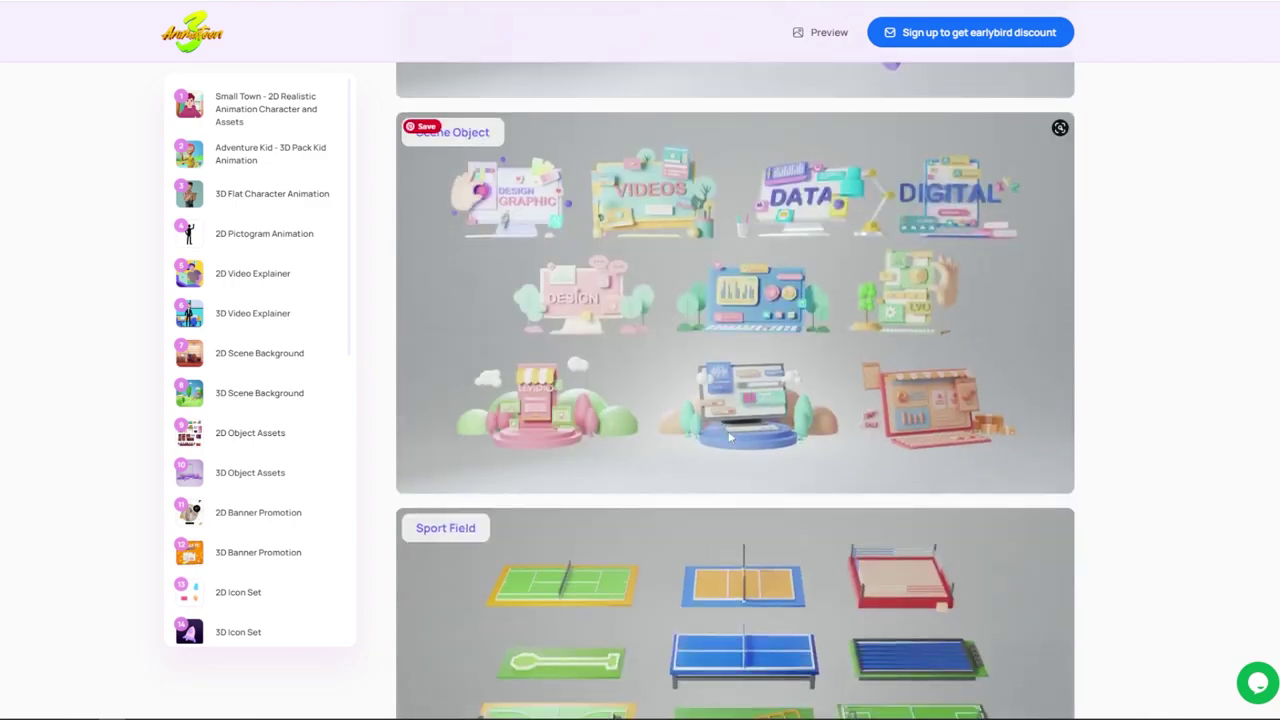
{"action": "scroll", "coordinate": [730, 437], "scroll_direction": "down", "scroll_amount": 3}
{"action": "scroll", "coordinate": [734, 446], "scroll_direction": "down", "scroll_amount": 4}
{"action": "scroll", "coordinate": [735, 446], "scroll_direction": "down", "scroll_amount": 3}
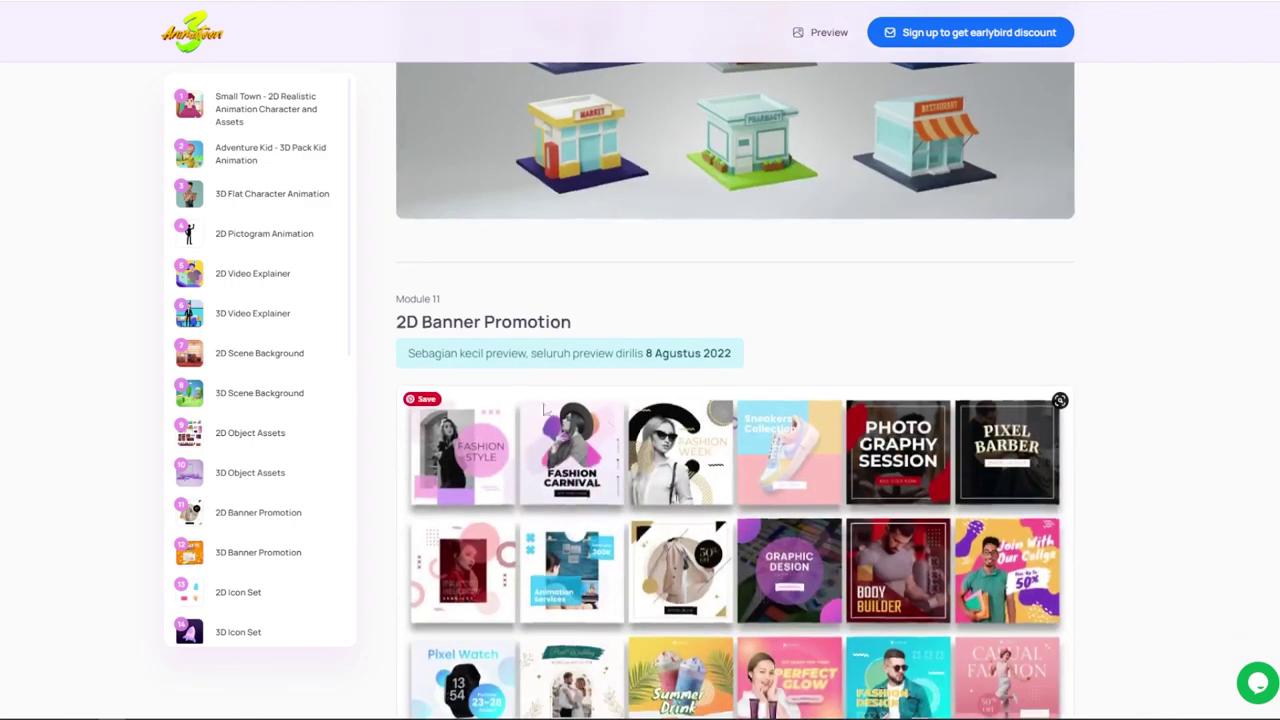
{"action": "scroll", "coordinate": [553, 357], "scroll_direction": "down", "scroll_amount": 3}
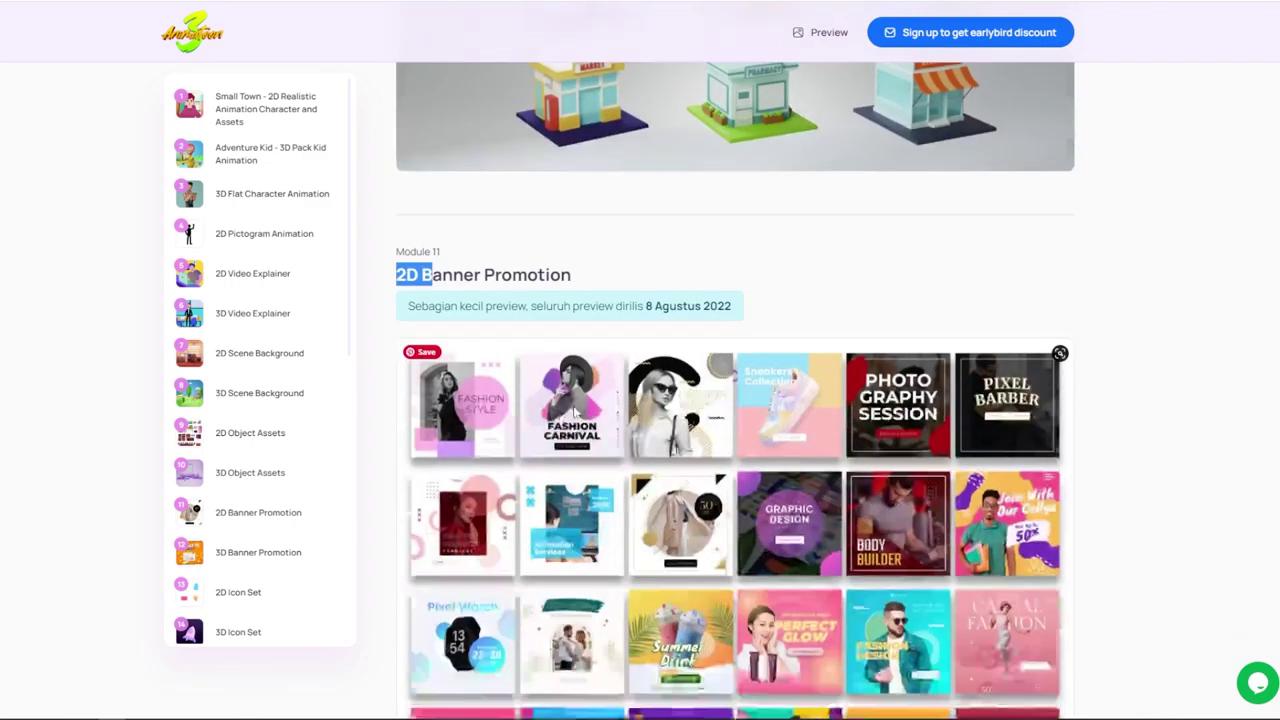
{"action": "scroll", "coordinate": [633, 366], "scroll_direction": "down", "scroll_amount": 5}
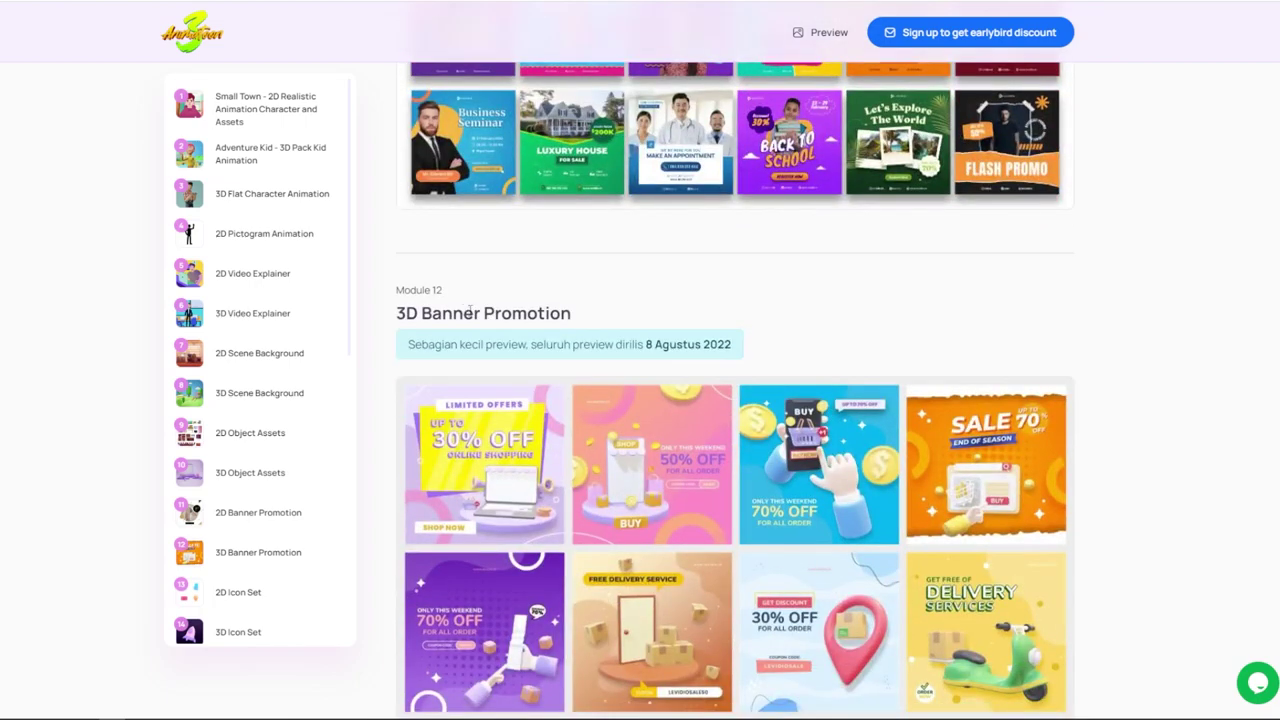
{"action": "scroll", "coordinate": [592, 404], "scroll_direction": "down", "scroll_amount": 4}
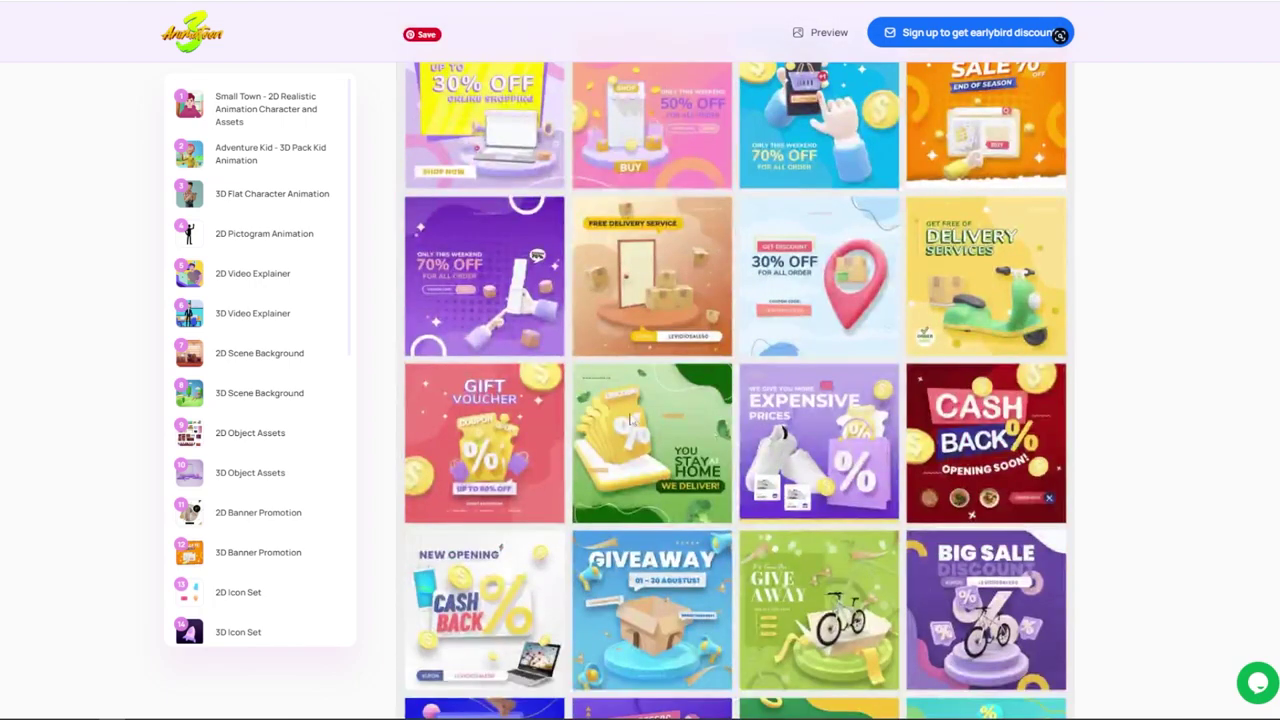
{"action": "scroll", "coordinate": [777, 438], "scroll_direction": "down", "scroll_amount": 6}
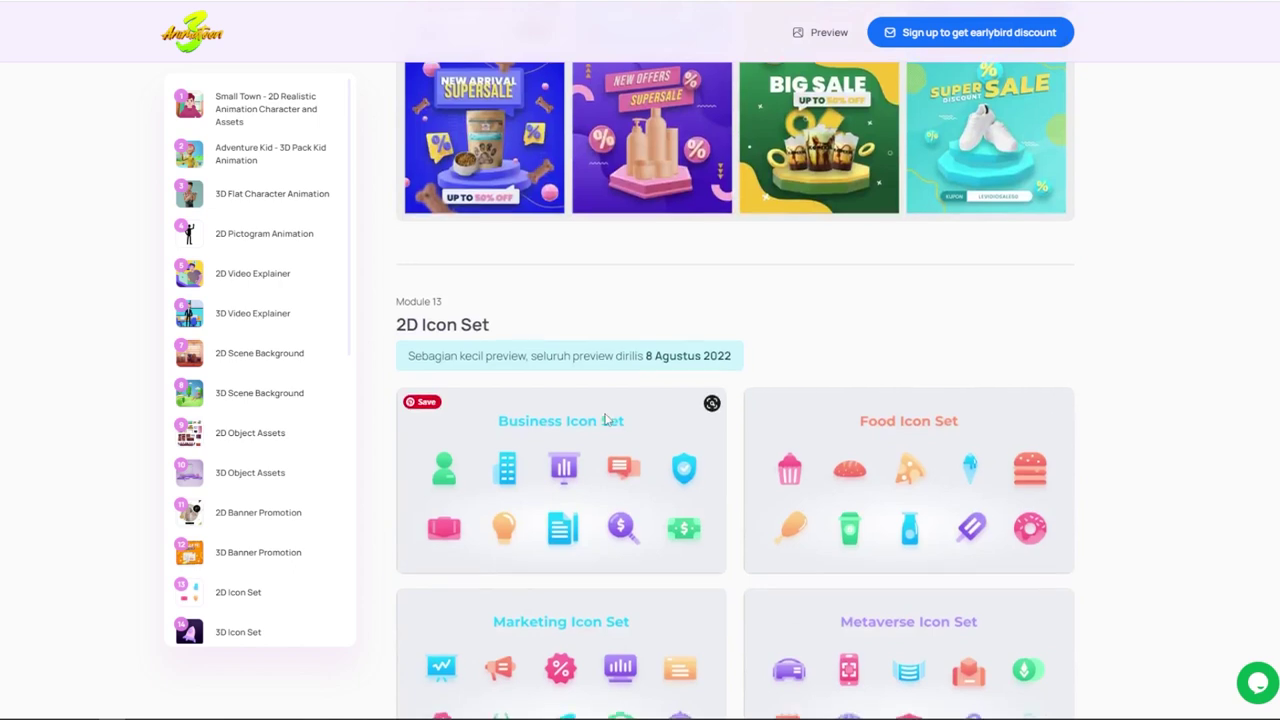
{"action": "scroll", "coordinate": [430, 410], "scroll_direction": "down", "scroll_amount": 3}
{"action": "scroll", "coordinate": [465, 275], "scroll_direction": "up", "scroll_amount": 2}
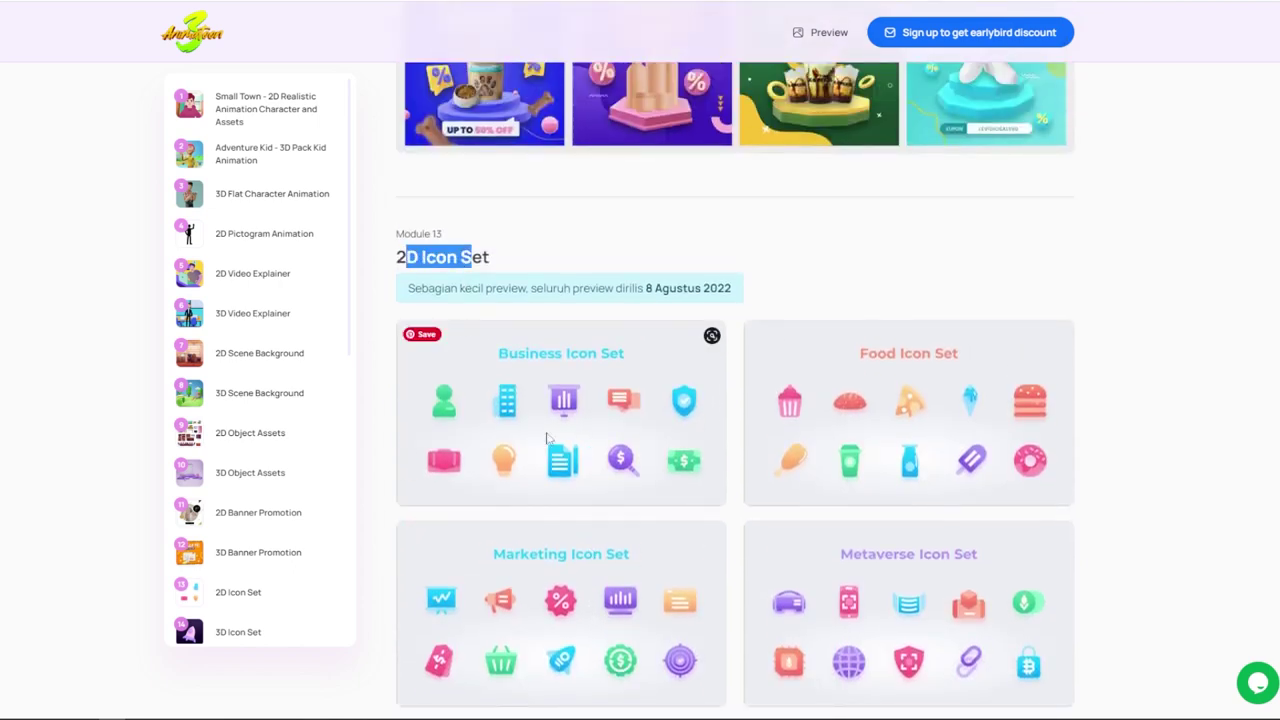
{"action": "scroll", "coordinate": [547, 437], "scroll_direction": "down", "scroll_amount": 4}
{"action": "scroll", "coordinate": [455, 297], "scroll_direction": "down", "scroll_amount": 7}
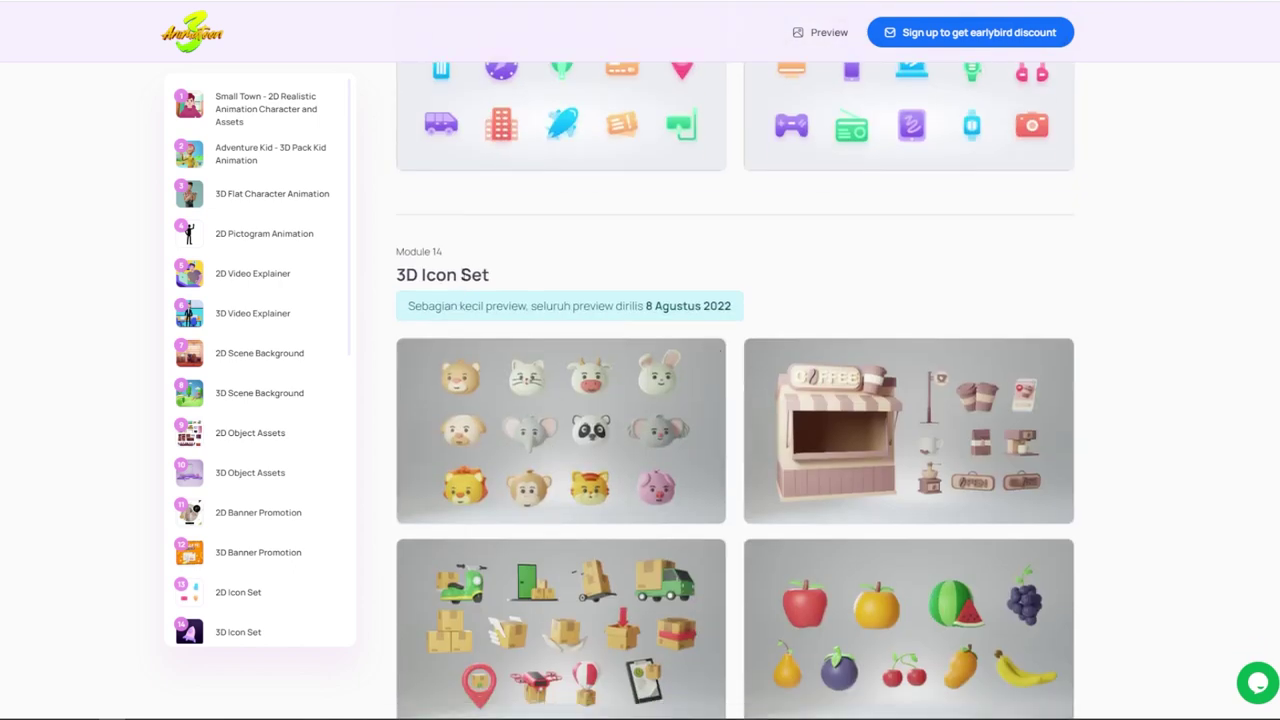
{"action": "scroll", "coordinate": [612, 492], "scroll_direction": "down", "scroll_amount": 4}
- Scroll from Module 17 2D Hand Gesture down past the Module 28 Marketing Kit banners
{"action": "scroll", "coordinate": [612, 492], "scroll_direction": "down", "scroll_amount": 4}
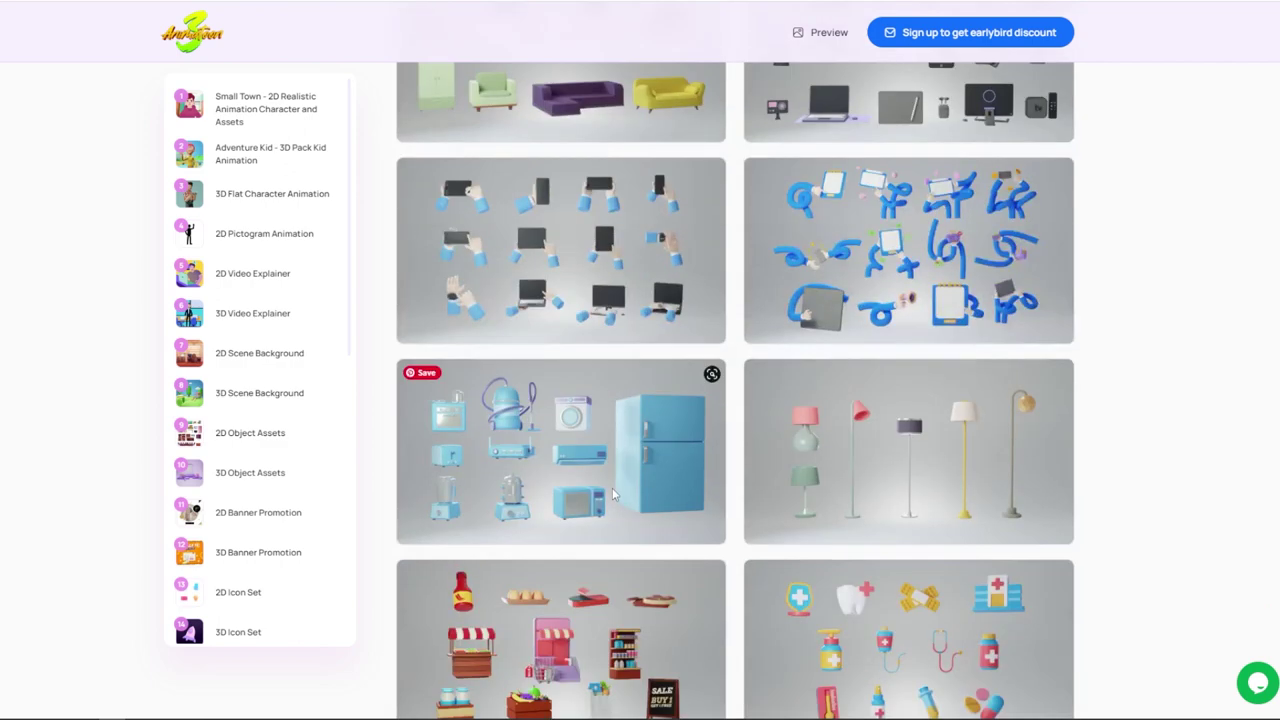
{"action": "scroll", "coordinate": [612, 492], "scroll_direction": "down", "scroll_amount": 4}
{"action": "scroll", "coordinate": [612, 492], "scroll_direction": "down", "scroll_amount": 3}
{"action": "scroll", "coordinate": [612, 492], "scroll_direction": "down", "scroll_amount": 4}
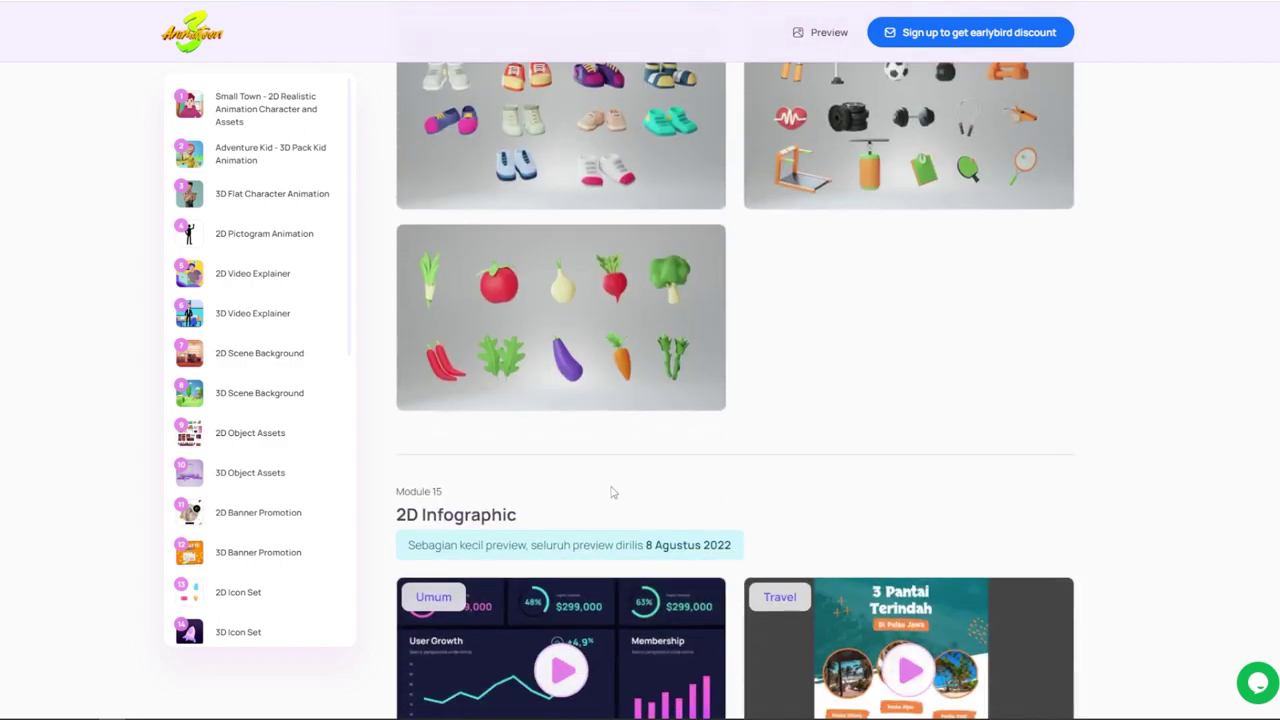
{"action": "scroll", "coordinate": [613, 492], "scroll_direction": "down", "scroll_amount": 1}
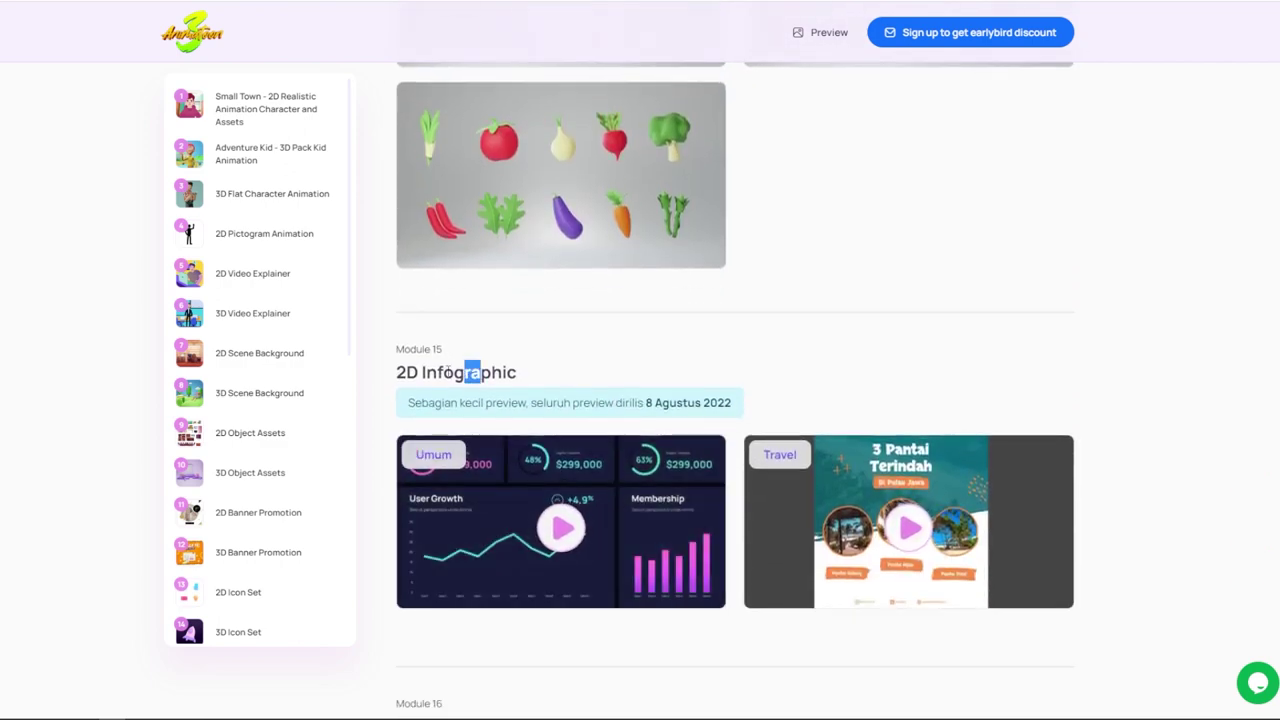
{"action": "scroll", "coordinate": [490, 433], "scroll_direction": "down", "scroll_amount": 3}
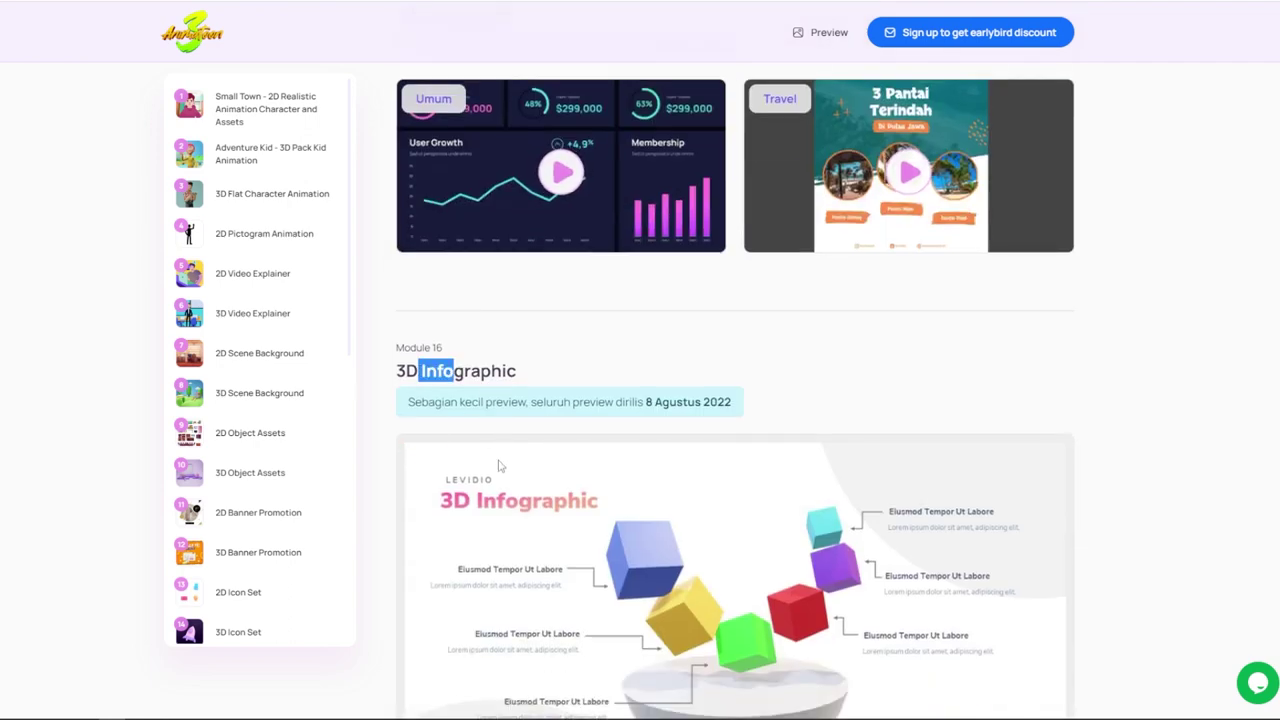
{"action": "scroll", "coordinate": [500, 465], "scroll_direction": "down", "scroll_amount": 4}
{"action": "scroll", "coordinate": [498, 475], "scroll_direction": "down", "scroll_amount": 5}
{"action": "scroll", "coordinate": [495, 485], "scroll_direction": "down", "scroll_amount": 4}
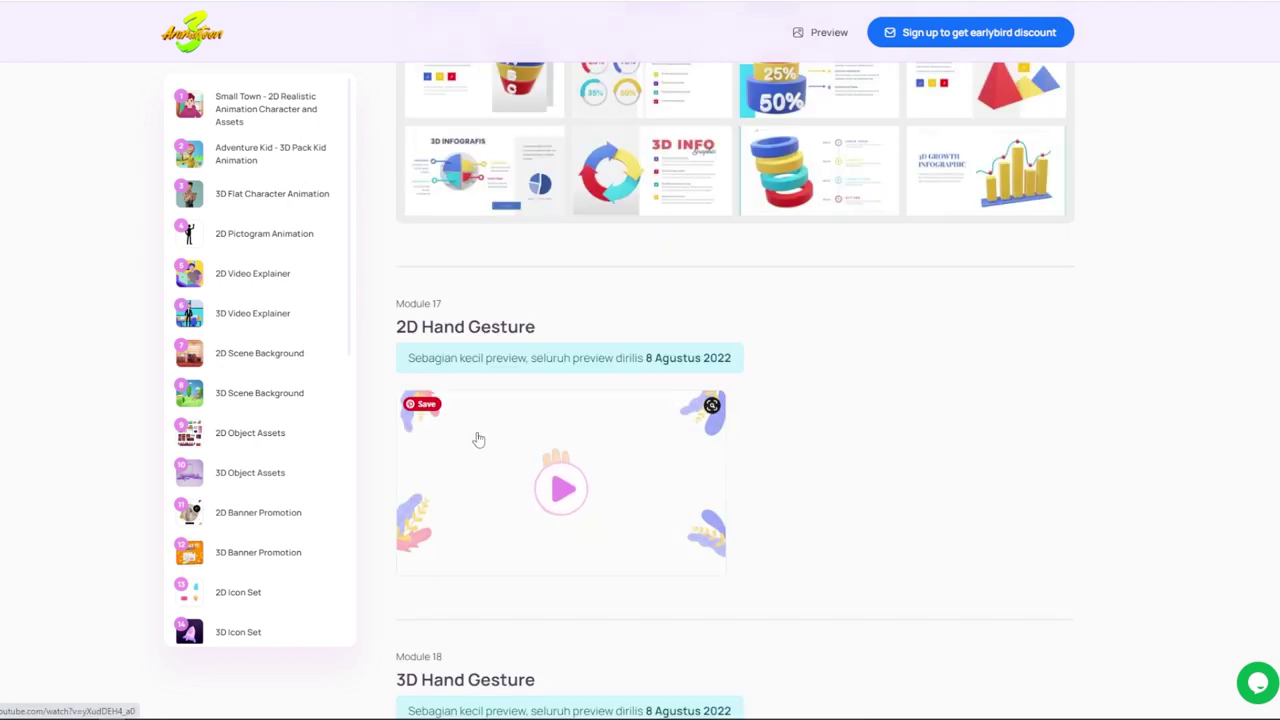
{"action": "scroll", "coordinate": [588, 312], "scroll_direction": "down", "scroll_amount": 2}
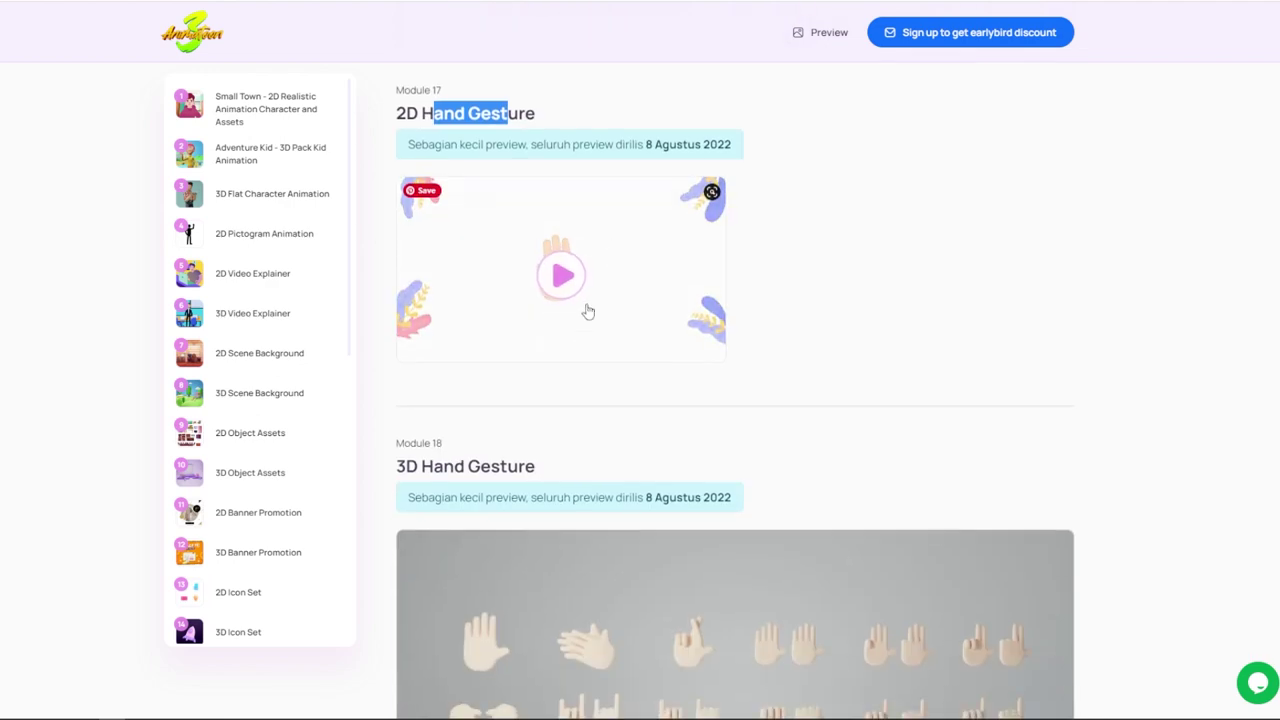
{"action": "scroll", "coordinate": [538, 262], "scroll_direction": "down", "scroll_amount": 3}
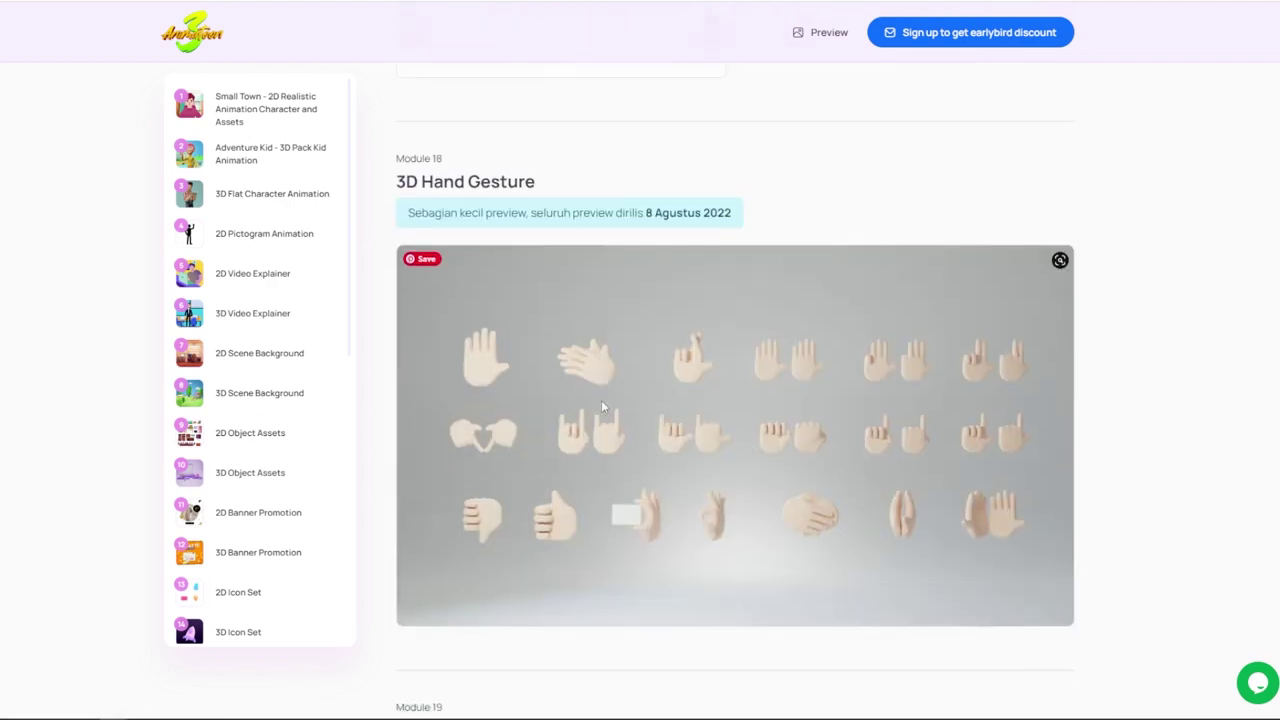
{"action": "scroll", "coordinate": [665, 447], "scroll_direction": "down", "scroll_amount": 5}
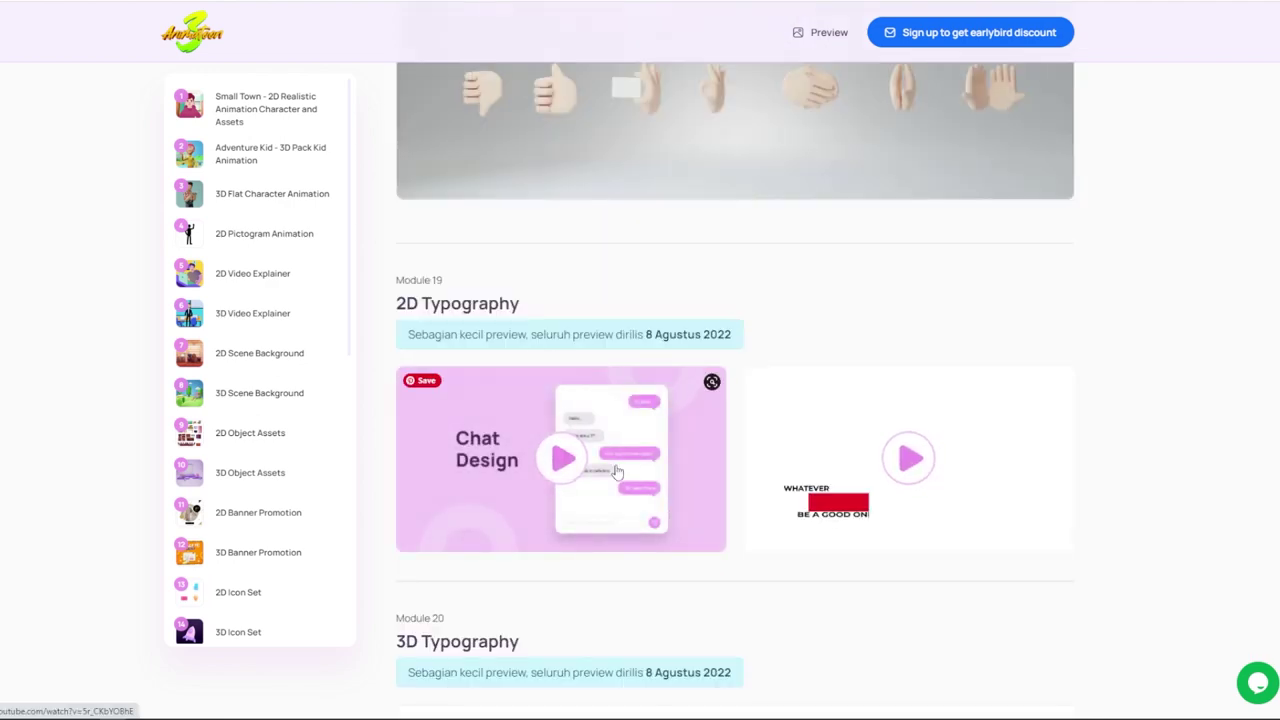
{"action": "scroll", "coordinate": [575, 520], "scroll_direction": "down", "scroll_amount": 3}
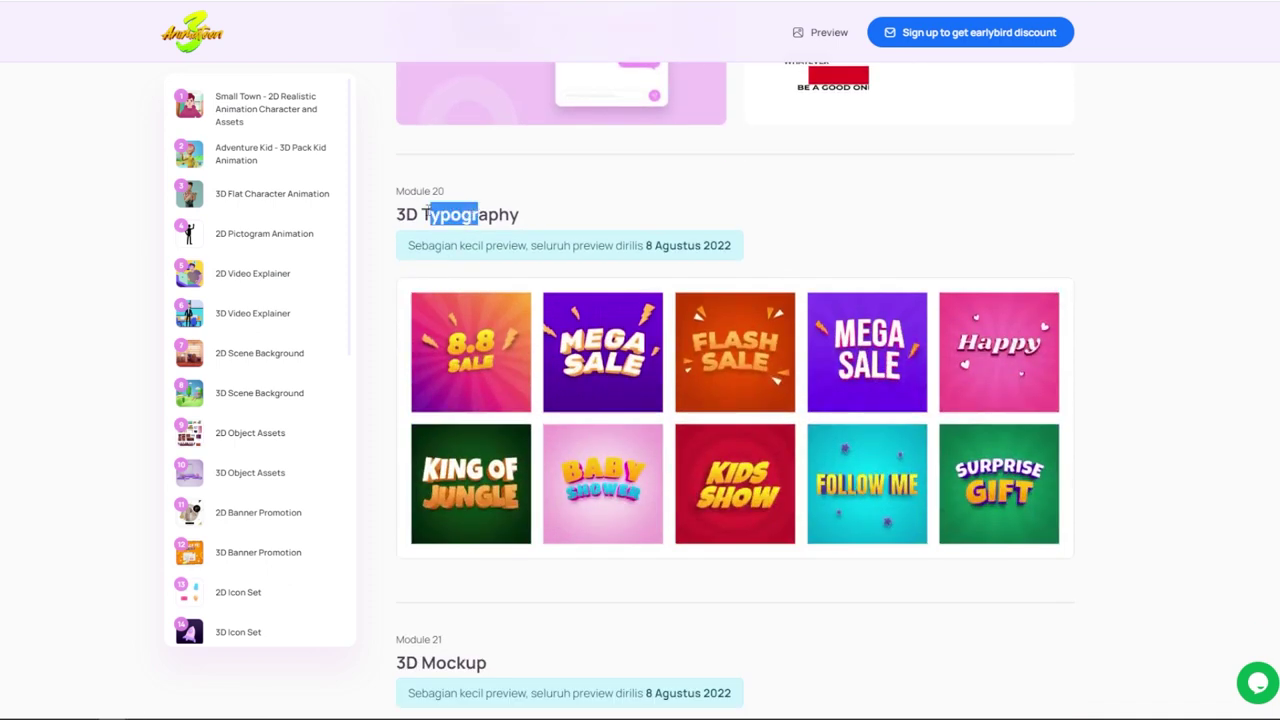
{"action": "scroll", "coordinate": [543, 436], "scroll_direction": "down", "scroll_amount": 4}
{"action": "scroll", "coordinate": [533, 418], "scroll_direction": "down", "scroll_amount": 1}
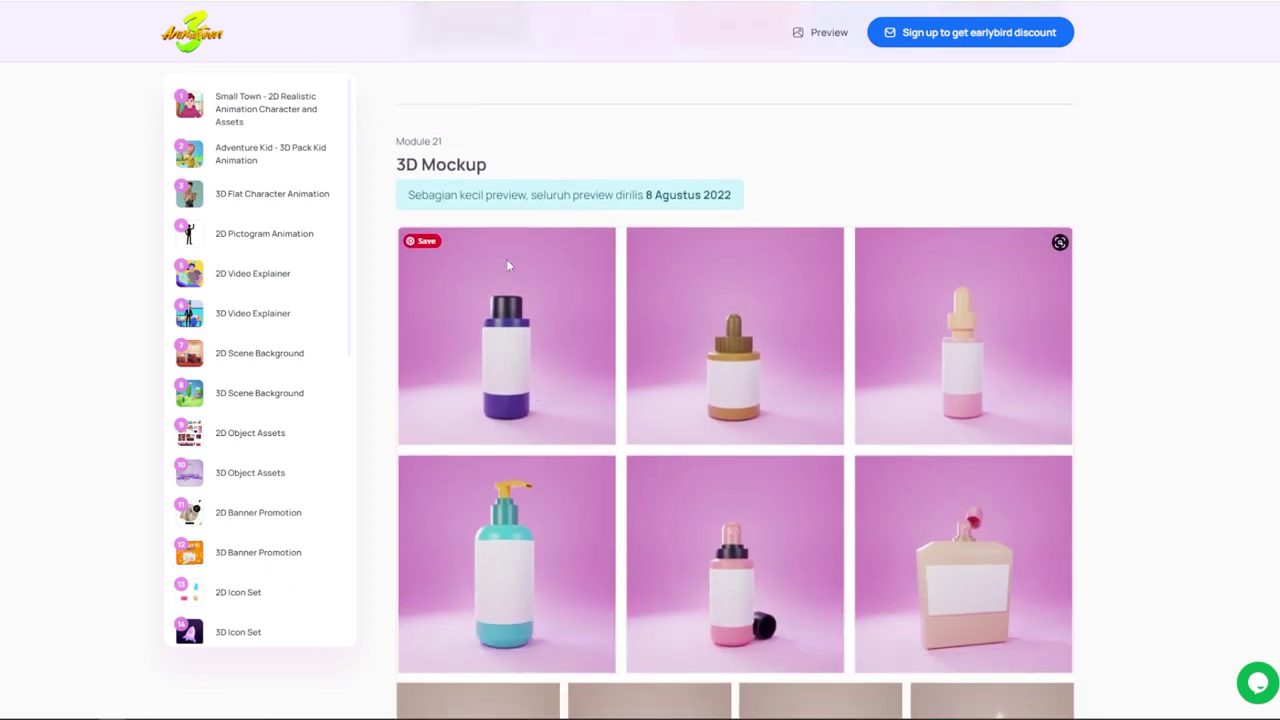
{"action": "scroll", "coordinate": [674, 368], "scroll_direction": "down", "scroll_amount": 2}
{"action": "scroll", "coordinate": [680, 409], "scroll_direction": "down", "scroll_amount": 2}
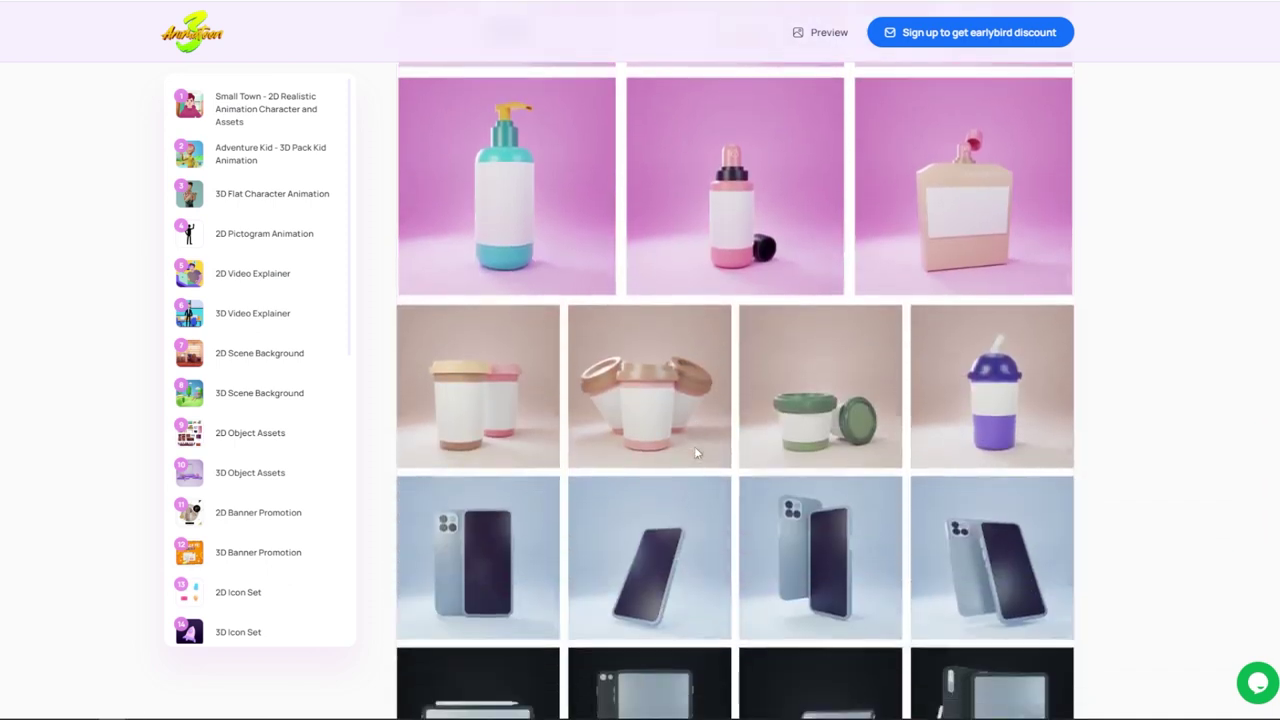
{"action": "scroll", "coordinate": [694, 451], "scroll_direction": "down", "scroll_amount": 4}
{"action": "scroll", "coordinate": [688, 461], "scroll_direction": "down", "scroll_amount": 3}
{"action": "scroll", "coordinate": [600, 448], "scroll_direction": "down", "scroll_amount": 1}
{"action": "scroll", "coordinate": [522, 434], "scroll_direction": "down", "scroll_amount": 1}
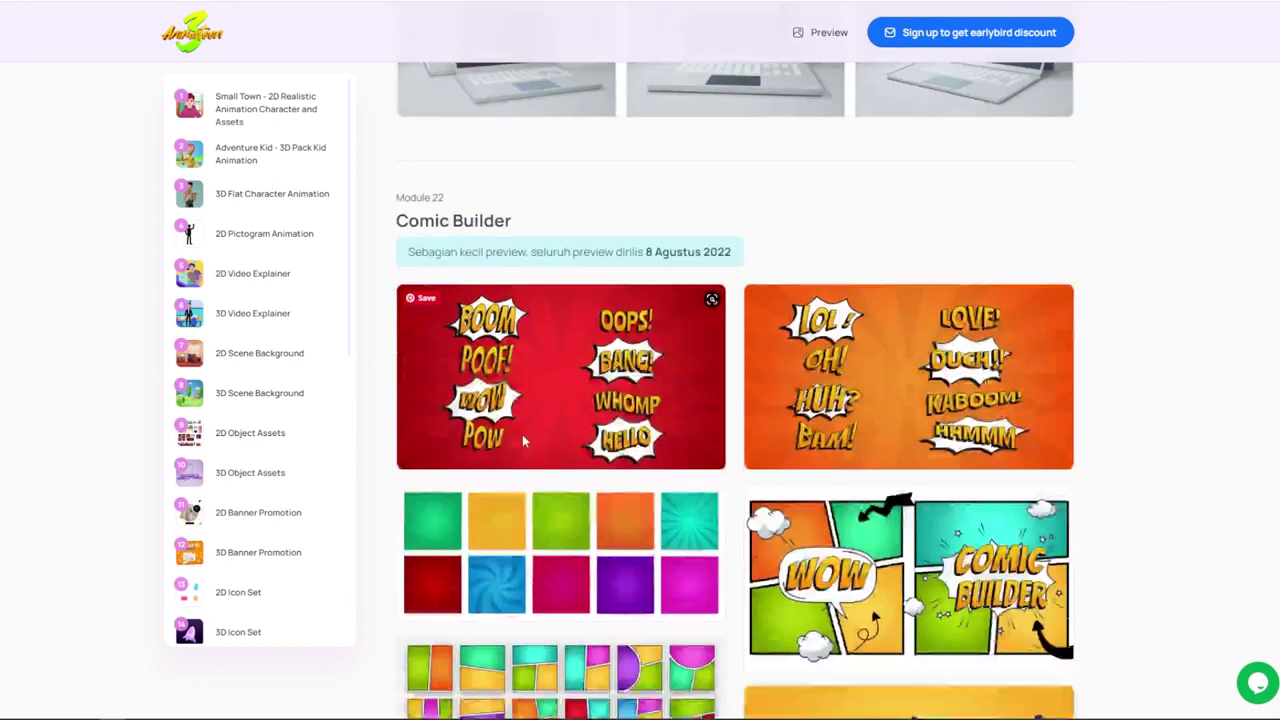
{"action": "scroll", "coordinate": [522, 434], "scroll_direction": "down", "scroll_amount": 5}
{"action": "scroll", "coordinate": [524, 438], "scroll_direction": "down", "scroll_amount": 4}
{"action": "scroll", "coordinate": [523, 437], "scroll_direction": "up", "scroll_amount": 3}
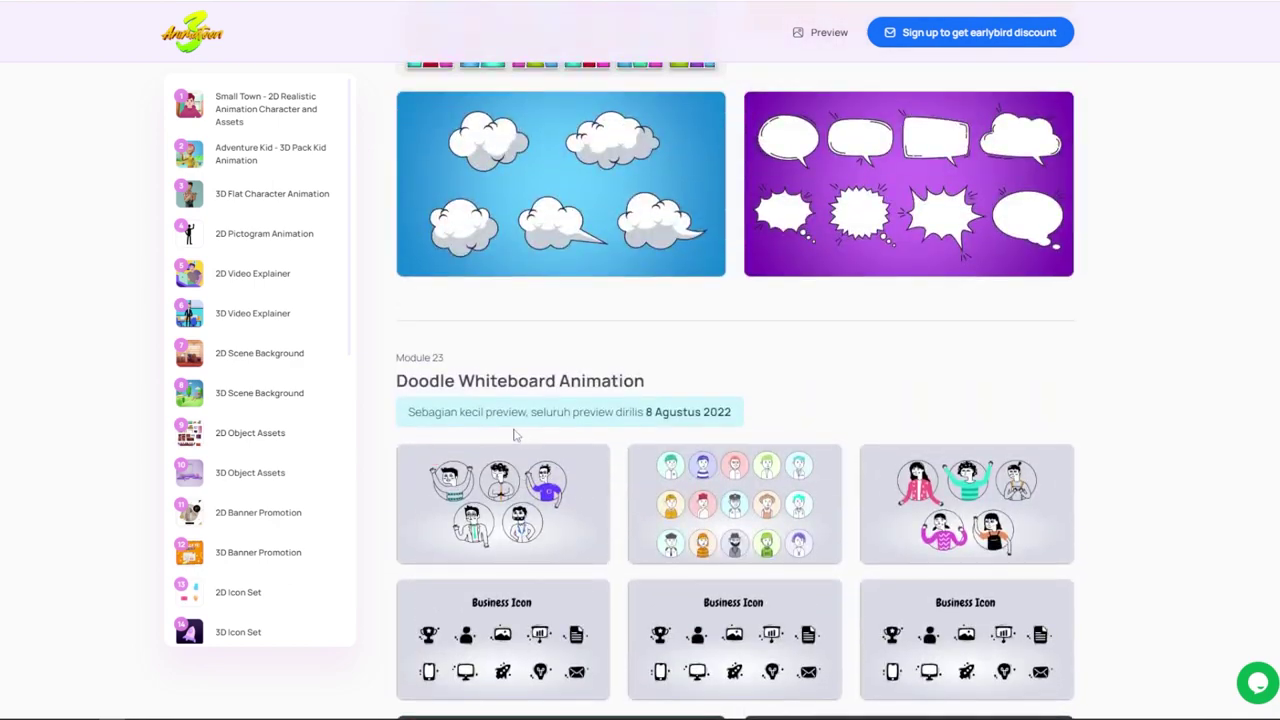
{"action": "scroll", "coordinate": [550, 331], "scroll_direction": "down", "scroll_amount": 1}
{"action": "scroll", "coordinate": [731, 450], "scroll_direction": "down", "scroll_amount": 4}
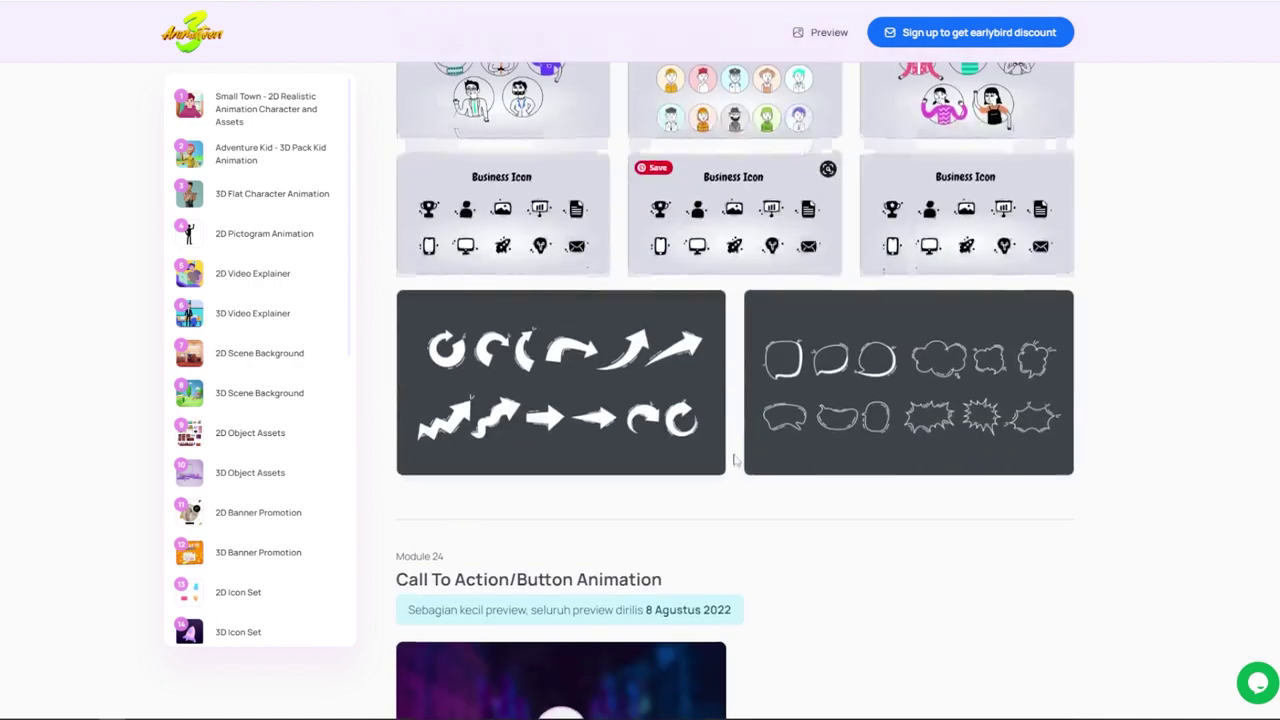
{"action": "scroll", "coordinate": [733, 446], "scroll_direction": "down", "scroll_amount": 3}
{"action": "scroll", "coordinate": [734, 443], "scroll_direction": "down", "scroll_amount": 3}
{"action": "scroll", "coordinate": [734, 446], "scroll_direction": "down", "scroll_amount": 7}
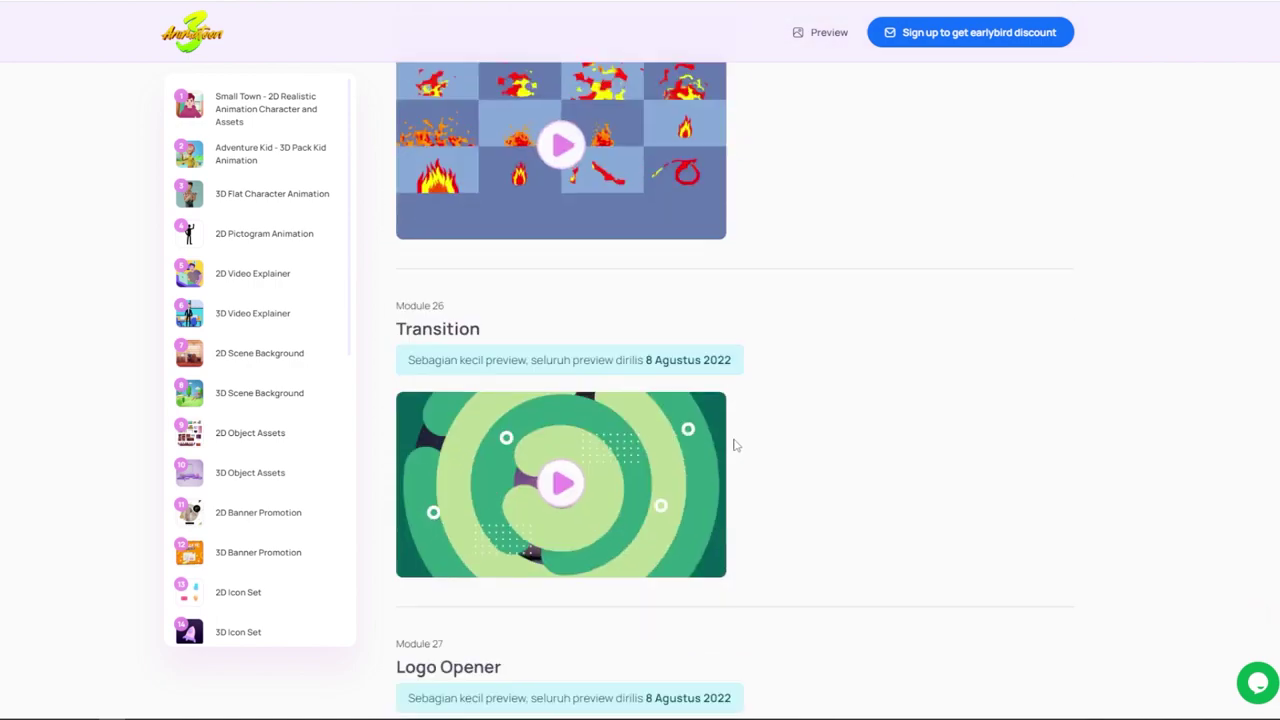
{"action": "scroll", "coordinate": [678, 452], "scroll_direction": "down", "scroll_amount": 3}
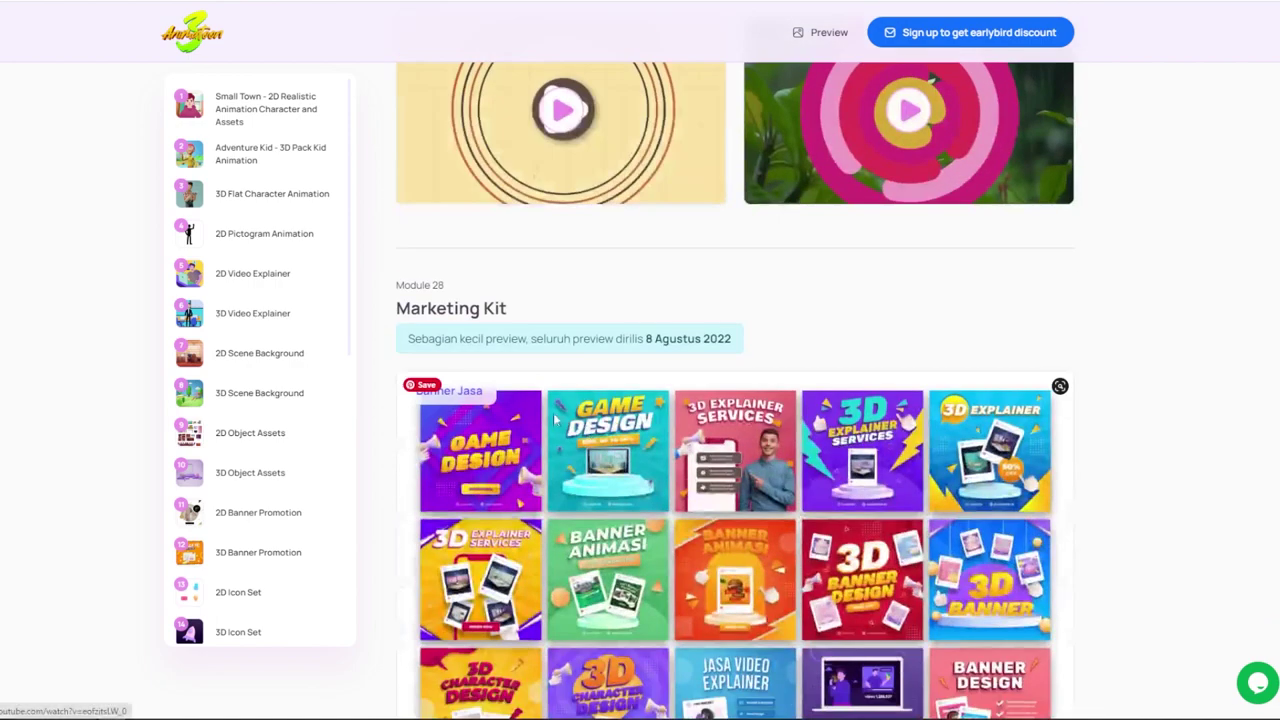
{"action": "scroll", "coordinate": [678, 452], "scroll_direction": "down", "scroll_amount": 4}
{"action": "scroll", "coordinate": [735, 490], "scroll_direction": "down", "scroll_amount": 3}
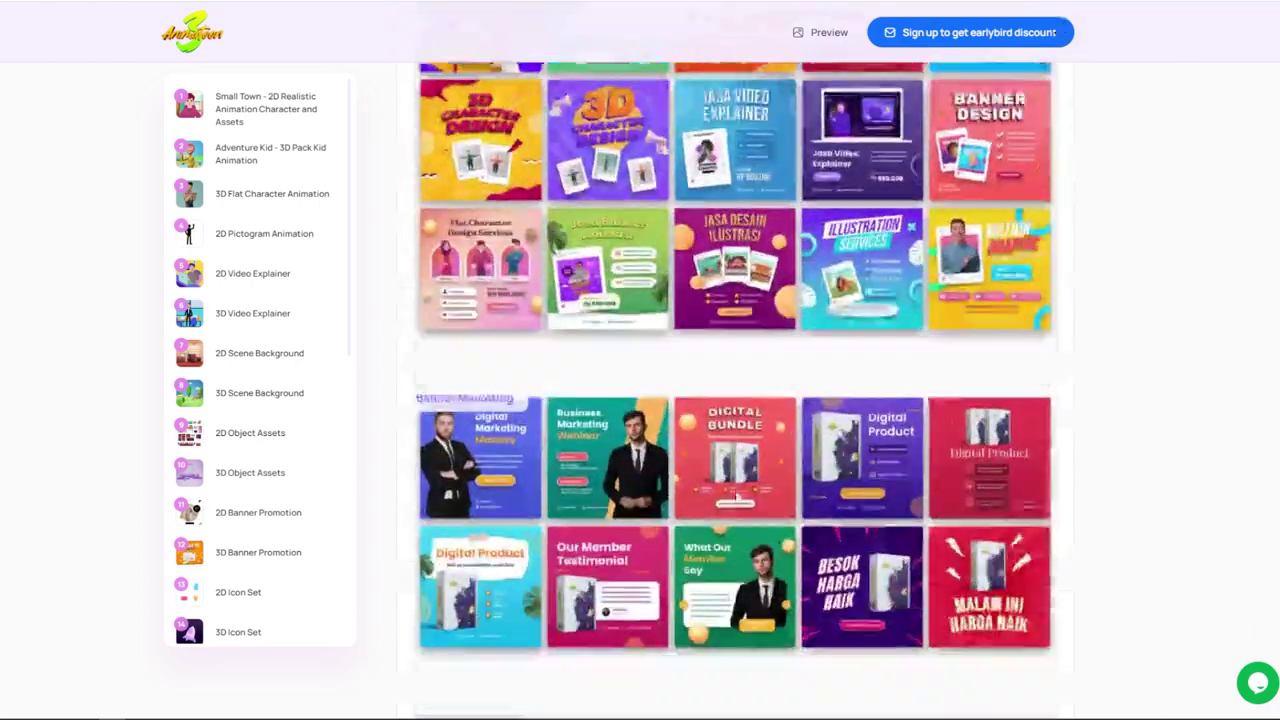
{"action": "scroll", "coordinate": [735, 490], "scroll_direction": "down", "scroll_amount": 1}
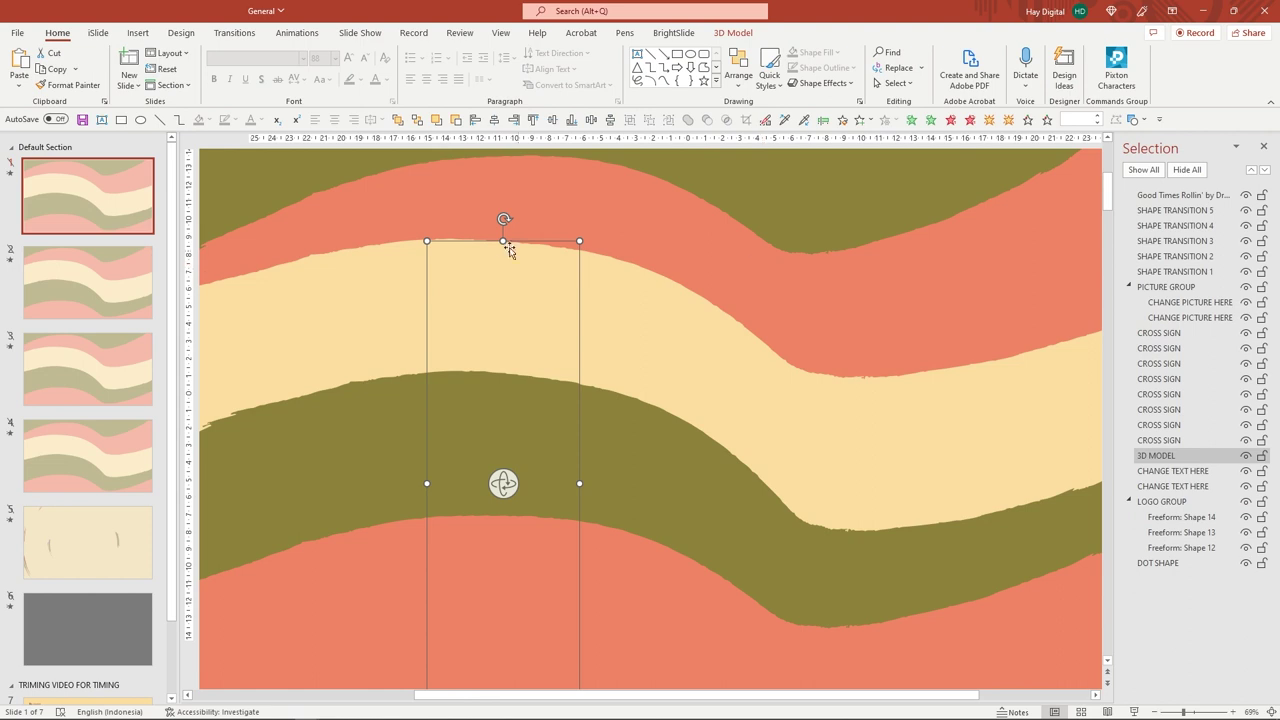
- Hide SHAPE TRANSITION 5, 4, 3 and 2 wave bands on slide 1 in the Selection pane
{"action": "left_click", "coordinate": [479, 204]}
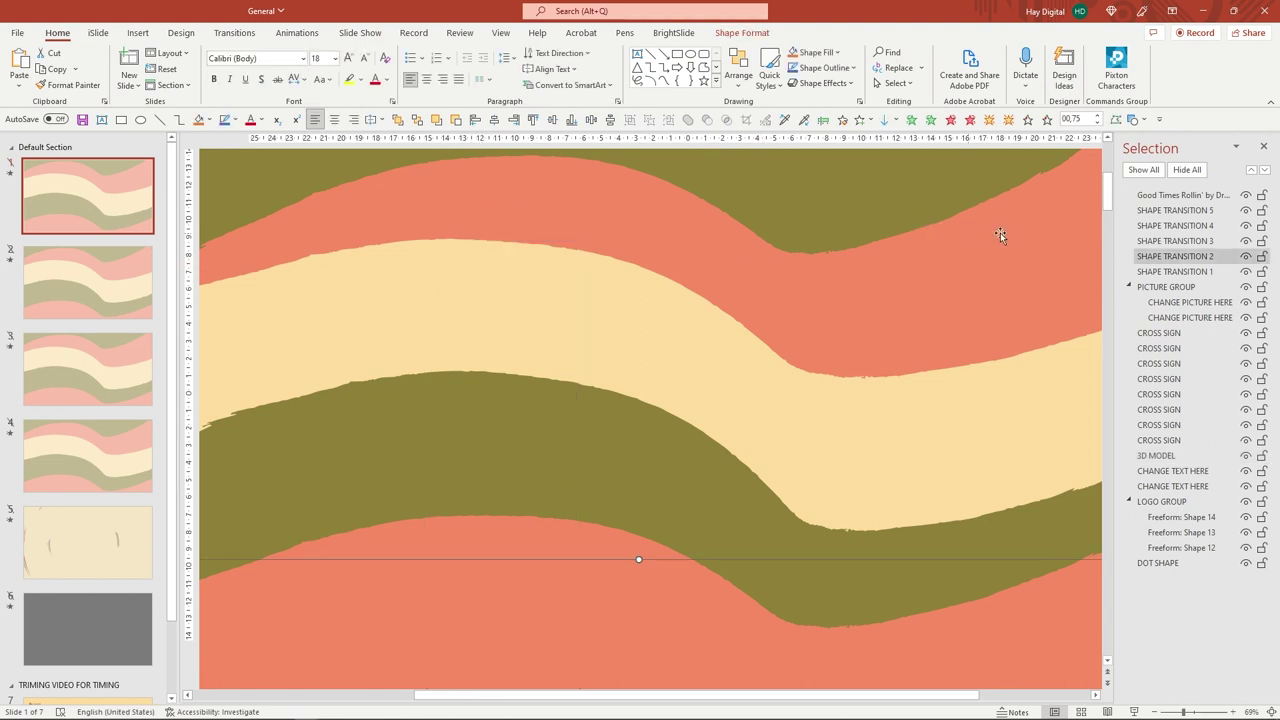
{"action": "left_click", "coordinate": [1245, 210]}
{"action": "left_click", "coordinate": [1245, 225]}
{"action": "left_click", "coordinate": [1245, 241]}
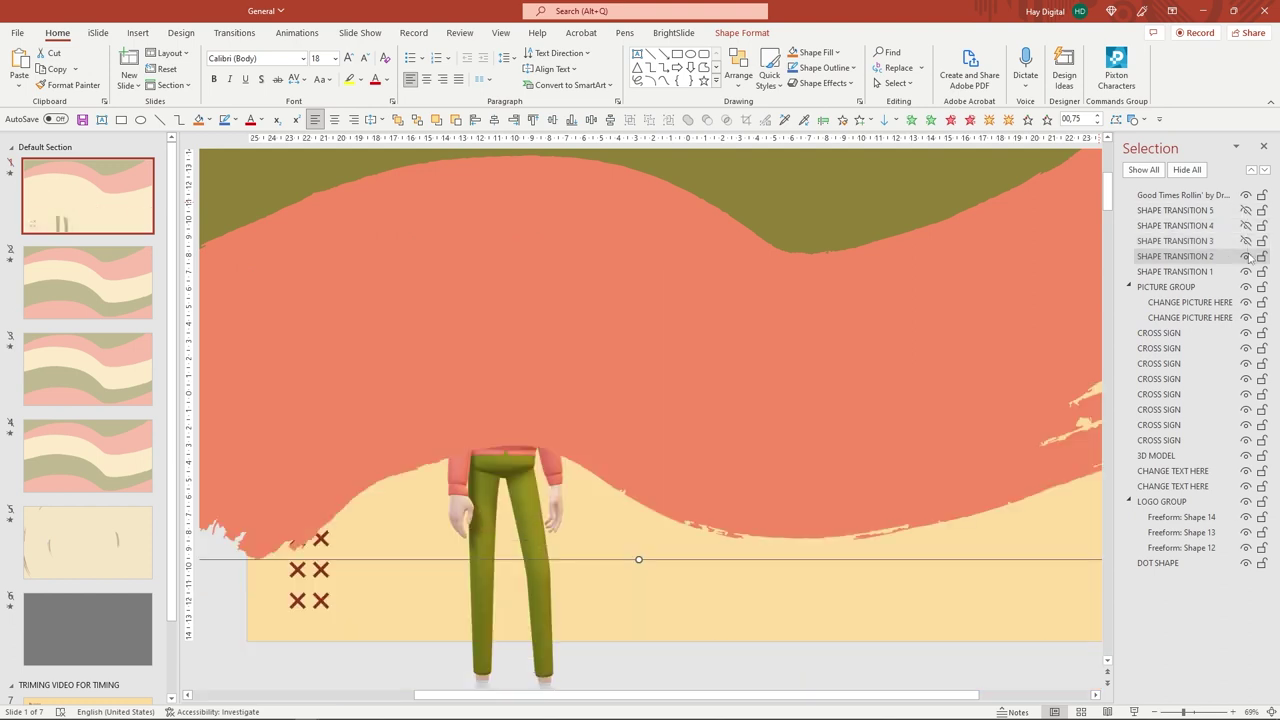
{"action": "left_click", "coordinate": [1245, 256]}
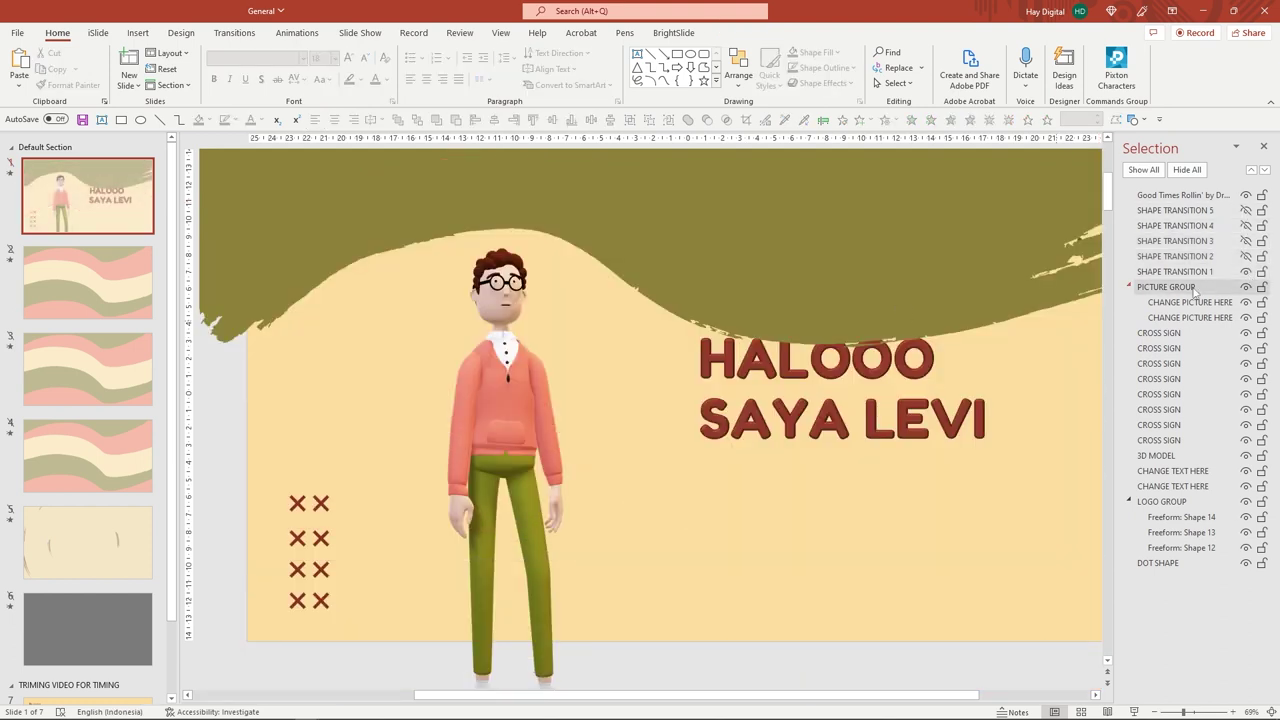
- Hide SHAPE TRANSITION 1 and change the greeting HALOOO to HAY
{"action": "left_click", "coordinate": [1245, 271]}
{"action": "left_click", "coordinate": [778, 358]}
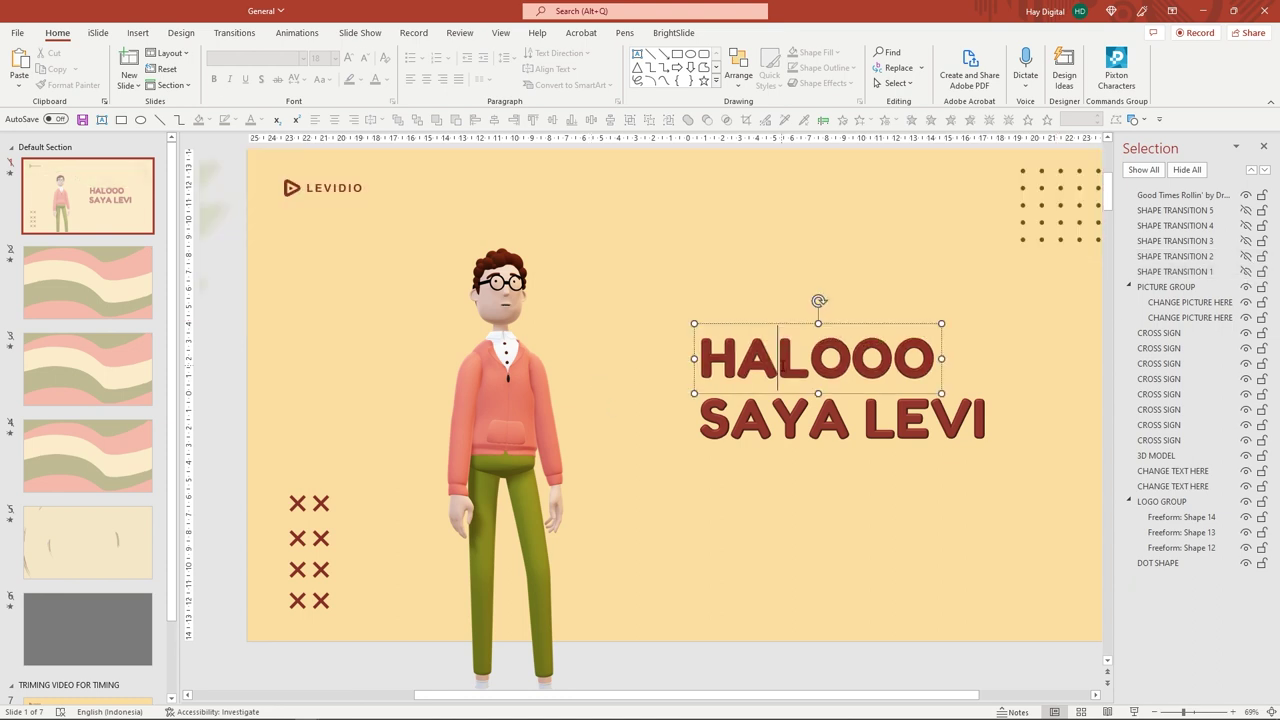
{"action": "left_click_drag", "start_coordinate": [702, 358], "coordinate": [940, 358]}
{"action": "type", "text": "HAY"}
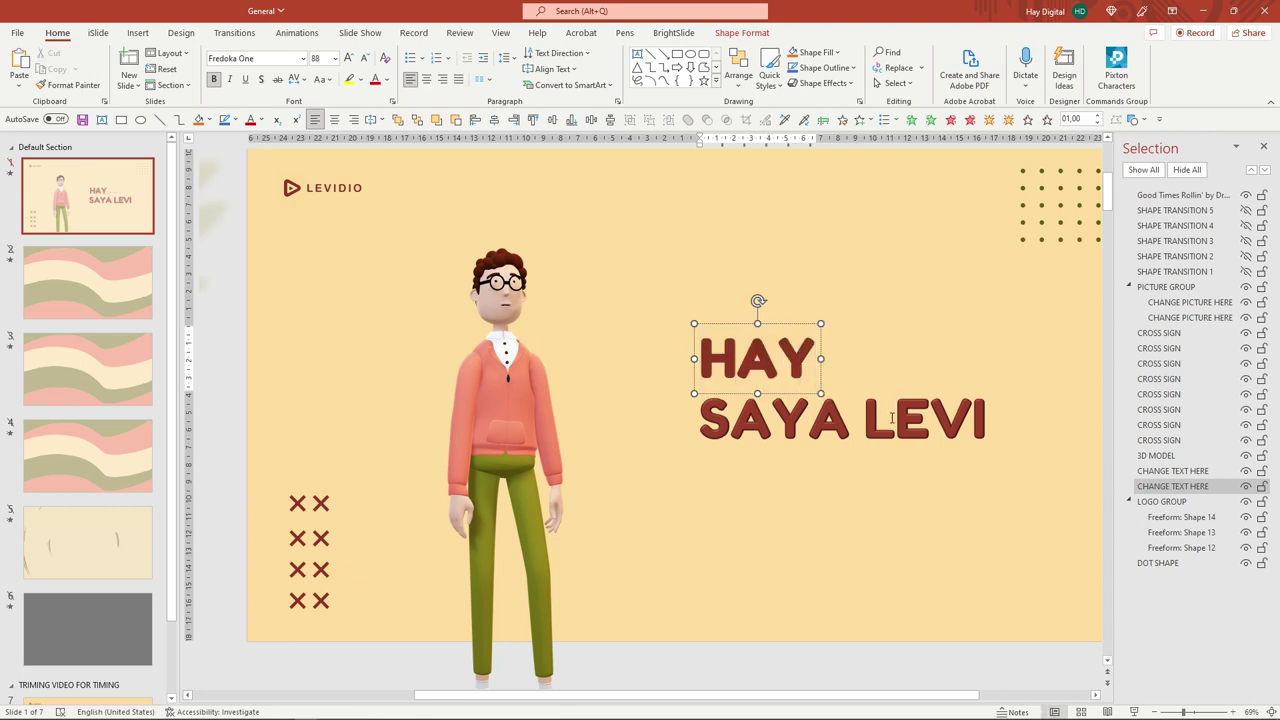
- Replace the character's name at the end of the second greeting line
{"action": "left_click", "coordinate": [891, 418]}
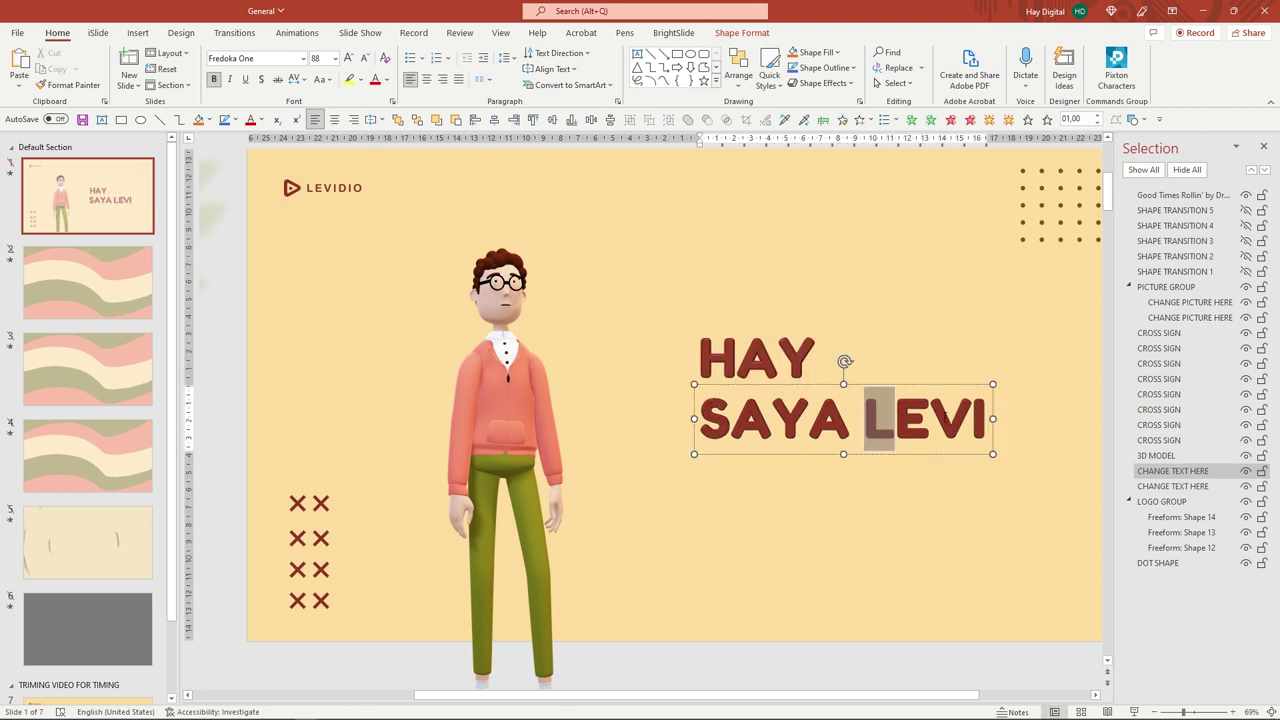
{"action": "left_click_drag", "start_coordinate": [946, 418], "coordinate": [988, 420]}
{"action": "type", "text": "YOKO"}
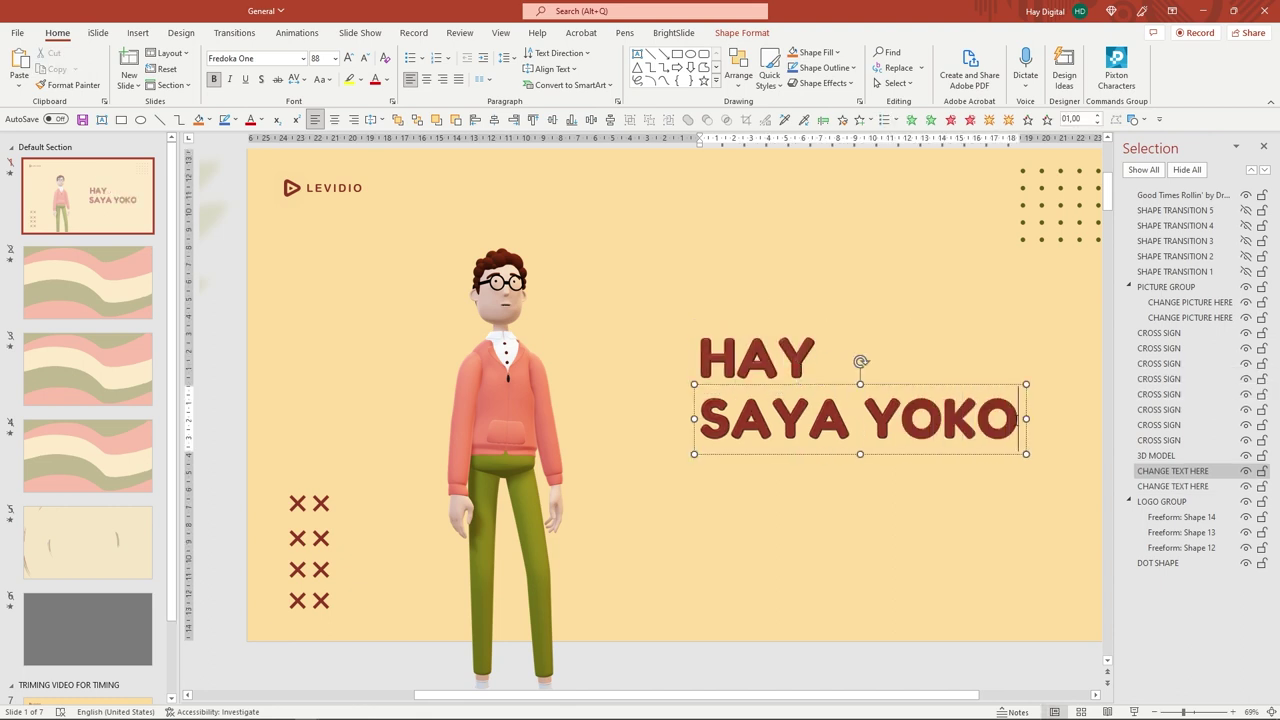
{"action": "left_click", "coordinate": [494, 402]}
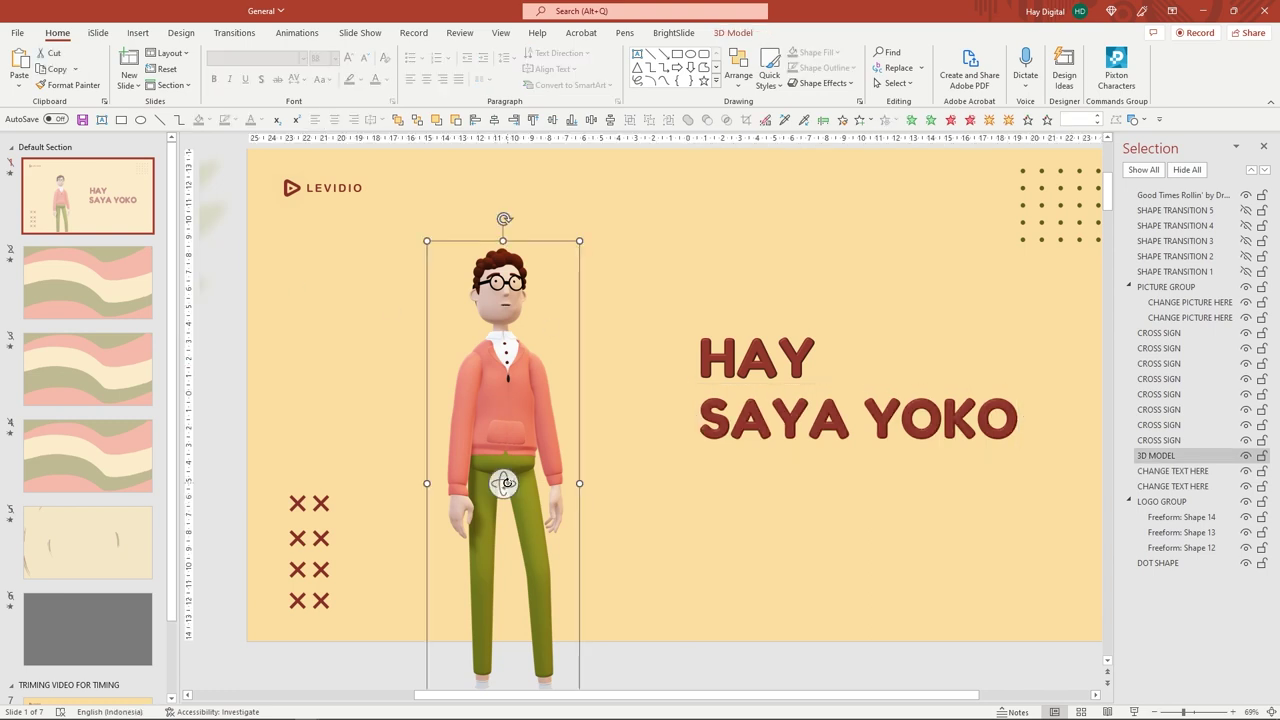
- Rotate the 3D character slightly toward the greeting text, then go to slide 2
{"action": "mouse_move", "coordinate": [504, 483]}
{"action": "left_mouse_down"}
{"action": "mouse_move", "coordinate": [204, 475]}
{"action": "mouse_move", "coordinate": [539, 485]}
{"action": "left_mouse_up"}
{"action": "left_click", "coordinate": [752, 270]}
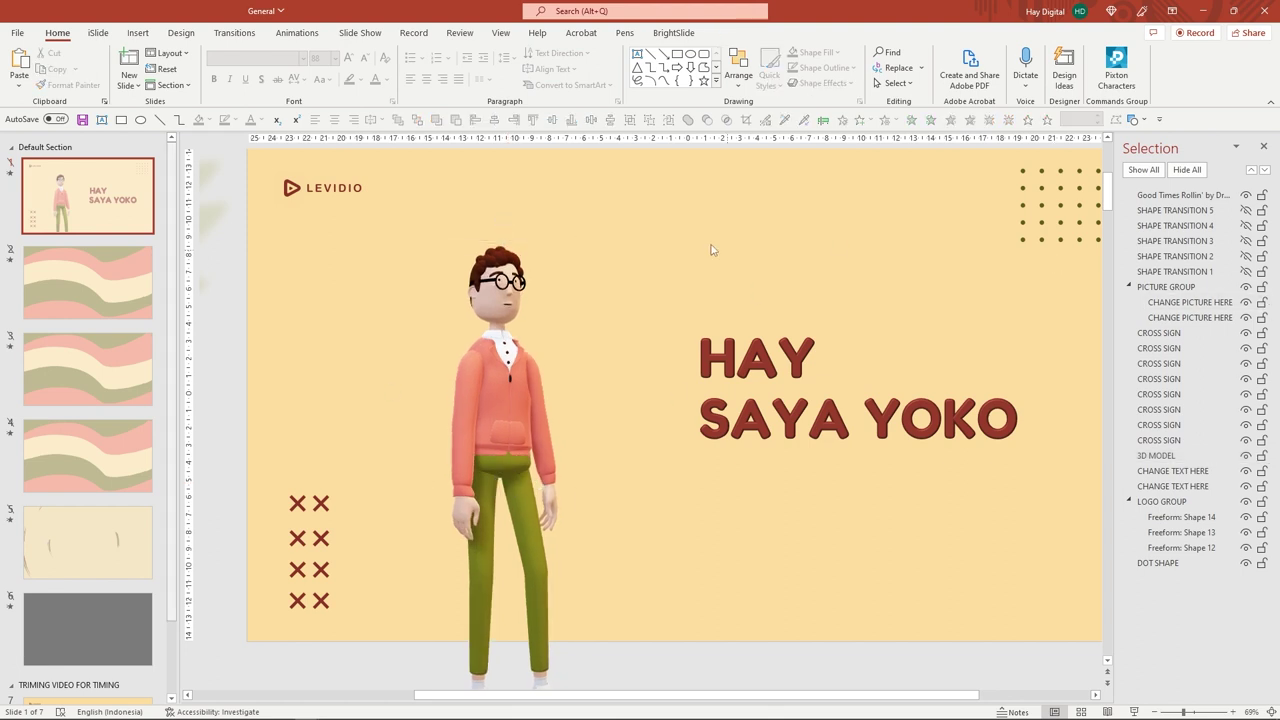
{"action": "left_click", "coordinate": [314, 186]}
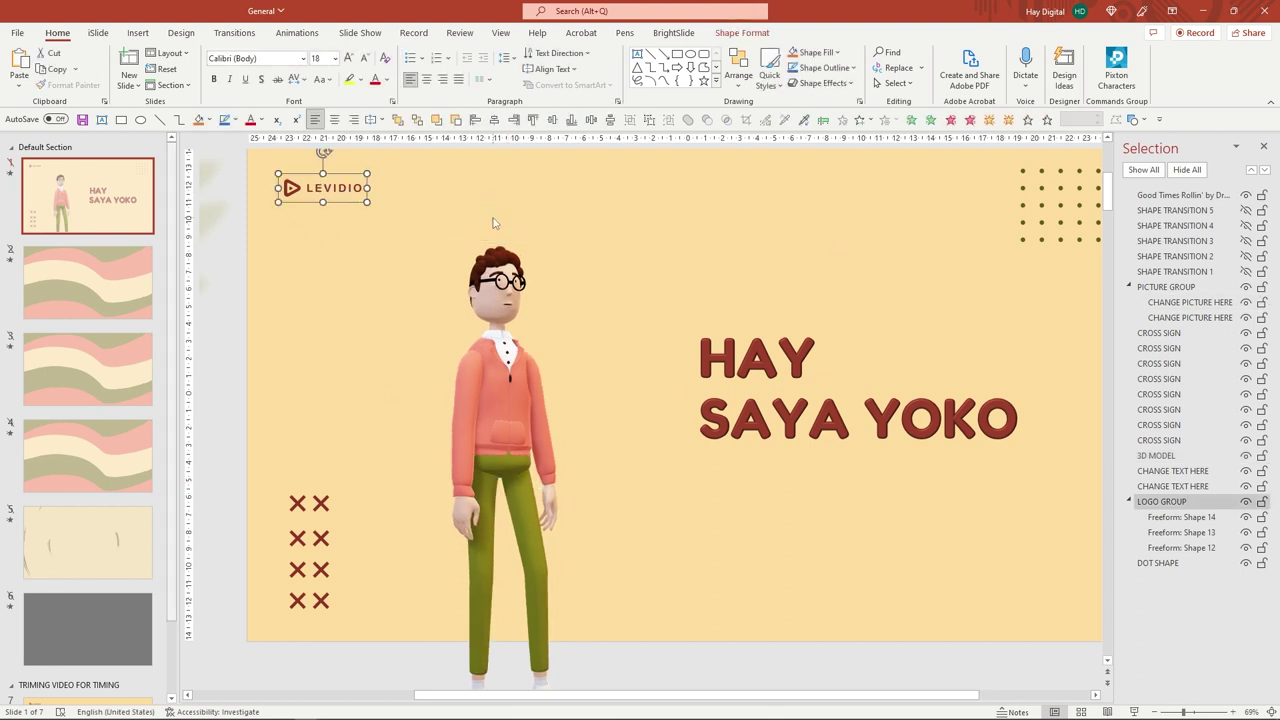
{"action": "left_click", "coordinate": [1075, 187]}
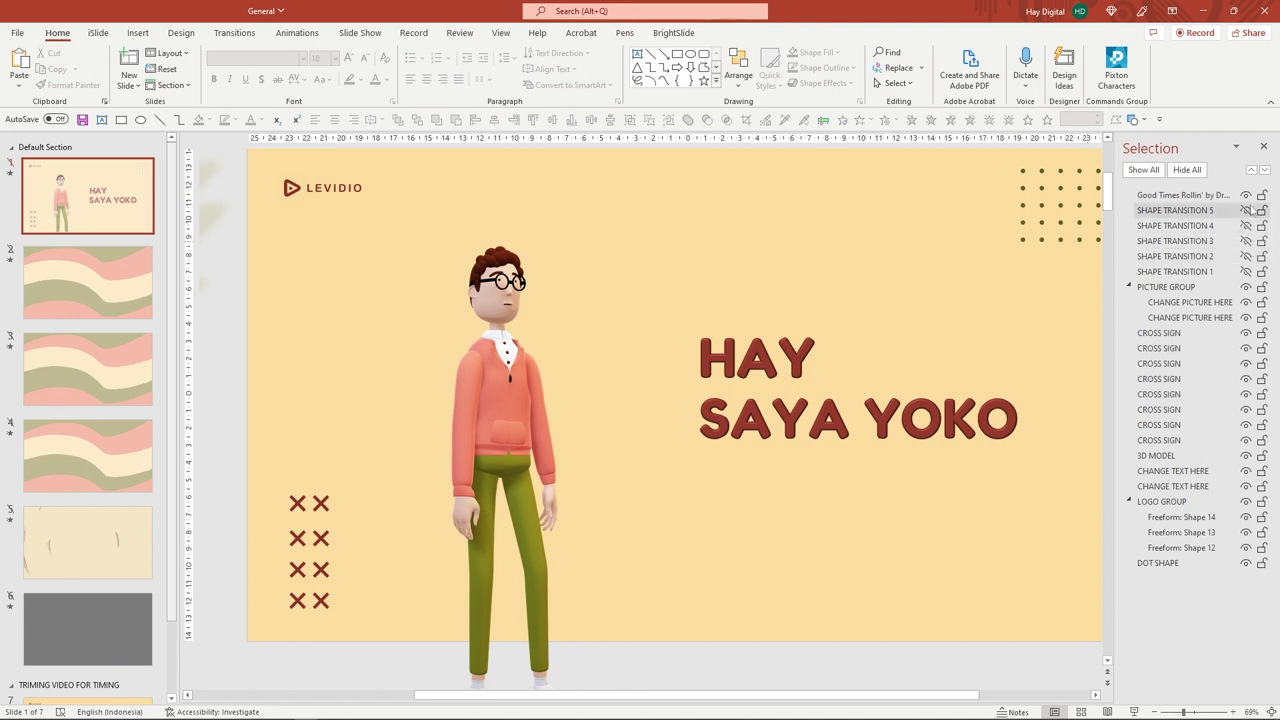
{"action": "left_click", "coordinate": [73, 299]}
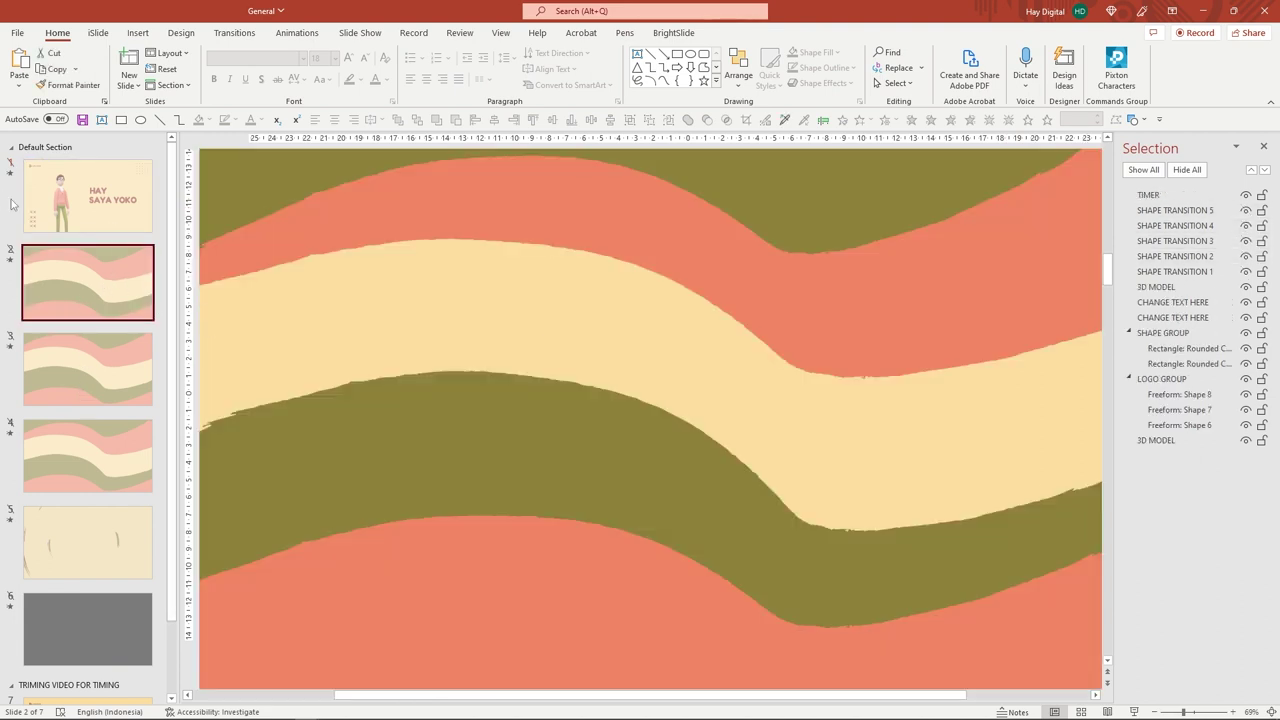
- Back on slide 1, make all five SHAPE TRANSITION wave bands visible again
{"action": "left_click", "coordinate": [112, 199]}
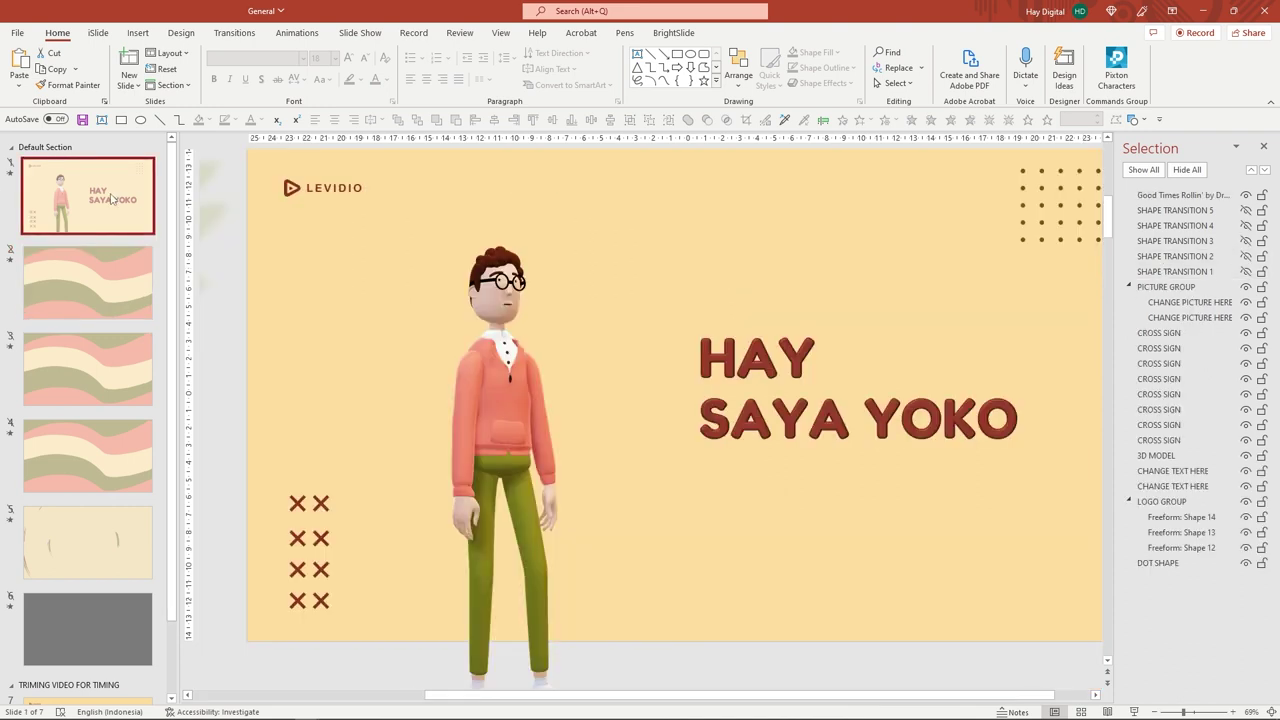
{"action": "left_click", "coordinate": [1246, 210]}
{"action": "left_click", "coordinate": [1246, 225]}
{"action": "left_click", "coordinate": [1246, 241]}
{"action": "left_click", "coordinate": [1246, 256]}
{"action": "left_click", "coordinate": [1246, 271]}
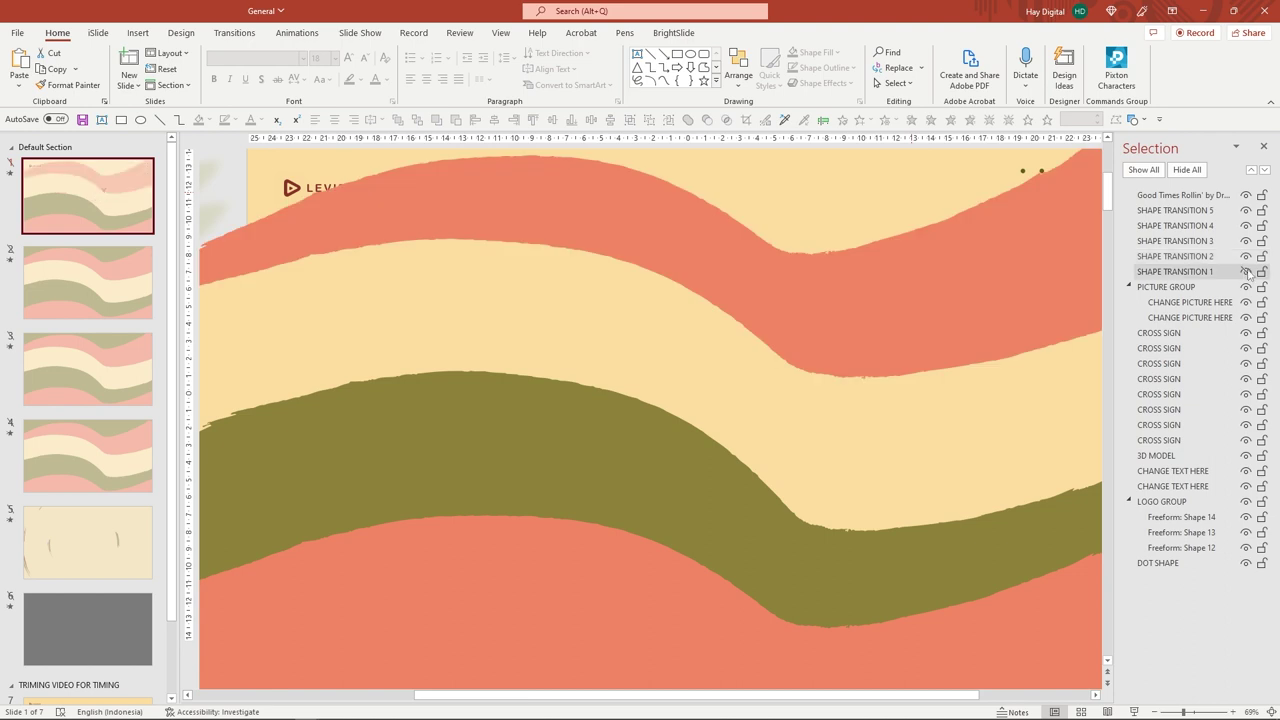
{"action": "left_click", "coordinate": [1246, 271]}
- Preview slide 1's animations and slide 2's transition, then open slide 3
{"action": "left_click", "coordinate": [10, 175]}
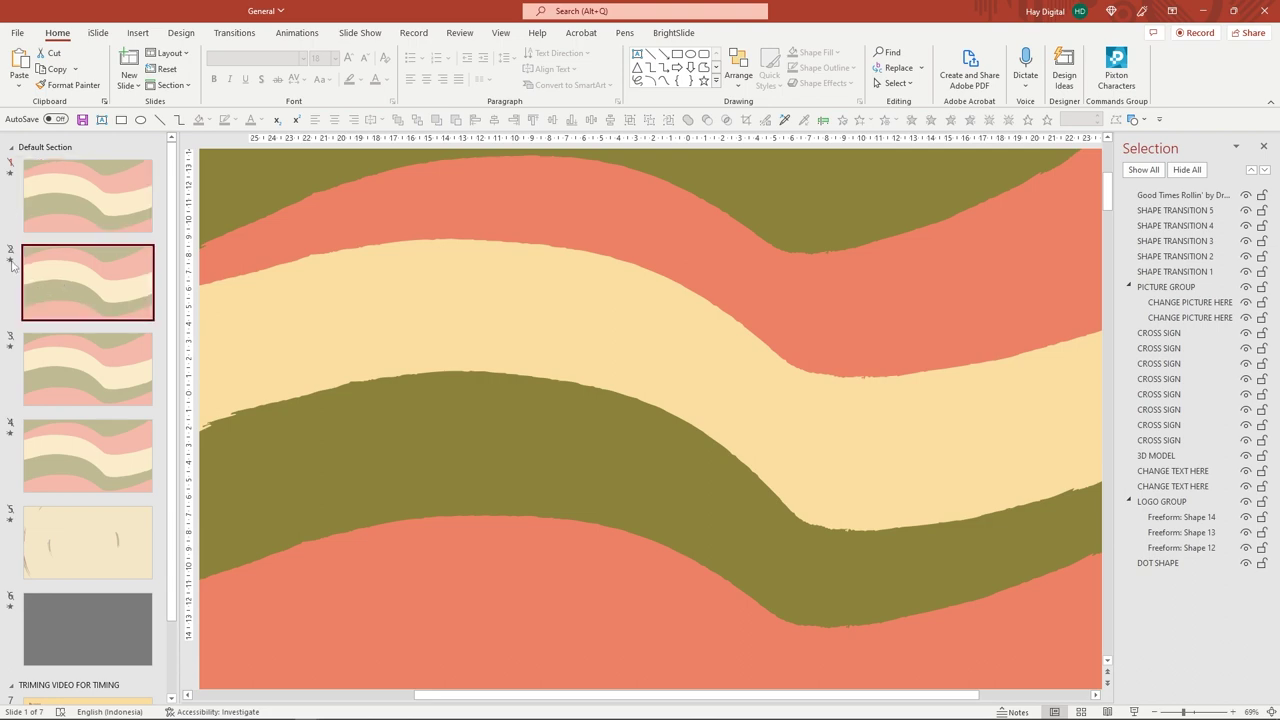
{"action": "left_click", "coordinate": [76, 282]}
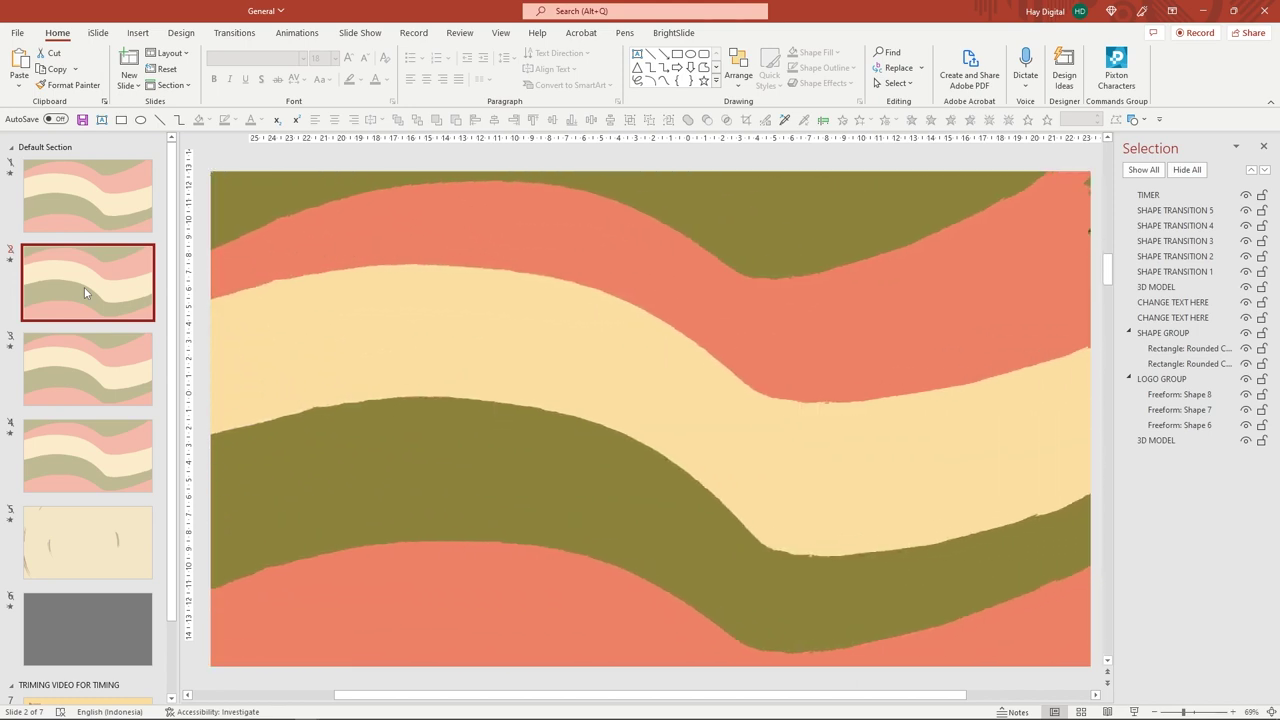
{"action": "left_click", "coordinate": [30, 362]}
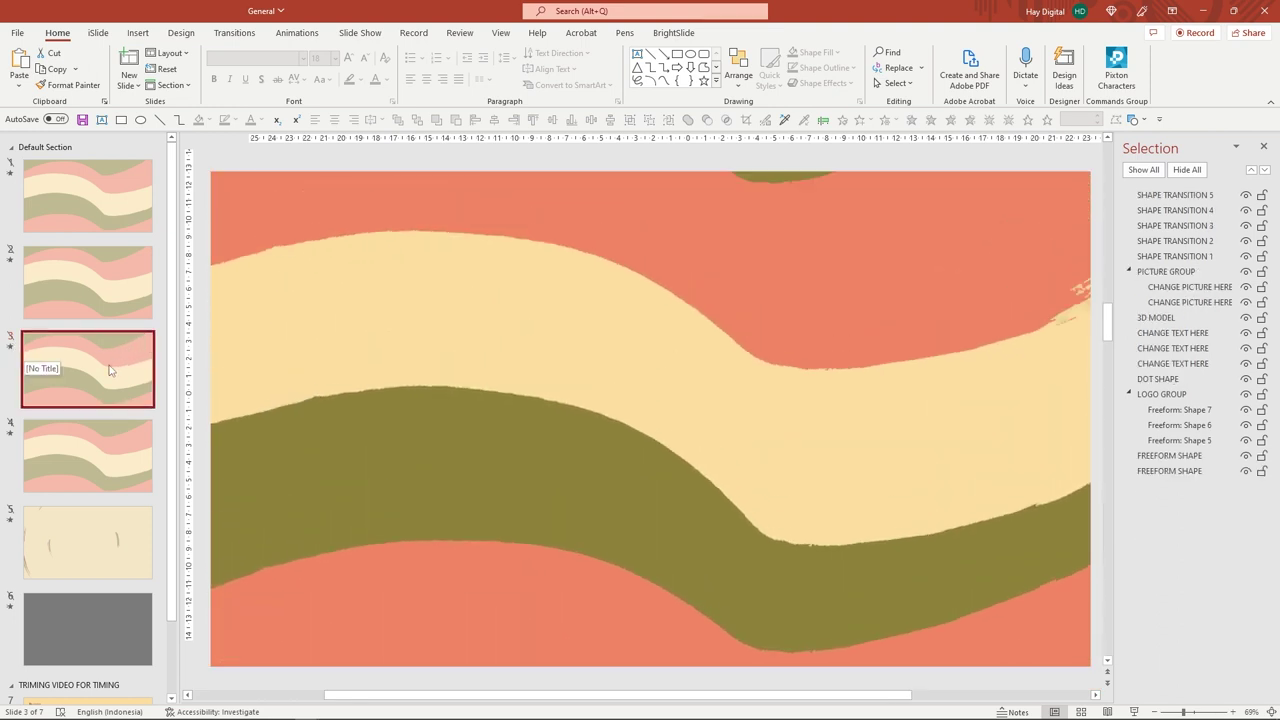
- Hide the five SHAPE TRANSITION covers, 5 through 1, on slide 3
{"action": "left_click", "coordinate": [1246, 195]}
{"action": "left_click", "coordinate": [1246, 210]}
{"action": "left_click", "coordinate": [1246, 225]}
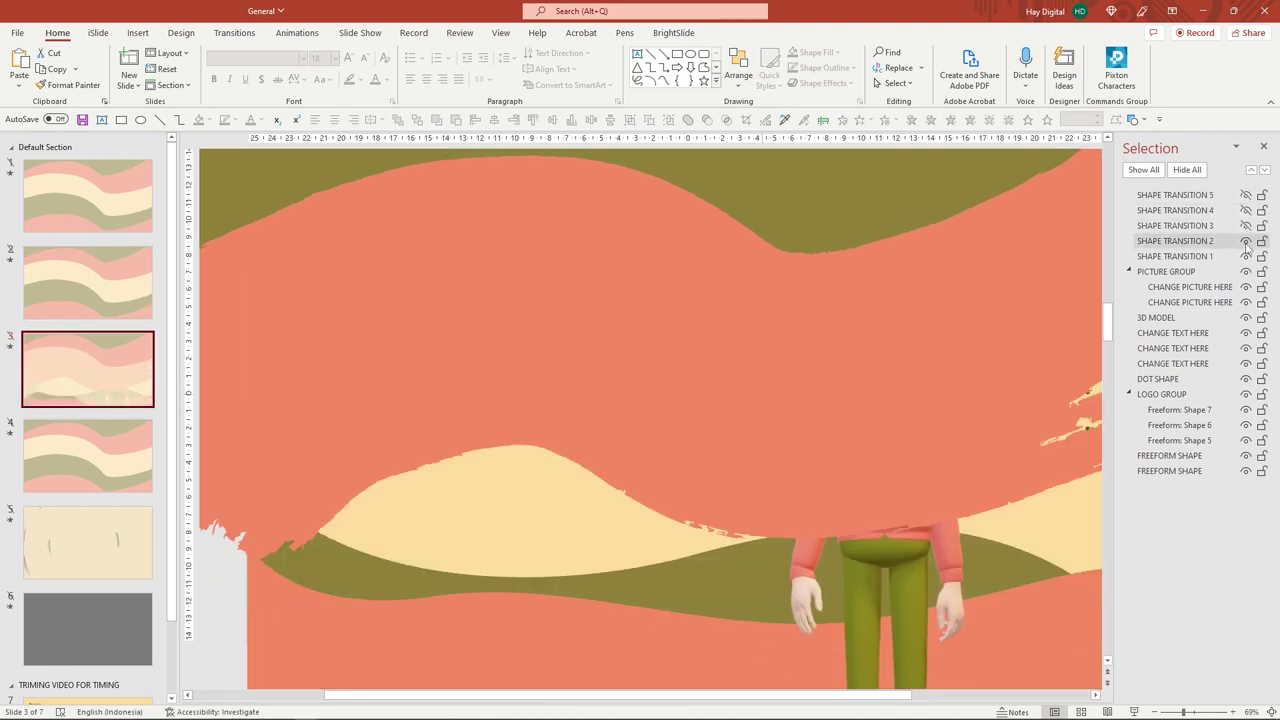
{"action": "left_click", "coordinate": [1246, 241]}
{"action": "left_click", "coordinate": [1246, 256]}
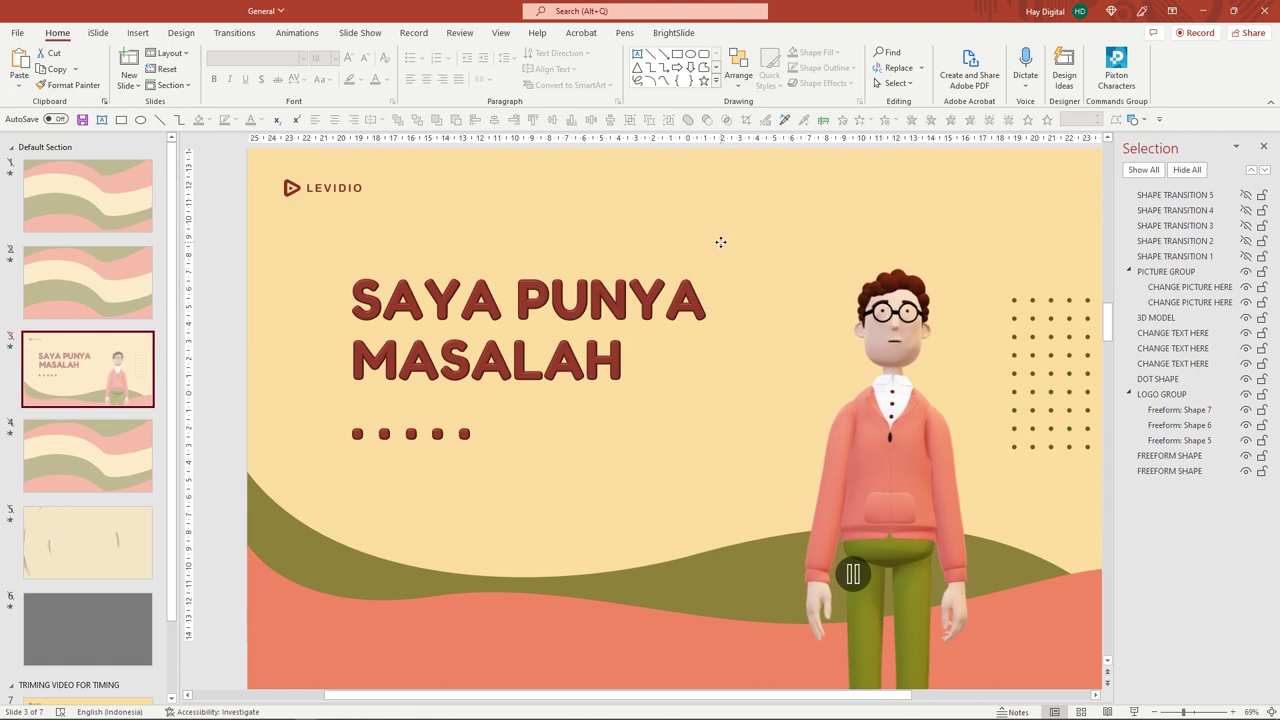
- Stagger the title by moving SAYA PUNYA up-right and MASALAH up-left
{"action": "left_click", "coordinate": [720, 242]}
{"action": "left_click", "coordinate": [460, 300]}
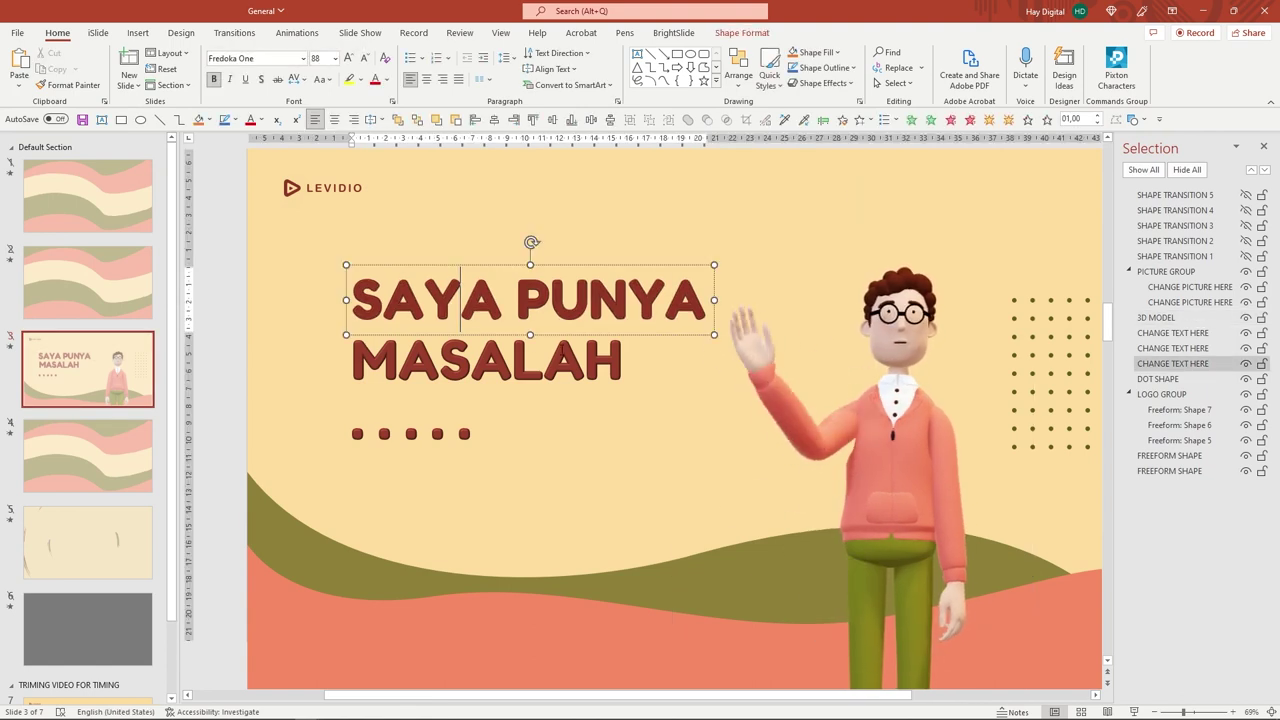
{"action": "left_click", "coordinate": [421, 398]}
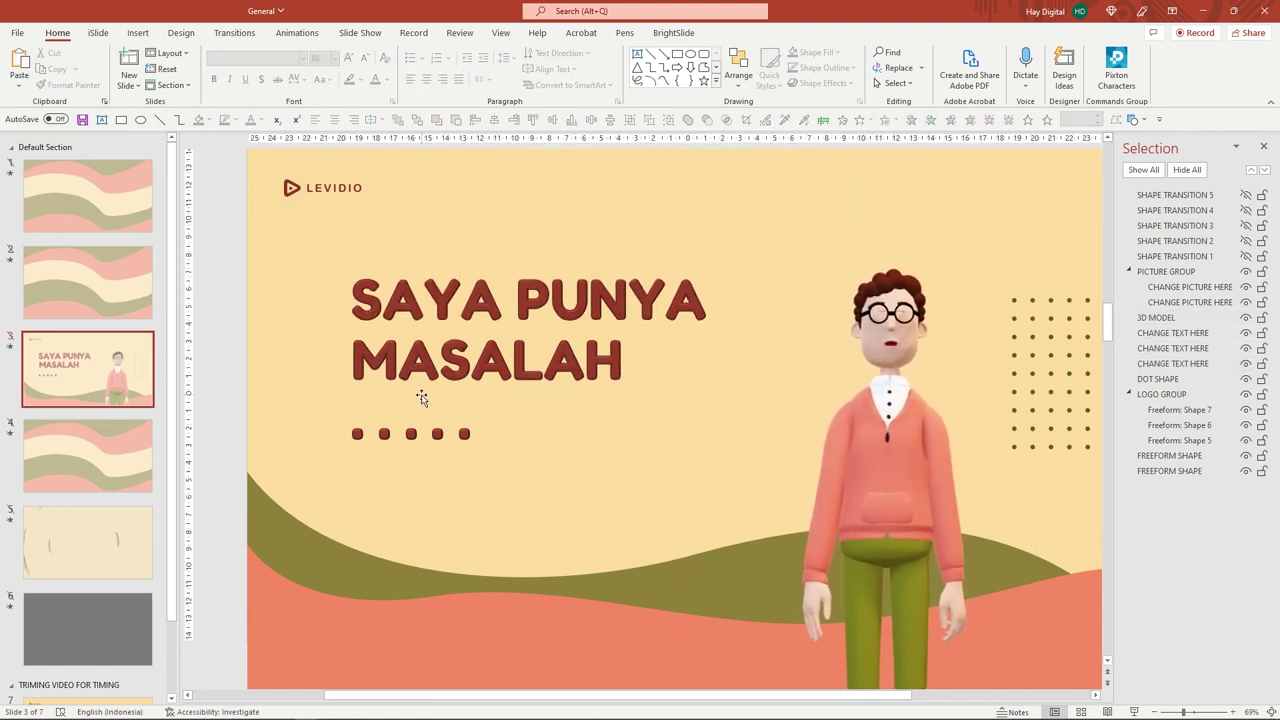
{"action": "left_click", "coordinate": [491, 291]}
{"action": "left_click", "coordinate": [500, 300]}
{"action": "left_click_drag", "start_coordinate": [508, 330], "coordinate": [585, 293]}
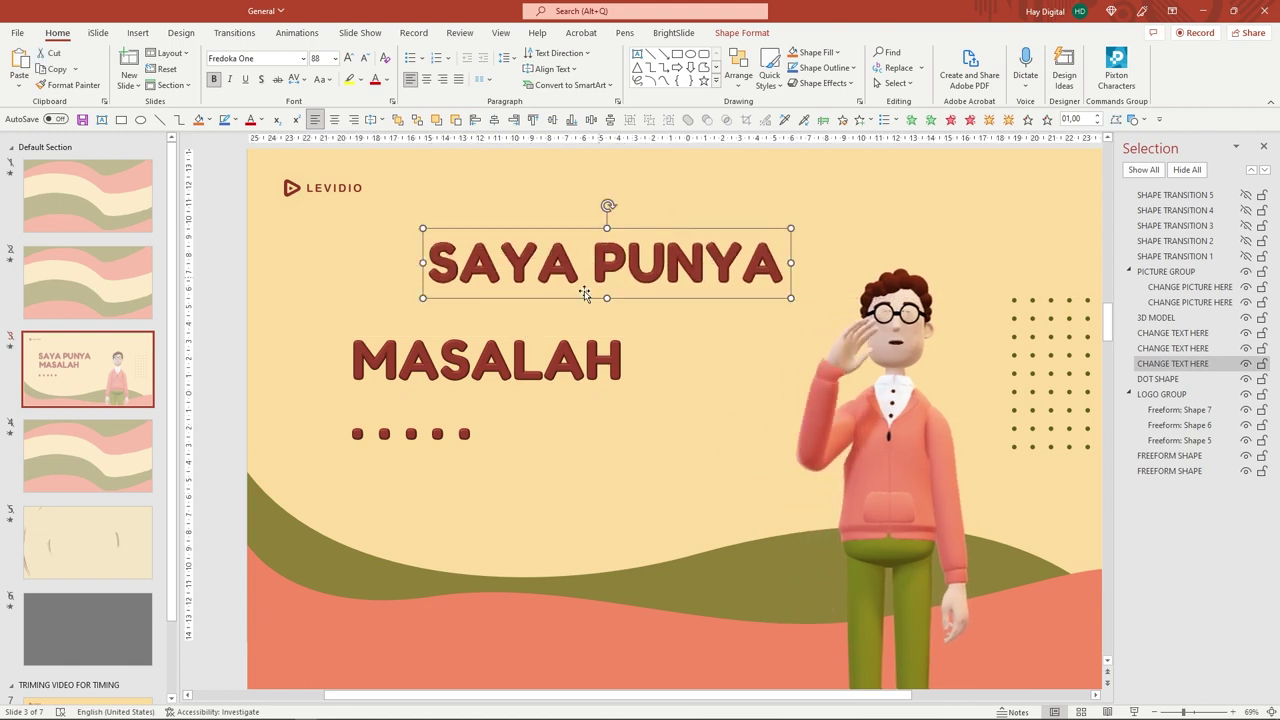
{"action": "left_click", "coordinate": [551, 337]}
{"action": "left_click_drag", "start_coordinate": [551, 337], "coordinate": [510, 309]}
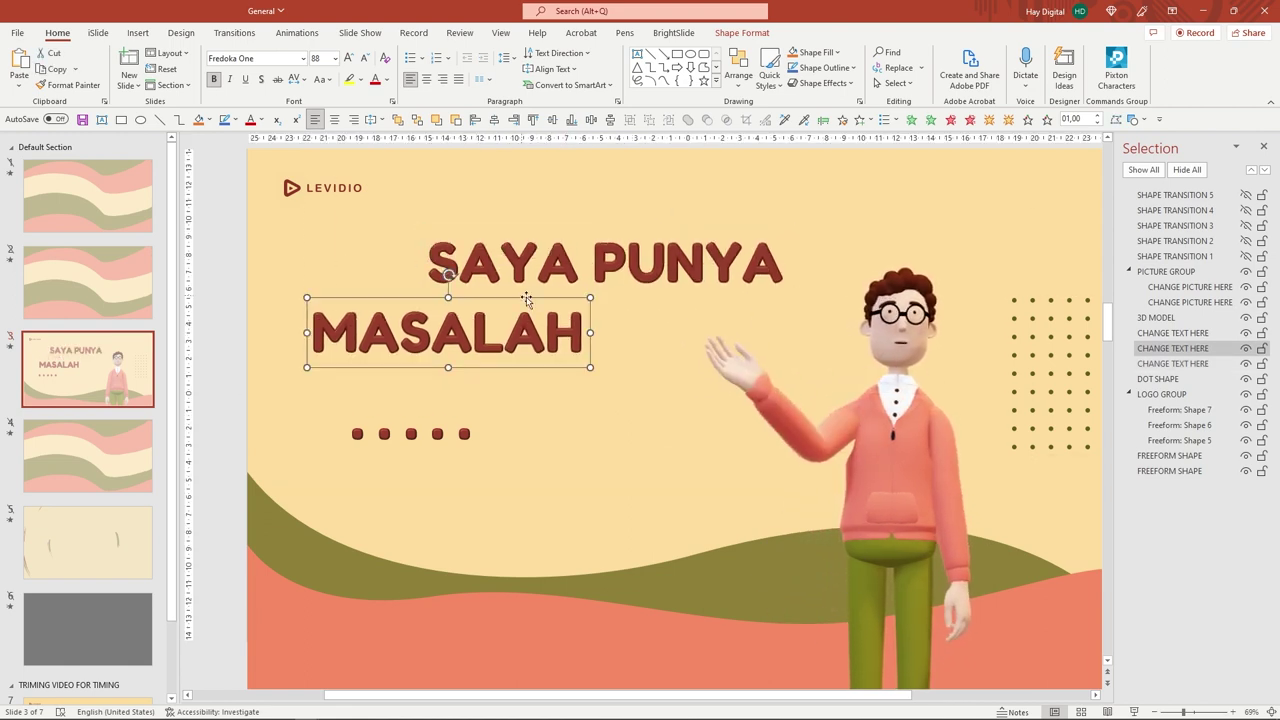
{"action": "left_click", "coordinate": [907, 382]}
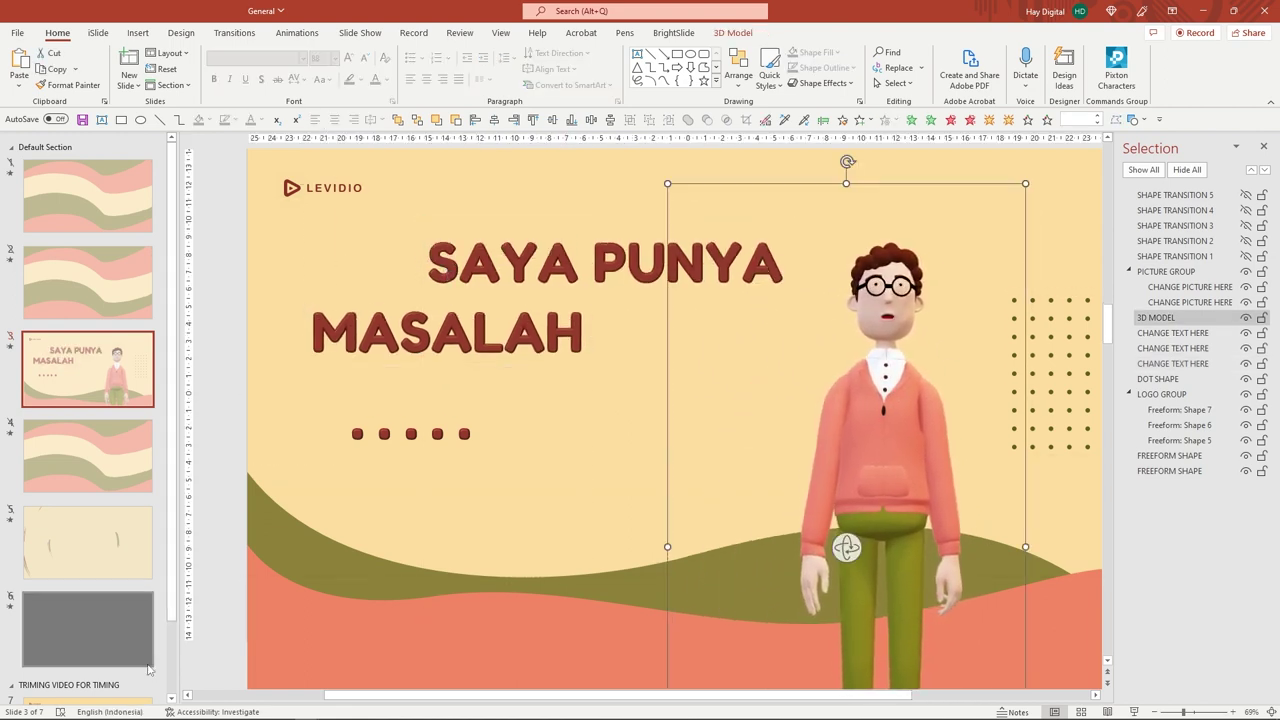
{"action": "mouse_move", "coordinate": [144, 712]}
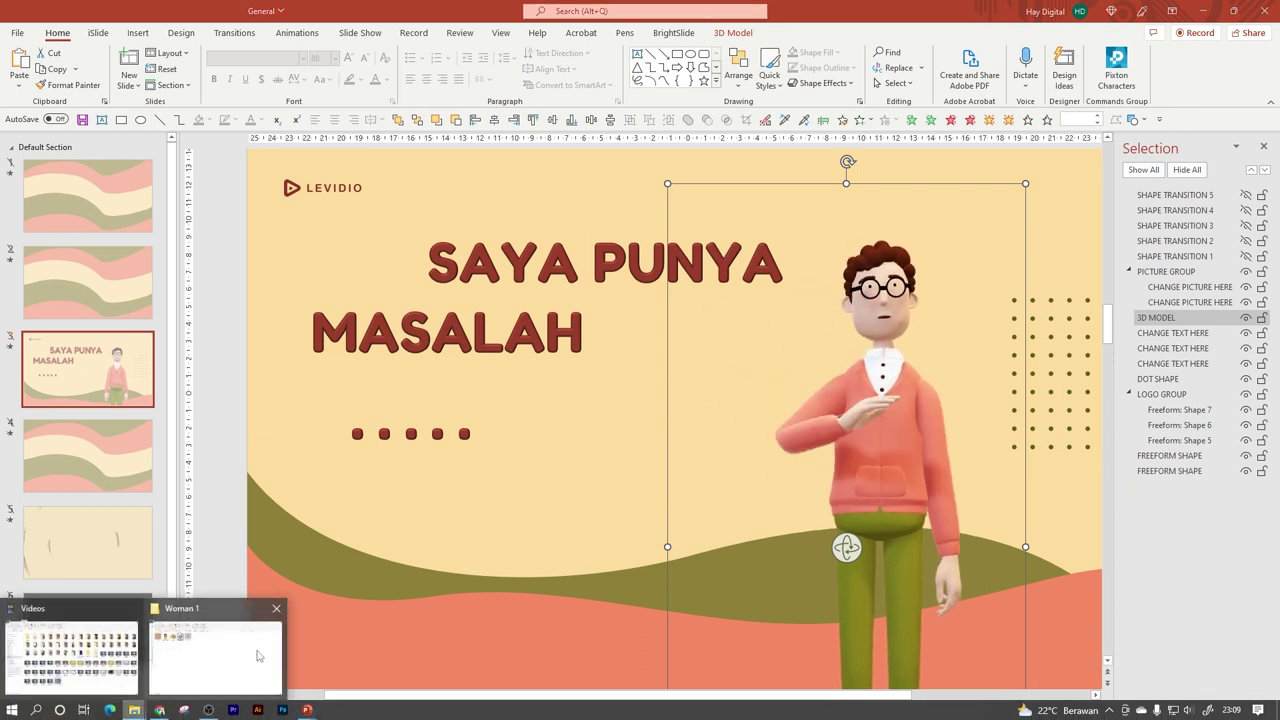
- Select the Woman 1 3D model file in its Explorer folder and return to the template presentation
{"action": "left_click", "coordinate": [257, 655]}
{"action": "left_click", "coordinate": [381, 176]}
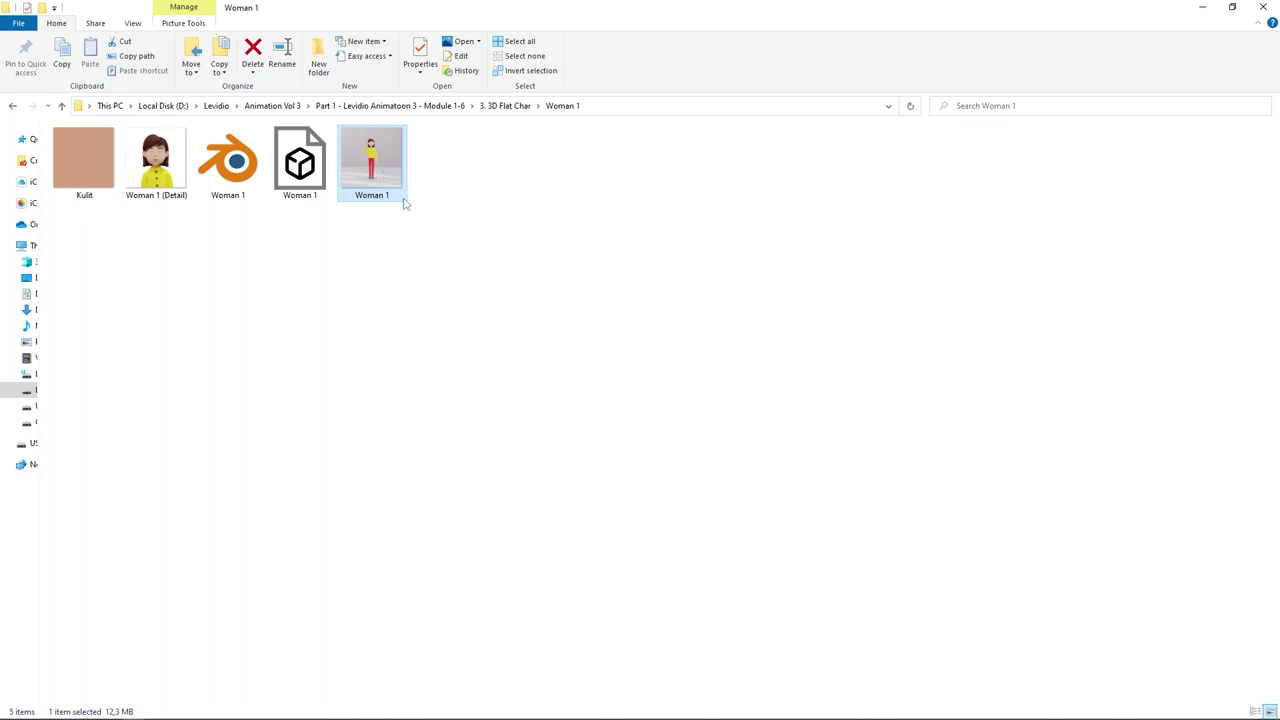
{"action": "left_click", "coordinate": [317, 193]}
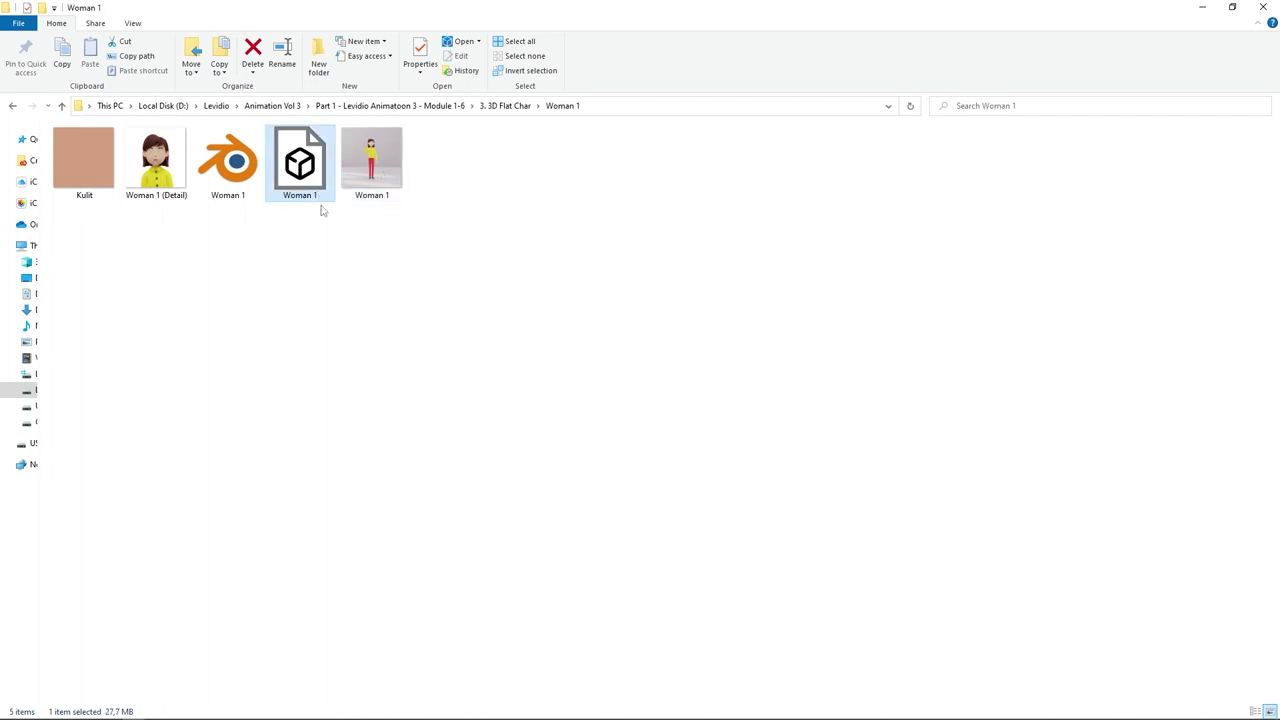
{"action": "mouse_move", "coordinate": [251, 712]}
{"action": "mouse_move", "coordinate": [307, 712]}
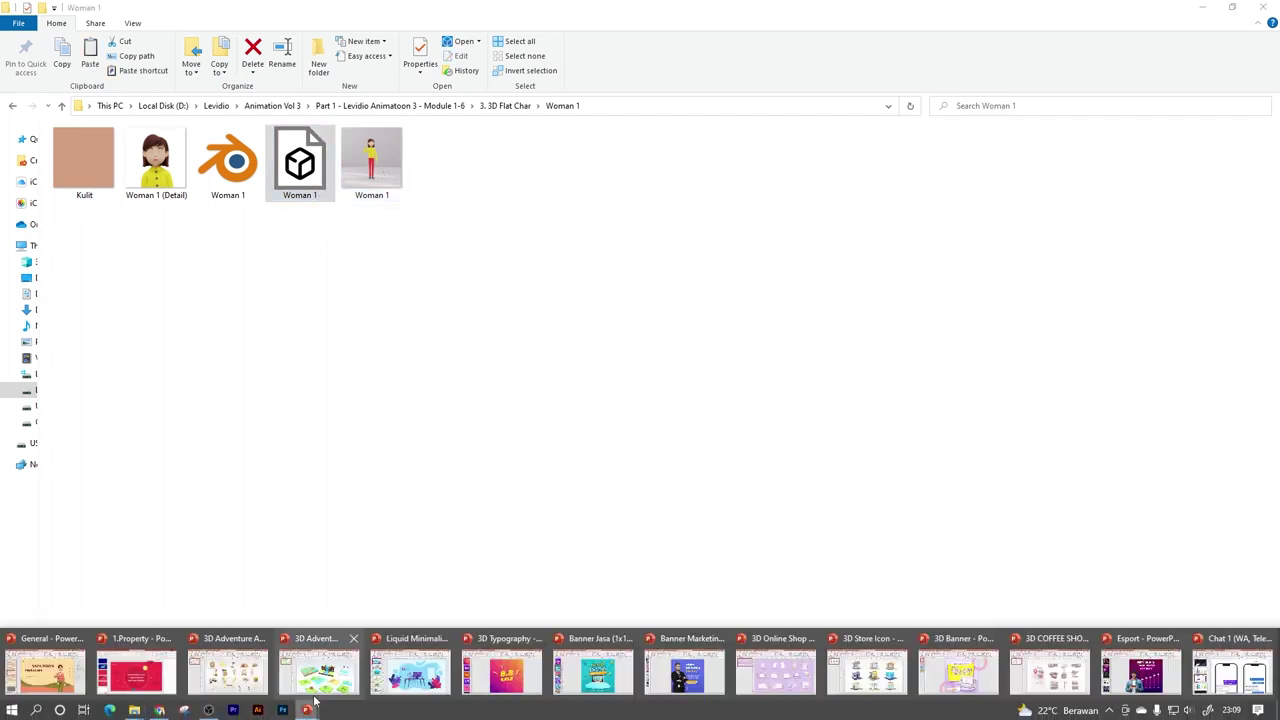
{"action": "left_click", "coordinate": [68, 680]}
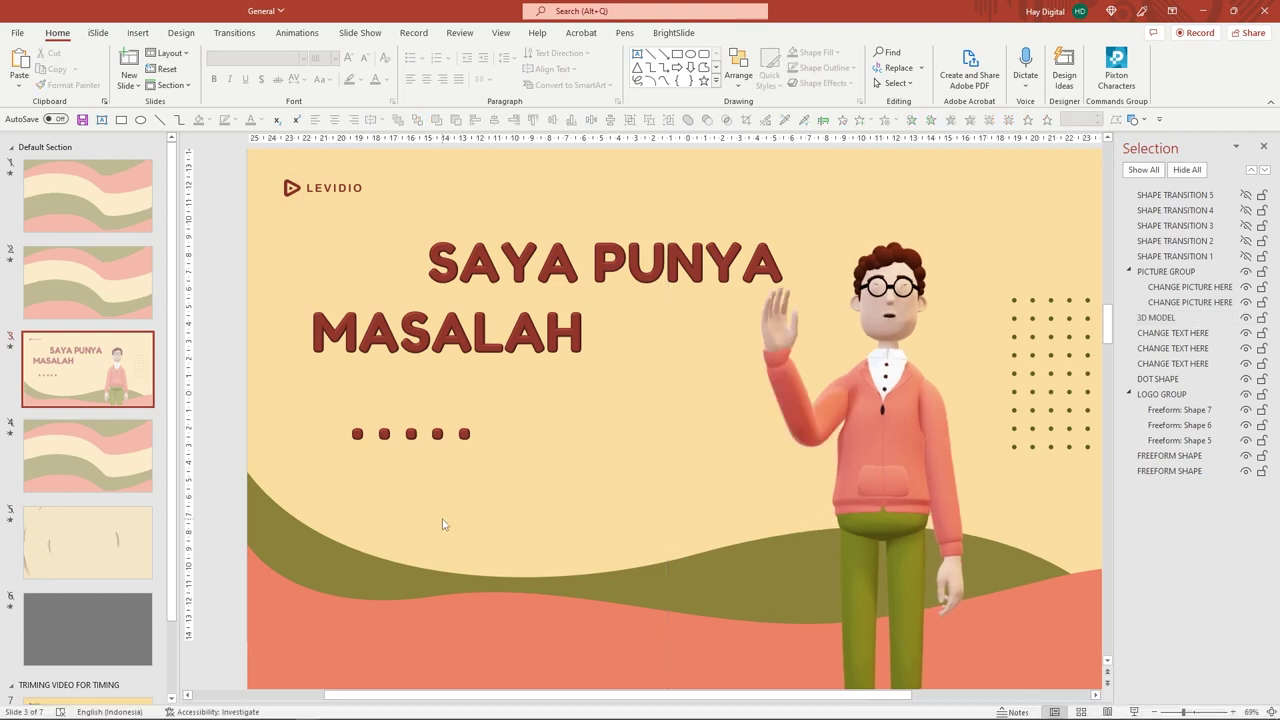
- Paste the Woman 1 3D model, enlarge it, place it beside the man, and turn it three-quarter
{"action": "key", "text": "ctrl+v"}
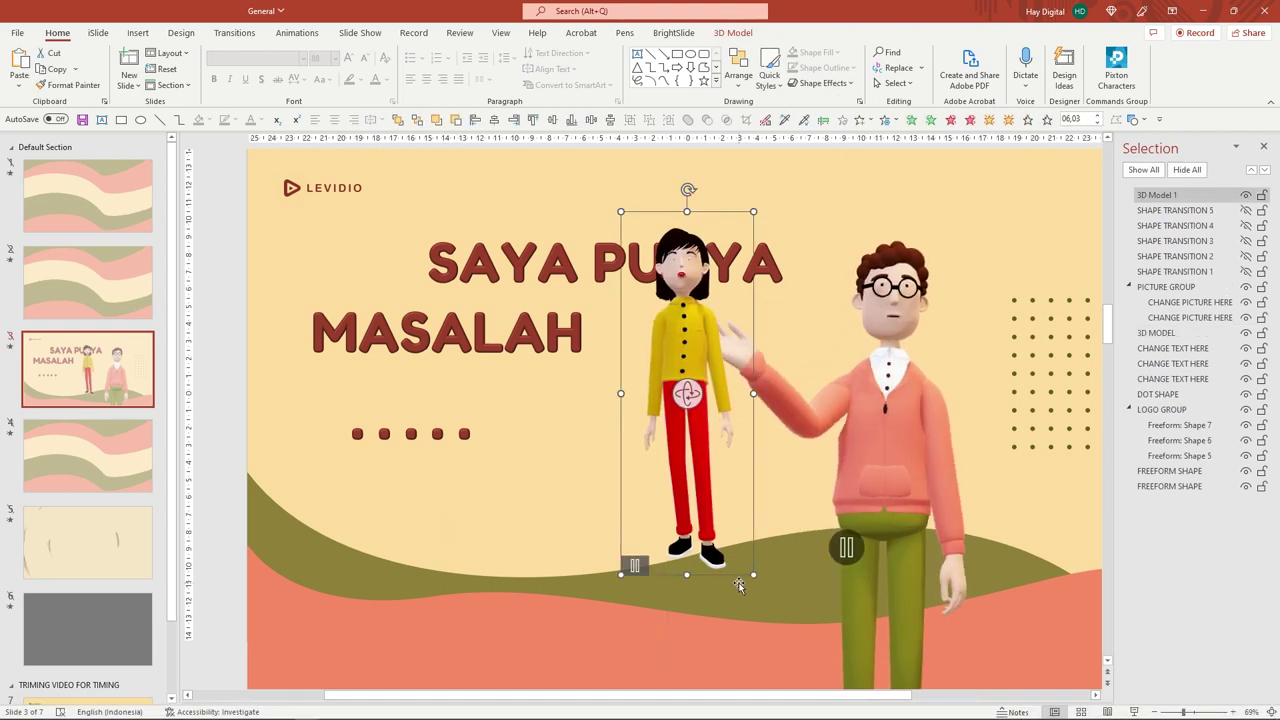
{"action": "left_click_drag", "start_coordinate": [753, 574], "coordinate": [830, 665]}
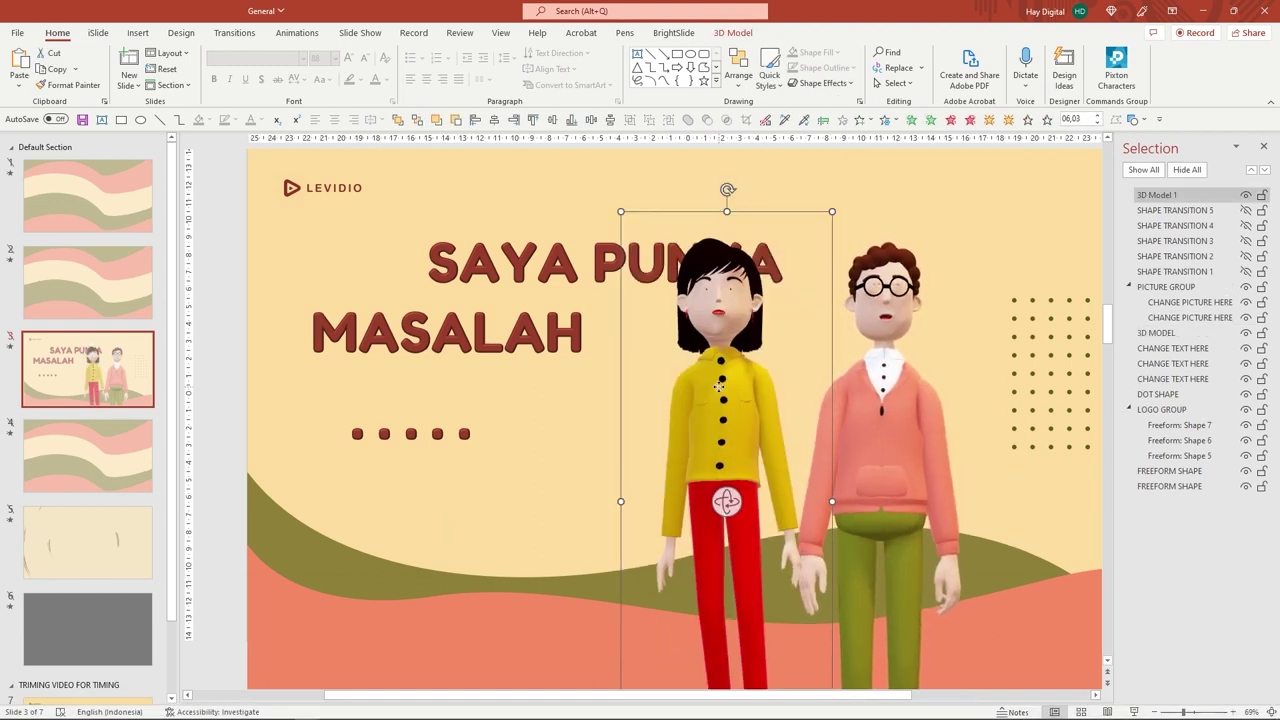
{"action": "left_click_drag", "start_coordinate": [716, 424], "coordinate": [666, 474]}
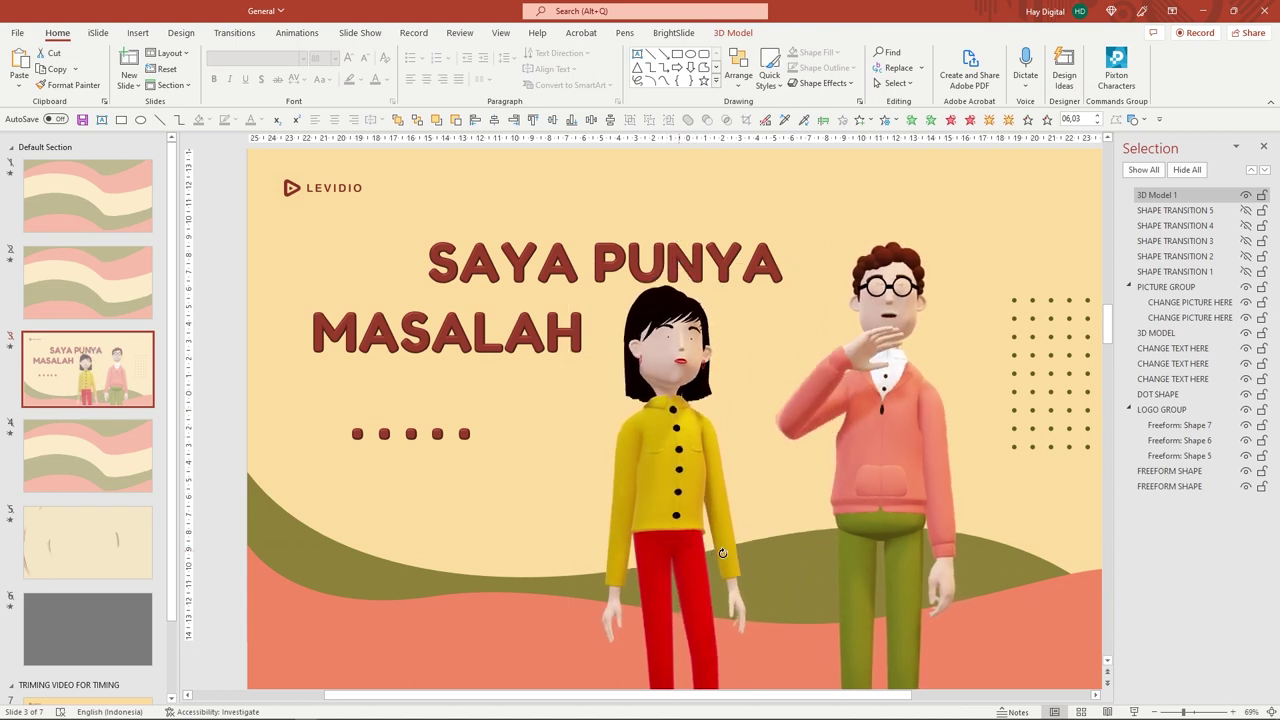
{"action": "mouse_move", "coordinate": [678, 550]}
{"action": "left_mouse_down"}
{"action": "mouse_move", "coordinate": [569, 570]}
{"action": "mouse_move", "coordinate": [656, 575]}
{"action": "left_mouse_up"}
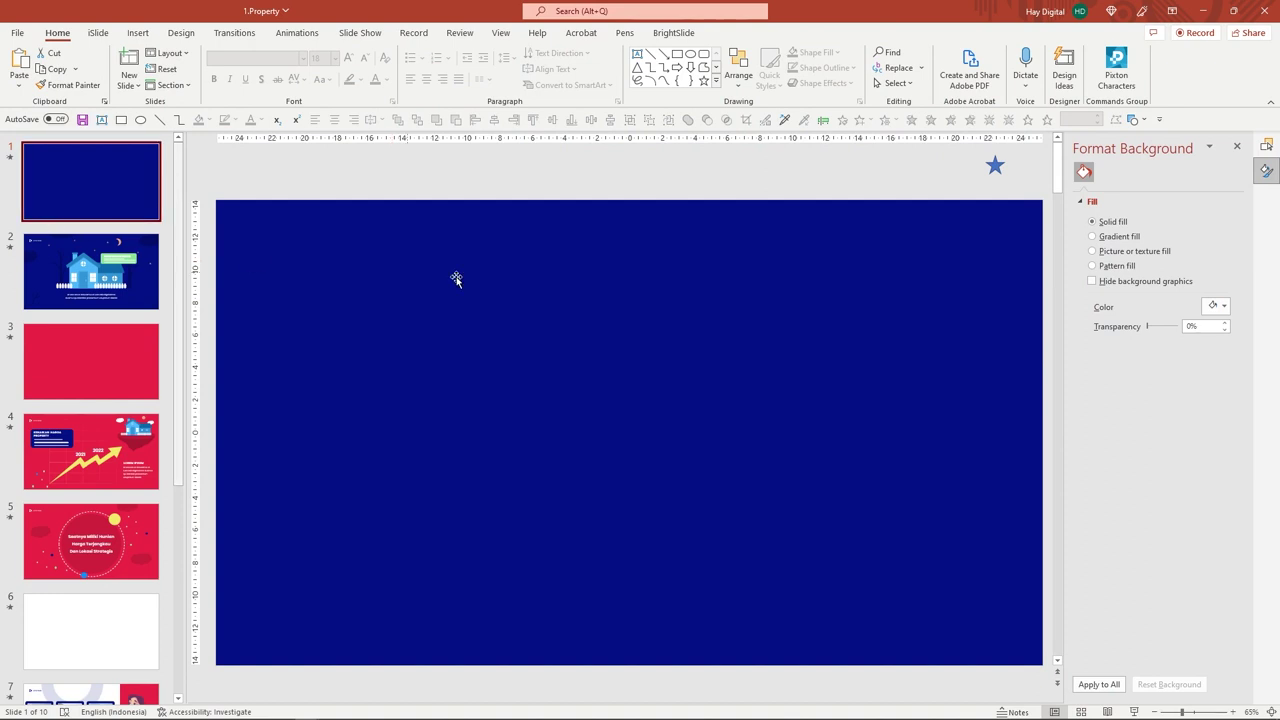
- Hide slide 1's TRANSITION cover in the Selection pane and reposition the man character
{"action": "left_click", "coordinate": [1266, 145]}
{"action": "left_click", "coordinate": [1208, 195]}
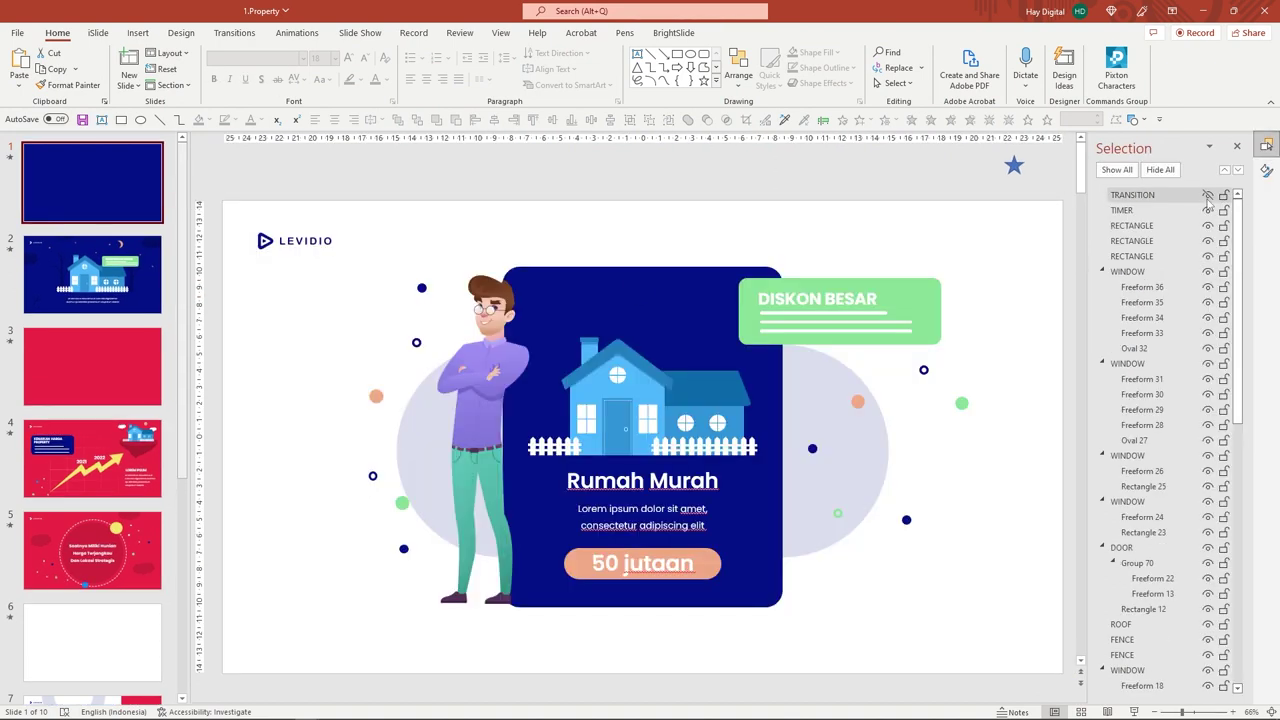
{"action": "left_click", "coordinate": [471, 340]}
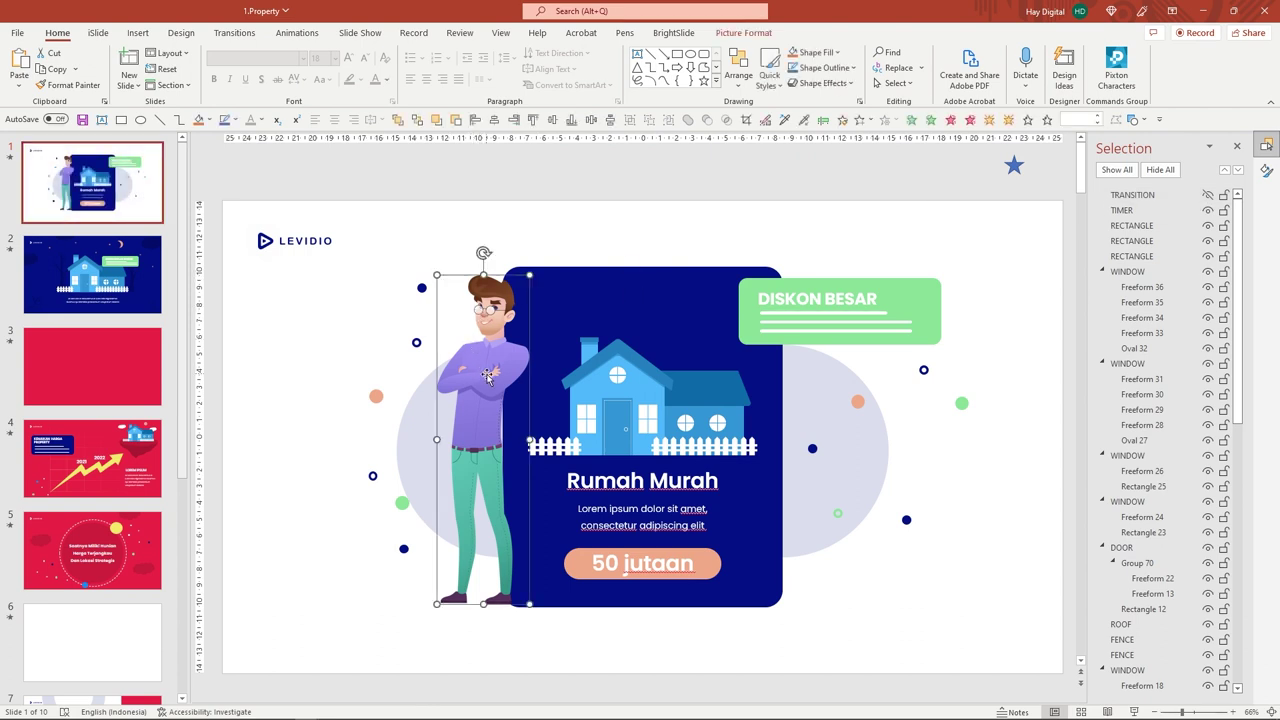
{"action": "left_click_drag", "start_coordinate": [484, 377], "coordinate": [490, 392]}
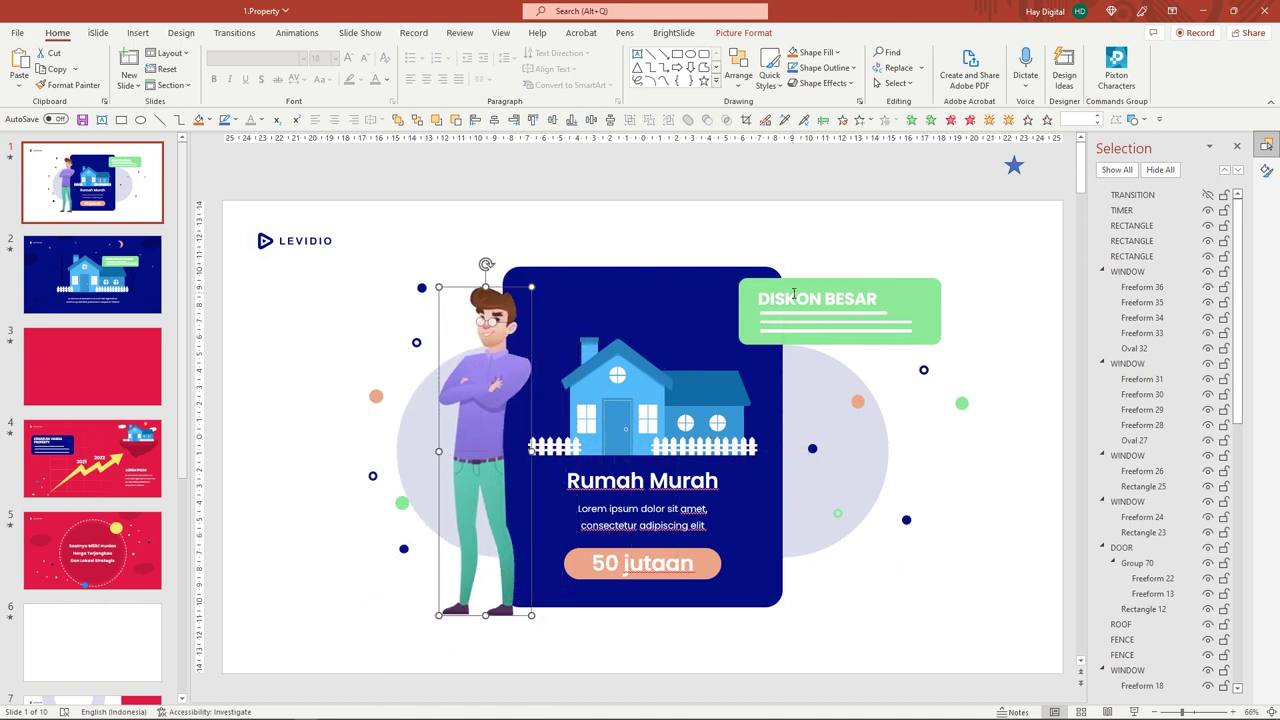
- Nudge the DISKON BESAR box right and down, restore the TRANSITION cover, and start the slide show
{"action": "mouse_move", "coordinate": [923, 297]}
{"action": "left_mouse_down"}
{"action": "mouse_move", "coordinate": [926, 323]}
{"action": "mouse_move", "coordinate": [914, 306]}
{"action": "left_mouse_up"}
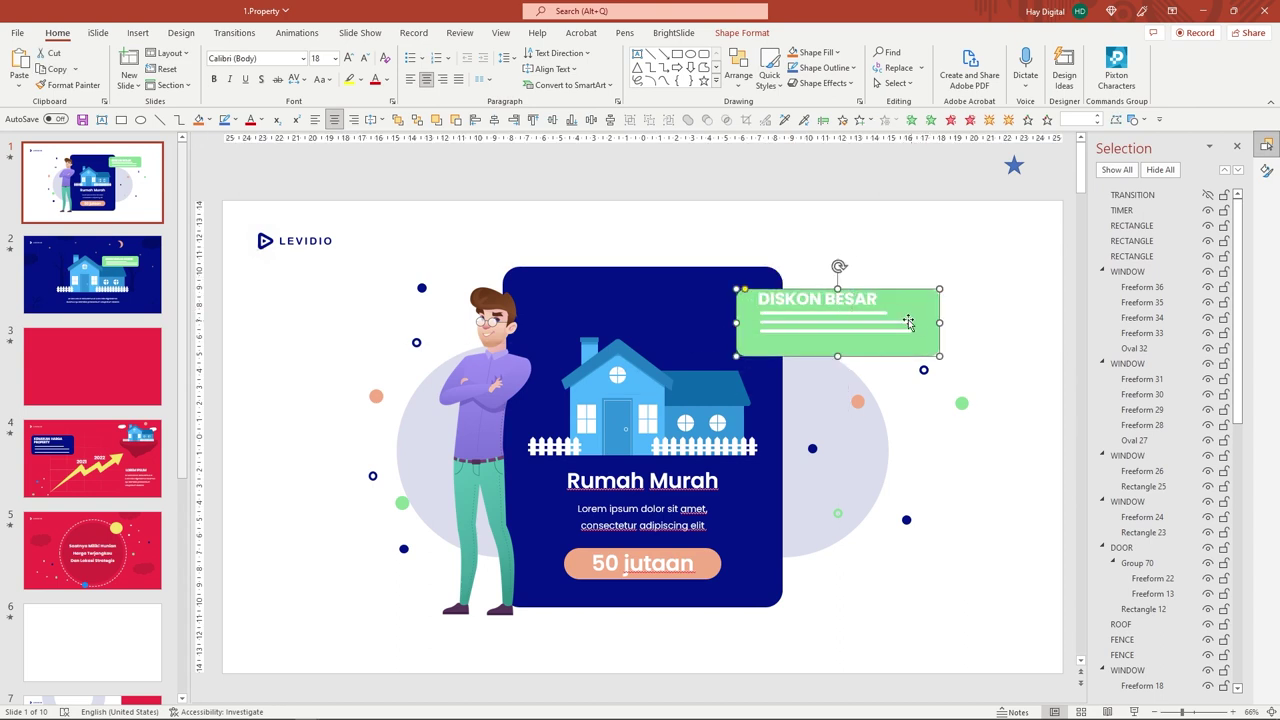
{"action": "left_click", "coordinate": [1208, 195]}
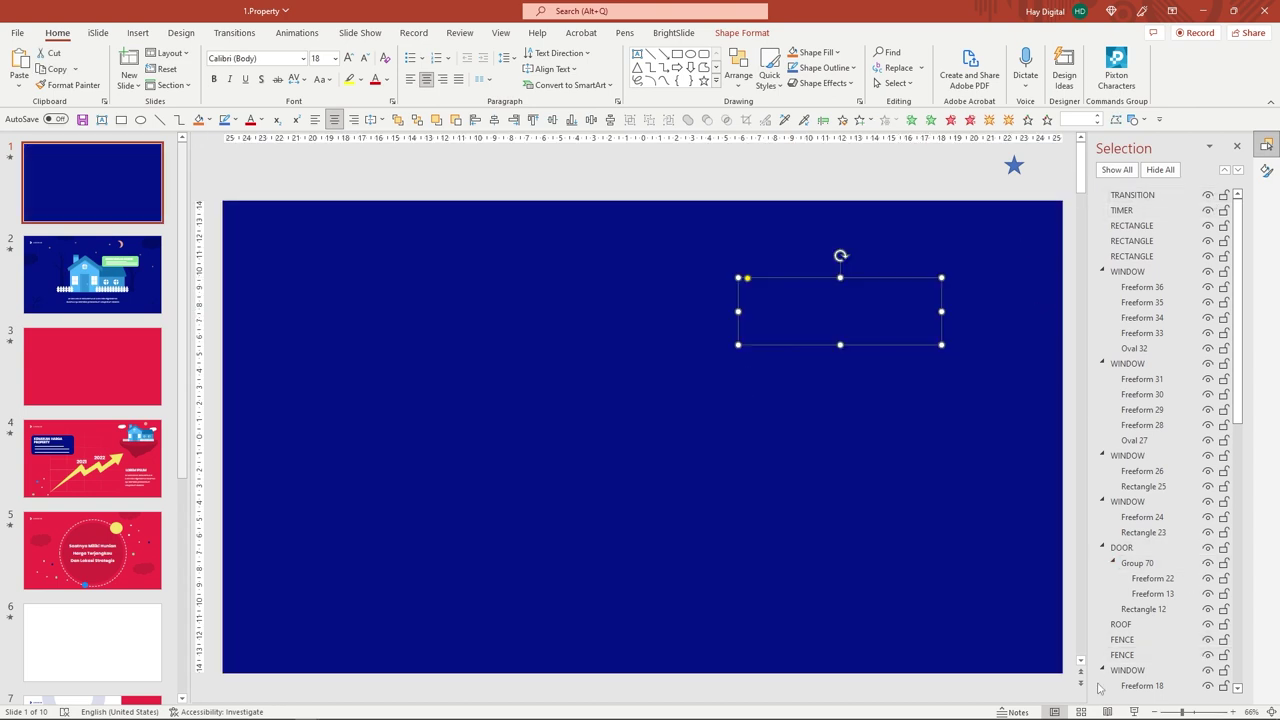
{"action": "left_click", "coordinate": [1133, 712]}
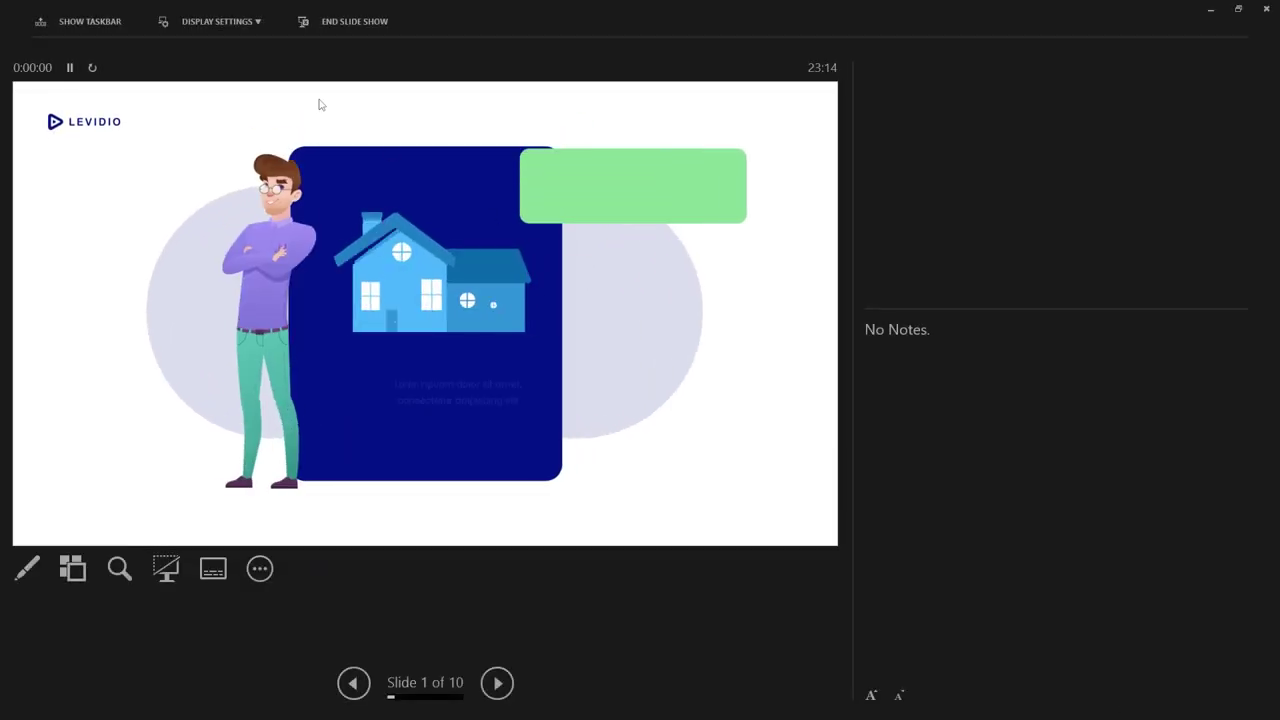
- Swap to the full-screen show, advance through to slide 5, then end it with Esc
{"action": "left_click", "coordinate": [218, 24]}
{"action": "left_click", "coordinate": [222, 52]}
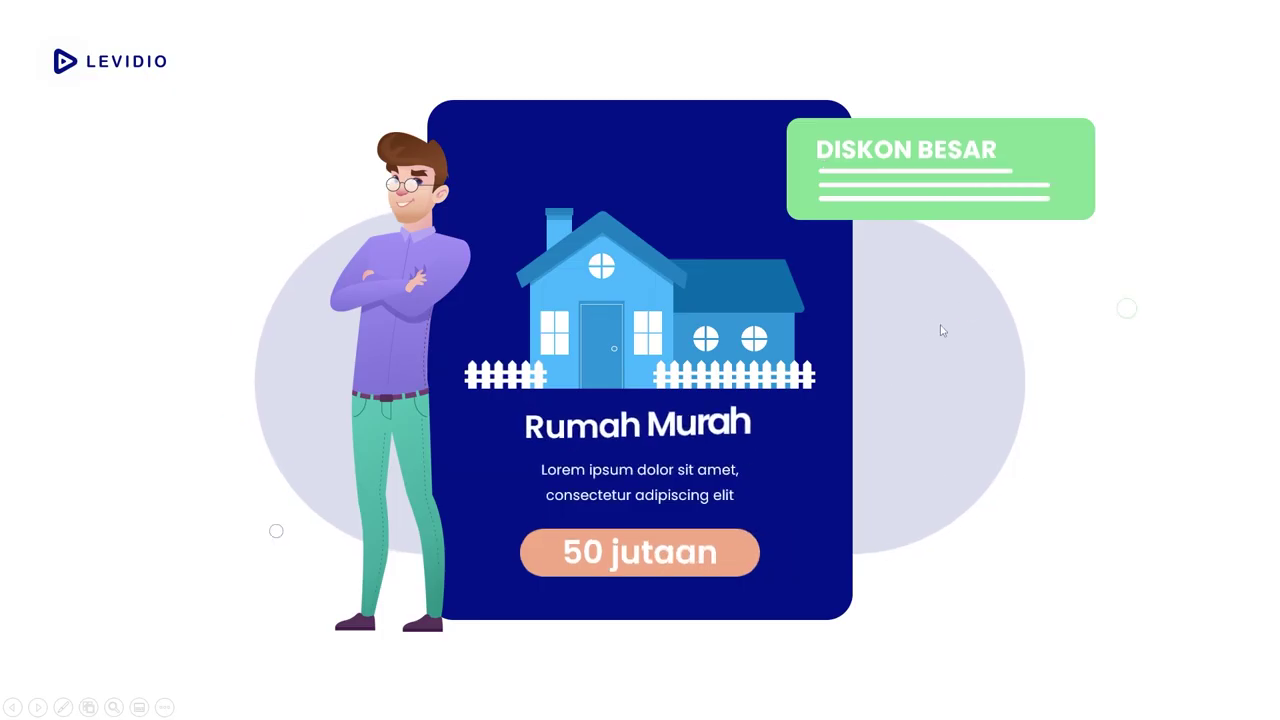
{"action": "left_click", "coordinate": [1066, 400]}
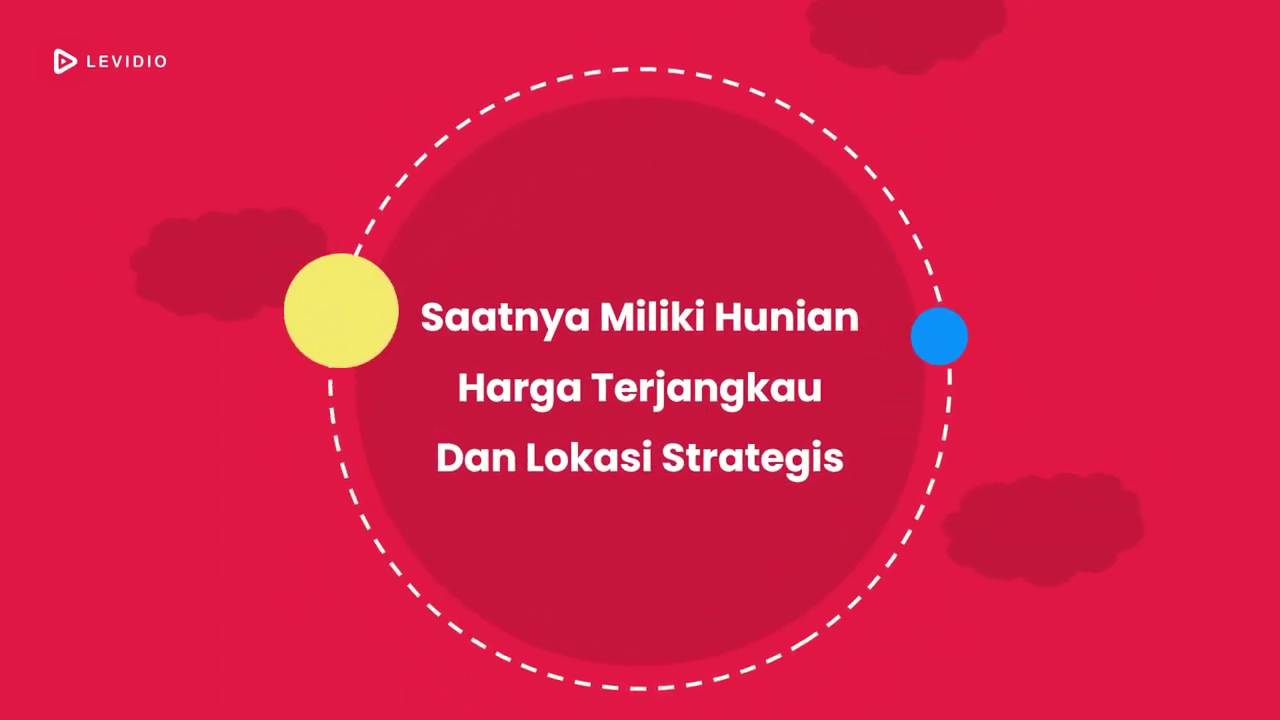
{"action": "key", "text": "Escape"}
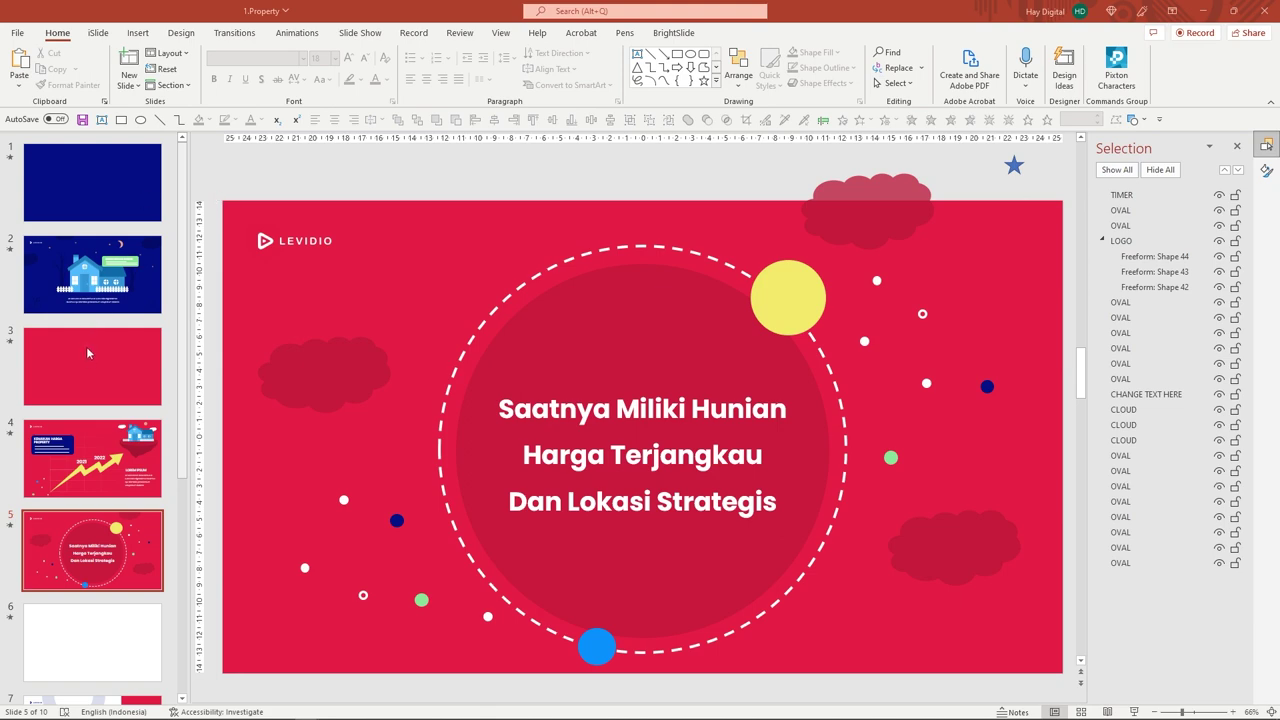
- Create a Full HD (1080p) video export from slide 1 and view the Save as type choices
{"action": "left_click", "coordinate": [89, 193]}
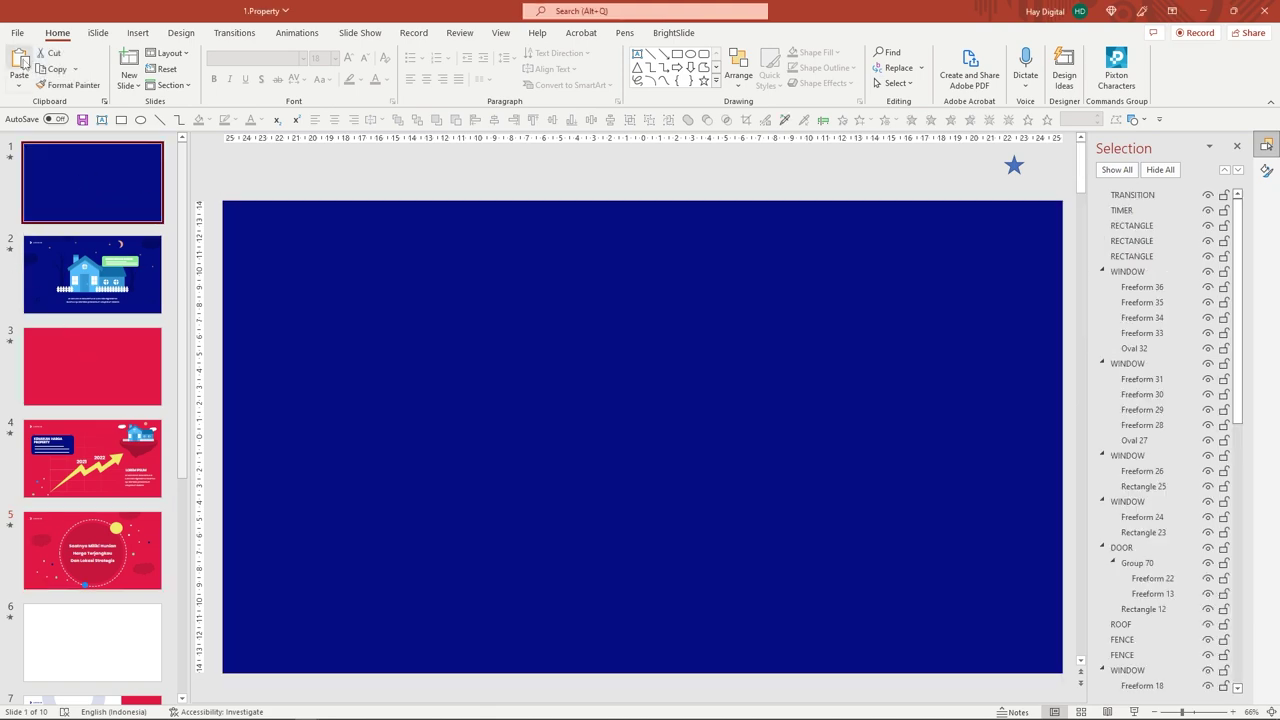
{"action": "left_click", "coordinate": [16, 35]}
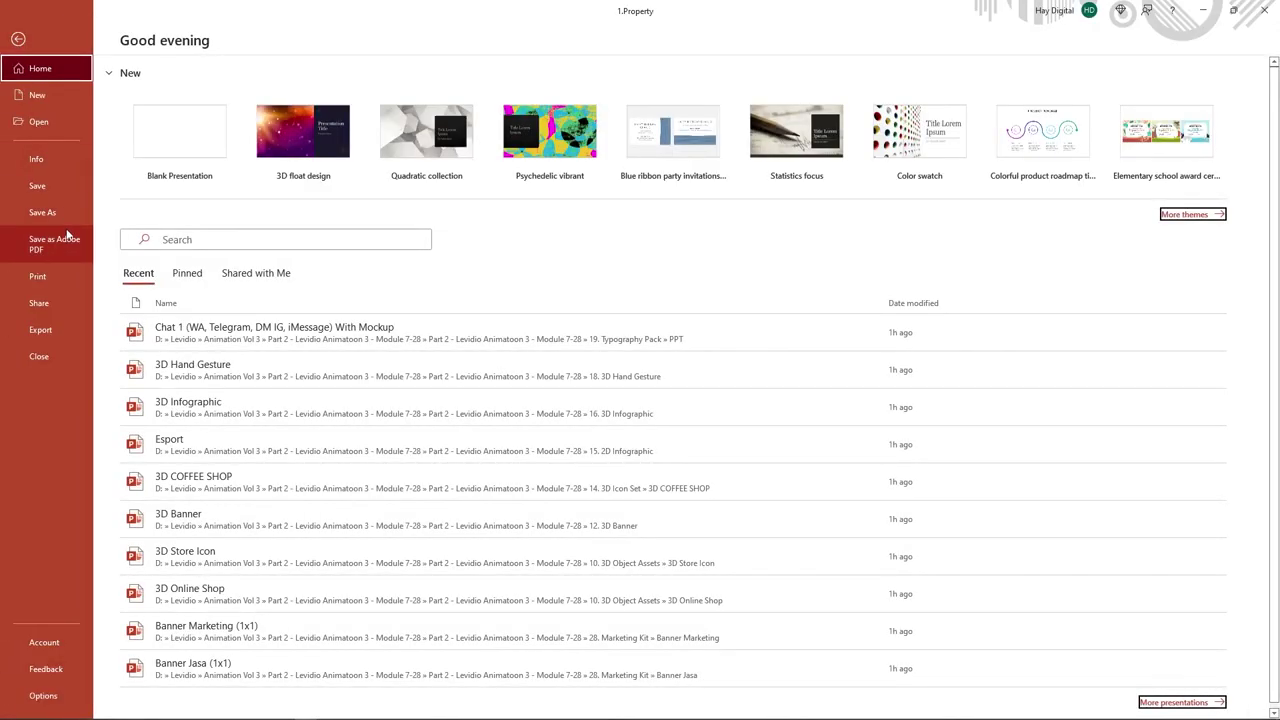
{"action": "left_click", "coordinate": [55, 336]}
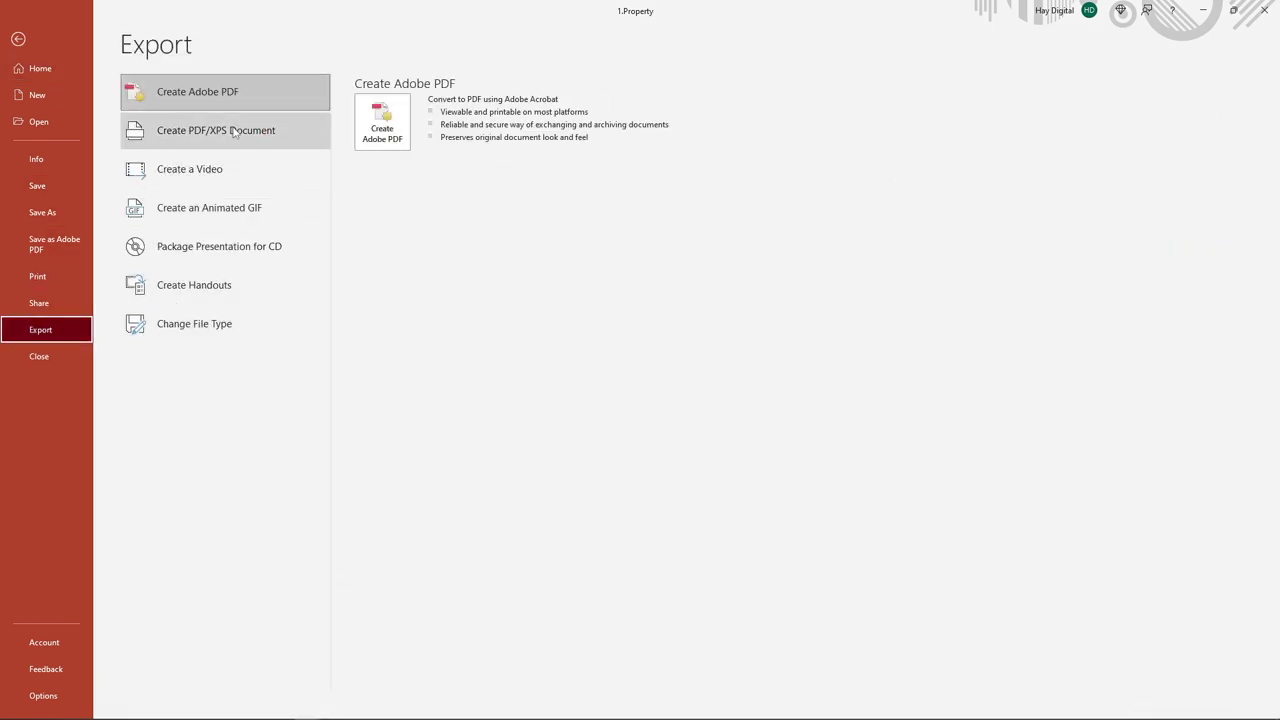
{"action": "left_click", "coordinate": [212, 172]}
{"action": "left_click", "coordinate": [420, 176]}
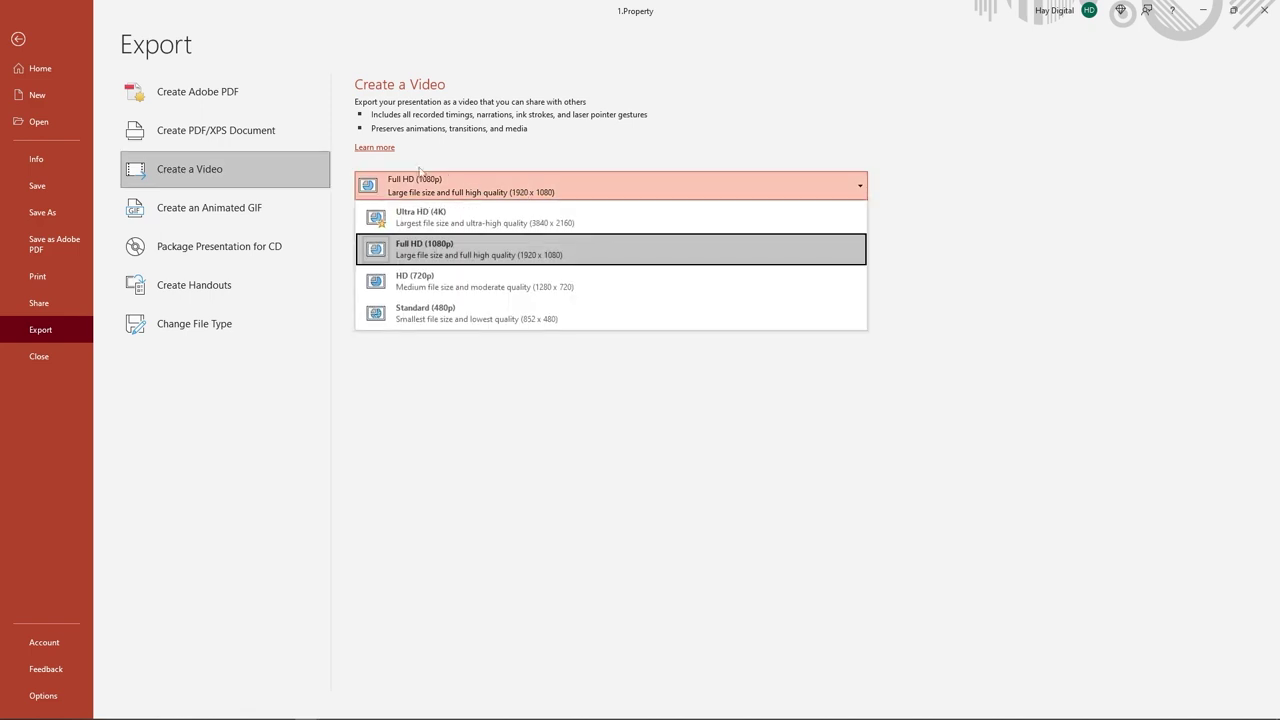
{"action": "left_click", "coordinate": [654, 349]}
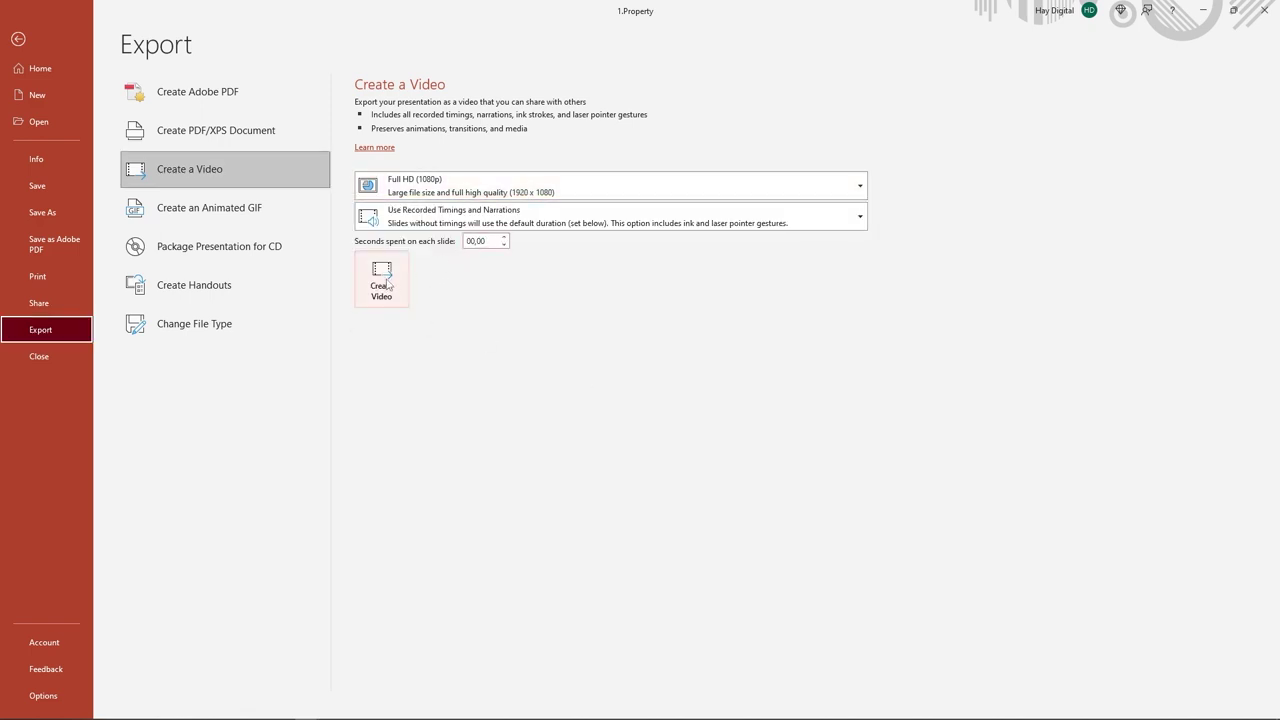
{"action": "left_click", "coordinate": [381, 280]}
{"action": "left_click", "coordinate": [190, 286]}
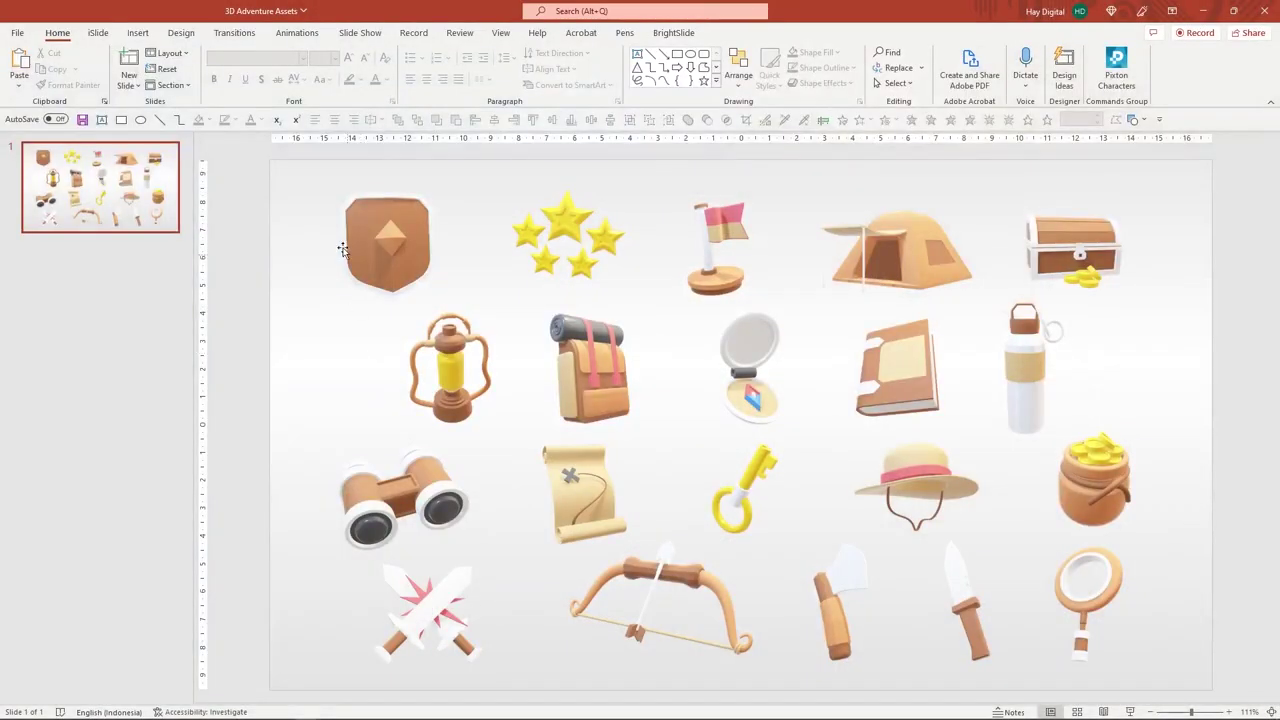
- Rotate the shield and stars 3D models, select the flag and tent, then switch to 3D Adventure Backgrounds
{"action": "left_click", "coordinate": [406, 245]}
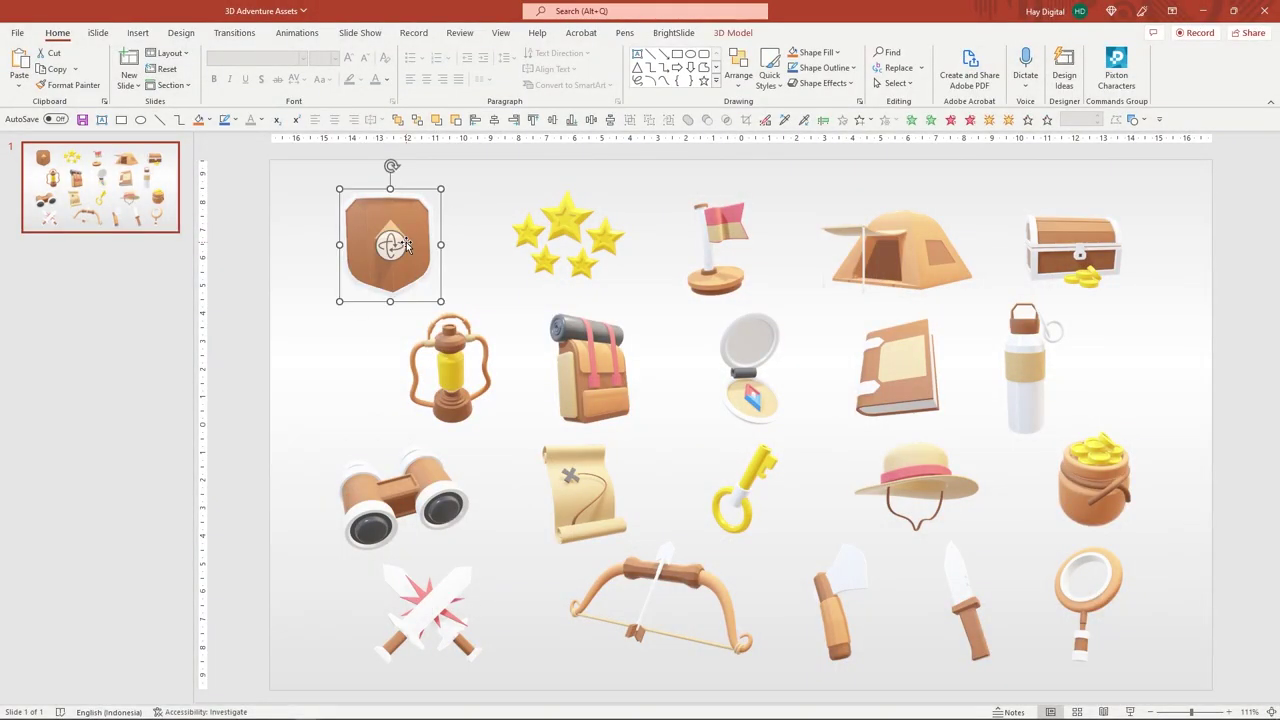
{"action": "left_click_drag", "start_coordinate": [391, 247], "coordinate": [422, 244]}
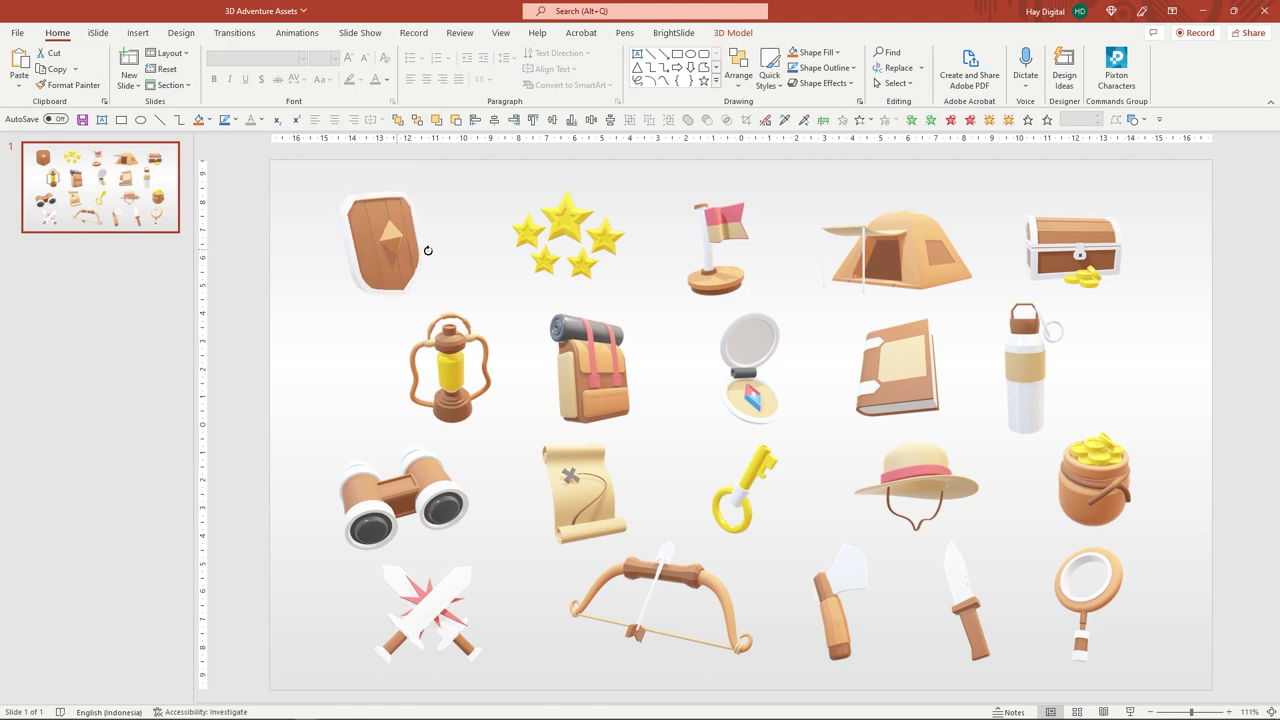
{"action": "left_click", "coordinate": [480, 248]}
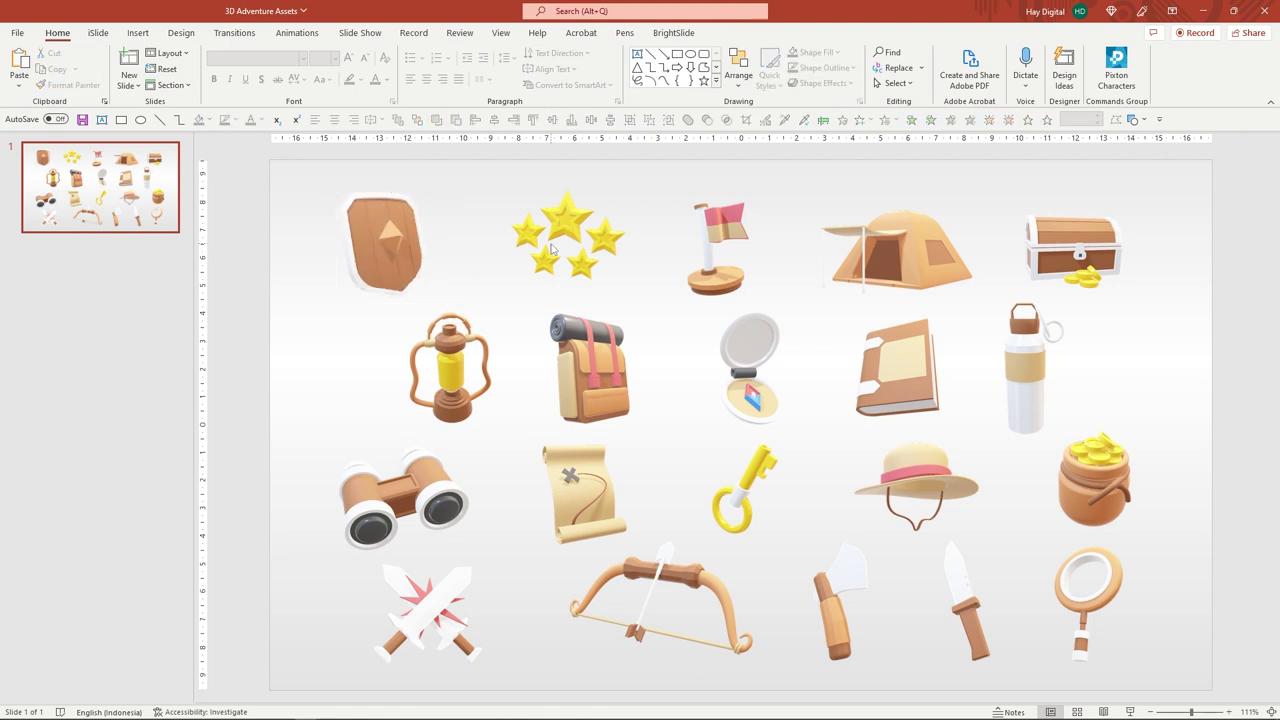
{"action": "left_click", "coordinate": [558, 229]}
{"action": "mouse_move", "coordinate": [563, 236]}
{"action": "left_mouse_down"}
{"action": "mouse_move", "coordinate": [690, 250]}
{"action": "mouse_move", "coordinate": [798, 232]}
{"action": "mouse_move", "coordinate": [988, 263]}
{"action": "mouse_move", "coordinate": [976, 277]}
{"action": "left_mouse_up"}
{"action": "left_click", "coordinate": [706, 238]}
{"action": "left_click", "coordinate": [905, 244]}
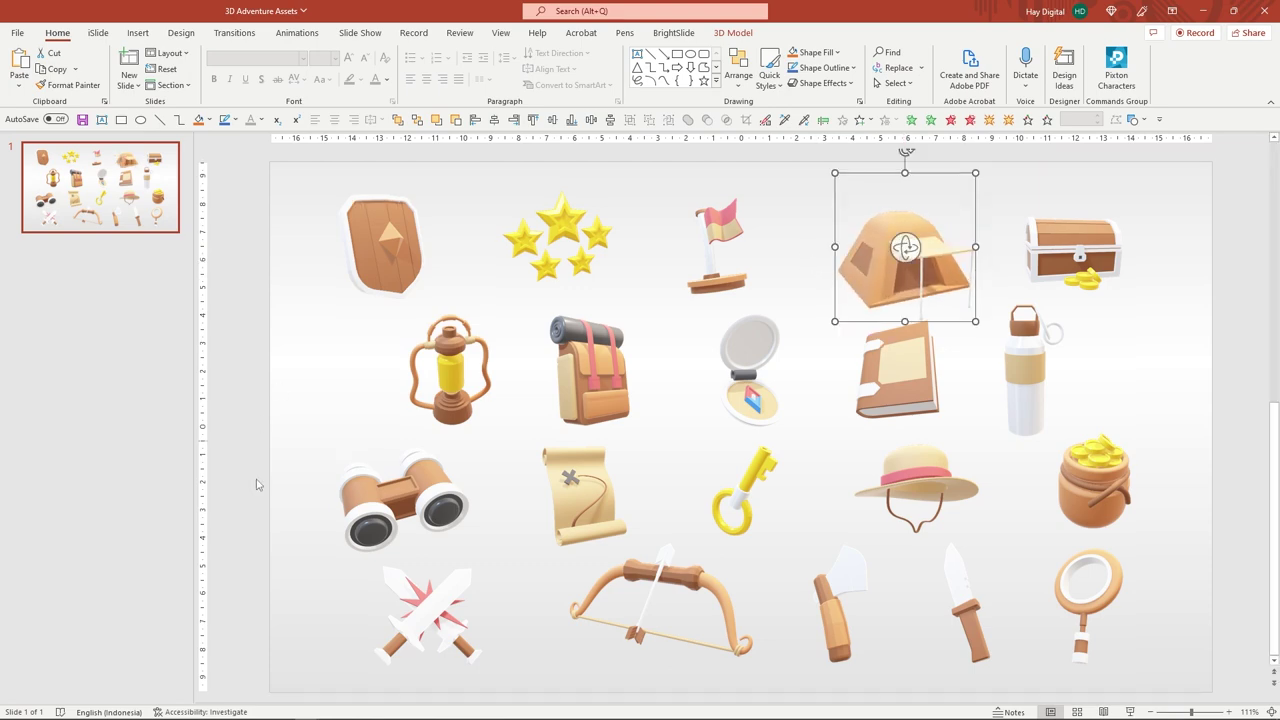
{"action": "mouse_move", "coordinate": [306, 715]}
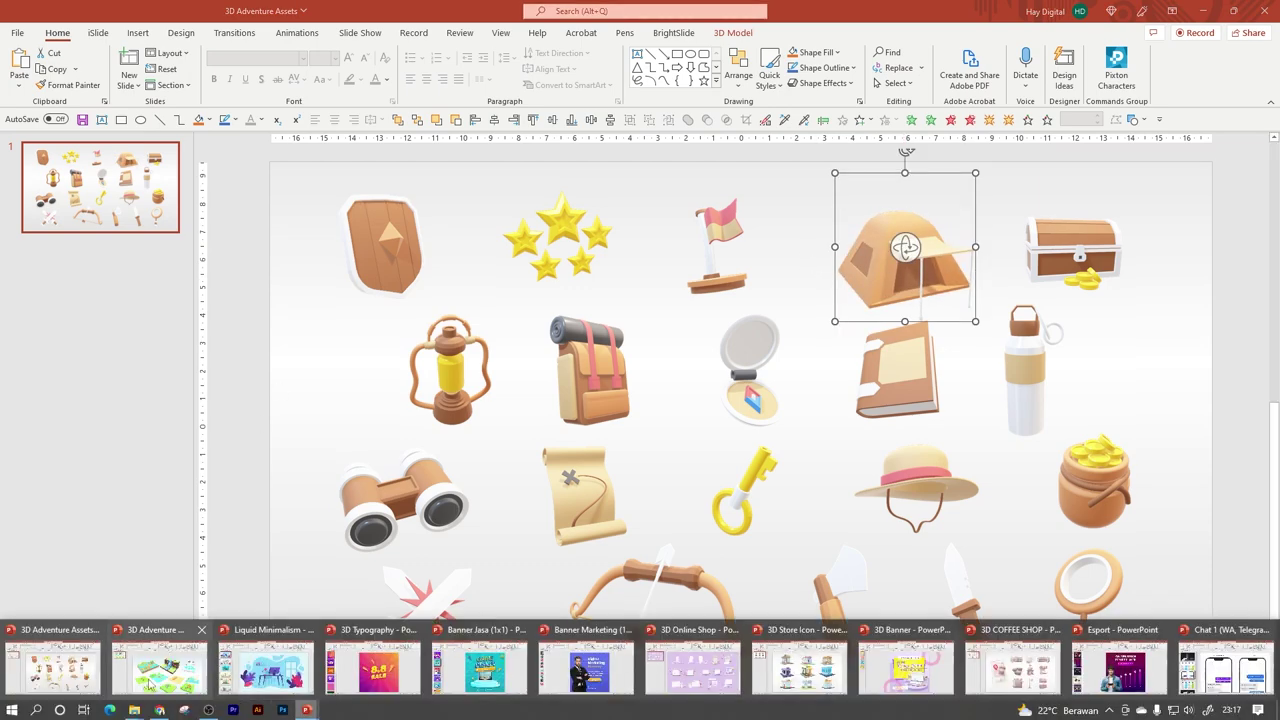
{"action": "left_click", "coordinate": [231, 636]}
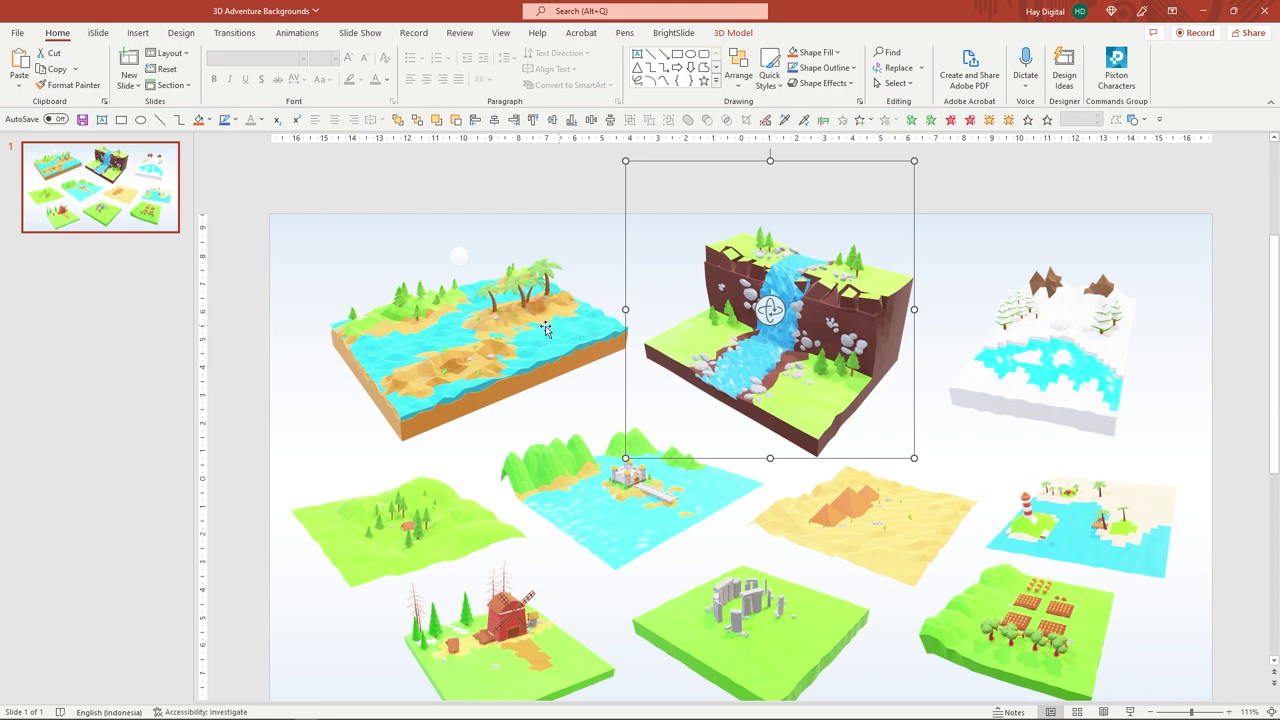
- Rotate the beach, waterfall and snow 3D landscape models to new angles
{"action": "left_click", "coordinate": [477, 340]}
{"action": "left_click_drag", "start_coordinate": [478, 313], "coordinate": [518, 317]}
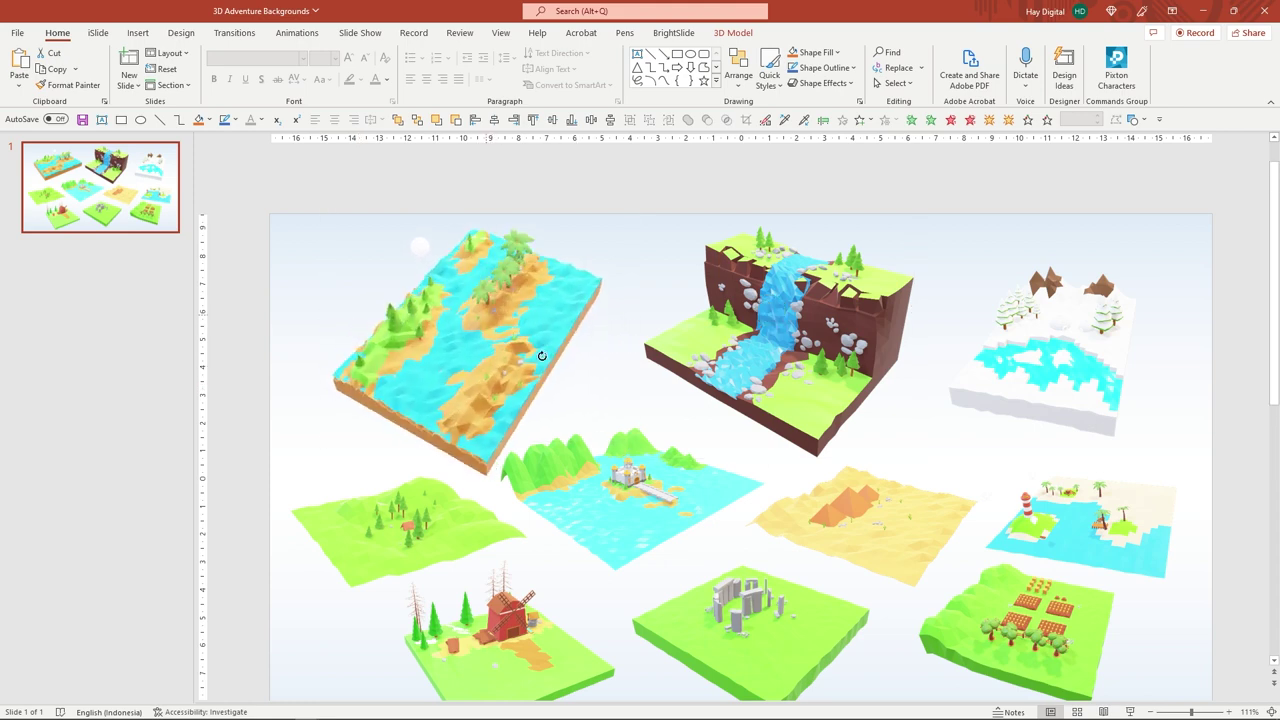
{"action": "left_click", "coordinate": [790, 316]}
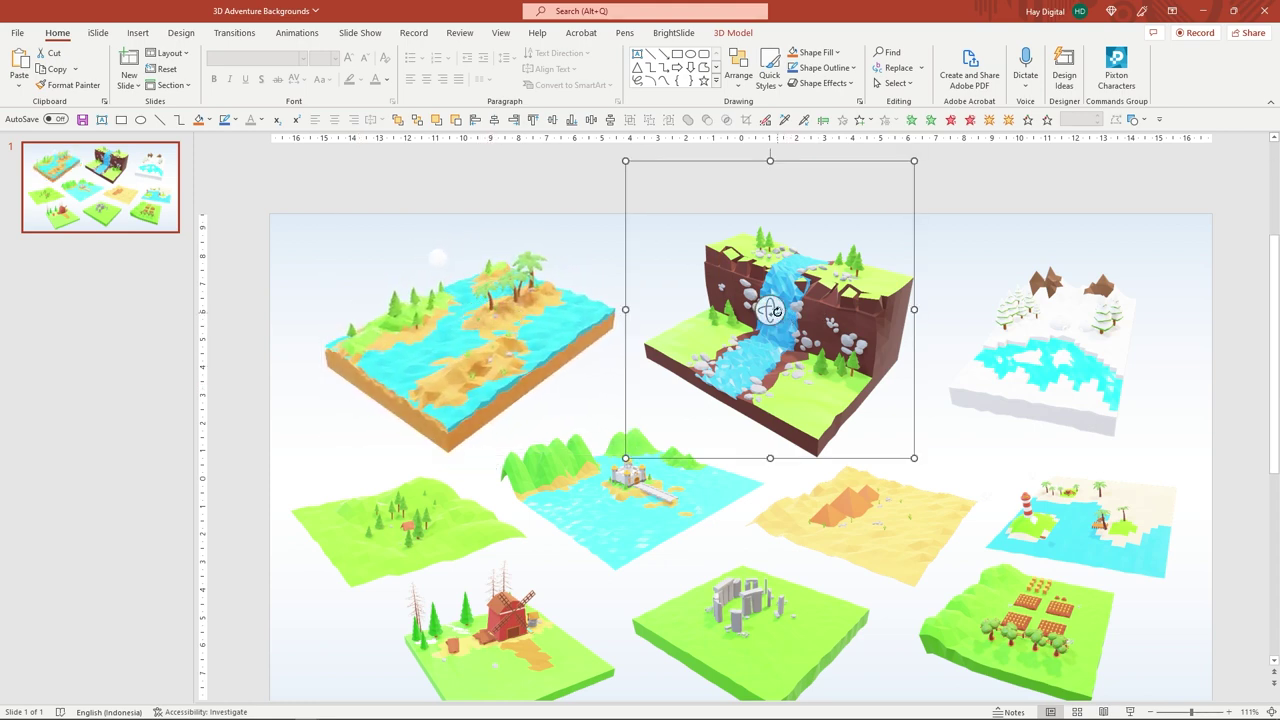
{"action": "left_click_drag", "start_coordinate": [767, 308], "coordinate": [839, 299]}
{"action": "left_click", "coordinate": [1025, 344]}
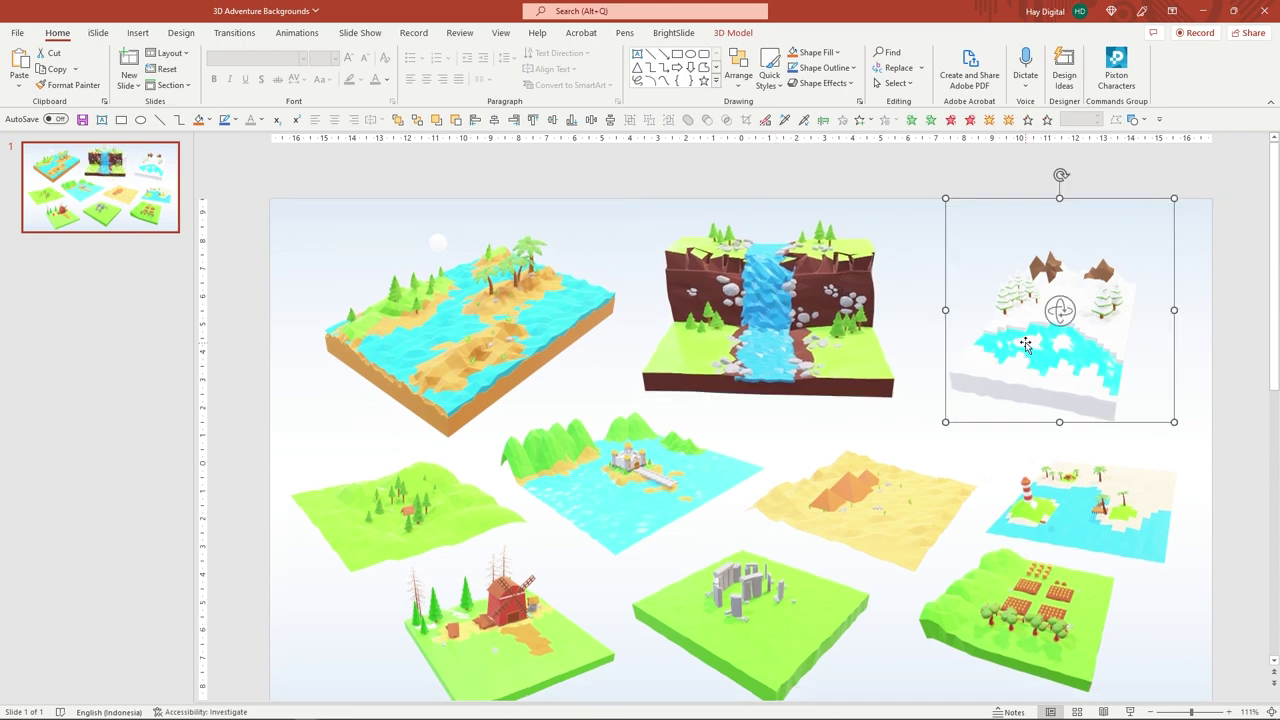
{"action": "left_click_drag", "start_coordinate": [1052, 315], "coordinate": [1060, 325]}
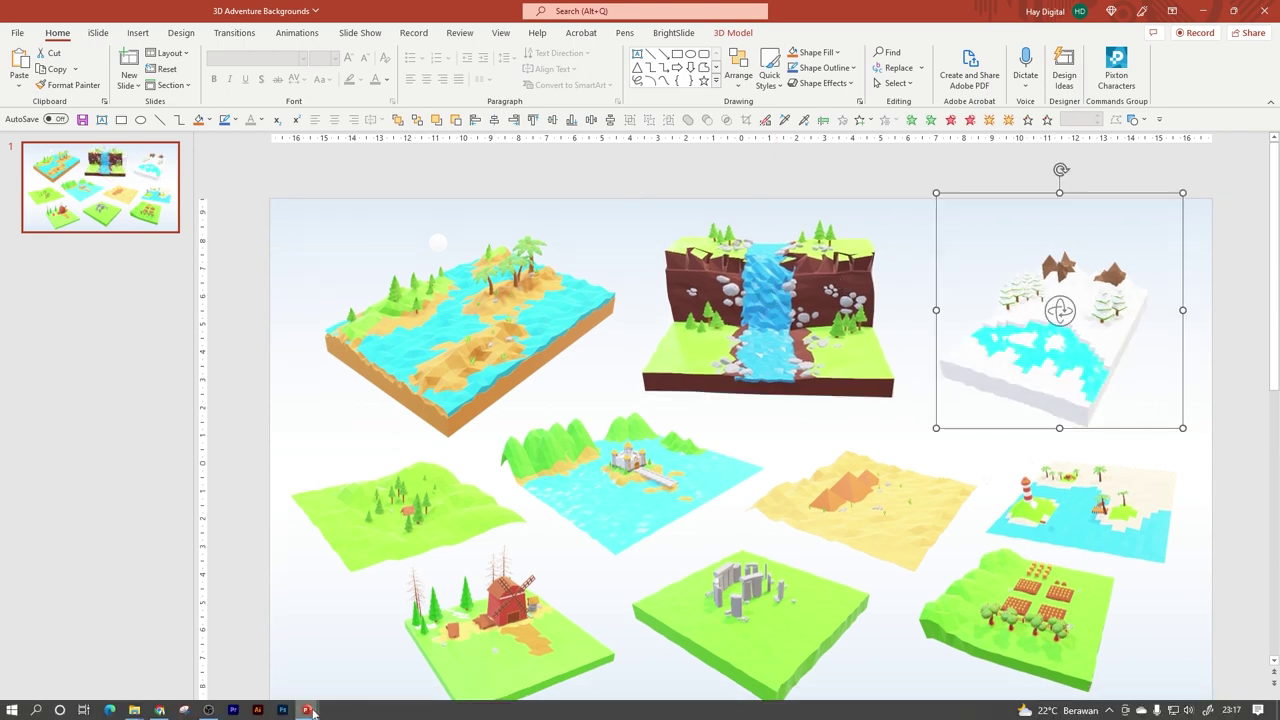
- Replay the animations on Liquid Minimalism slides 1–3, then move on to 3D Typography
{"action": "mouse_move", "coordinate": [307, 709]}
{"action": "left_click", "coordinate": [258, 660]}
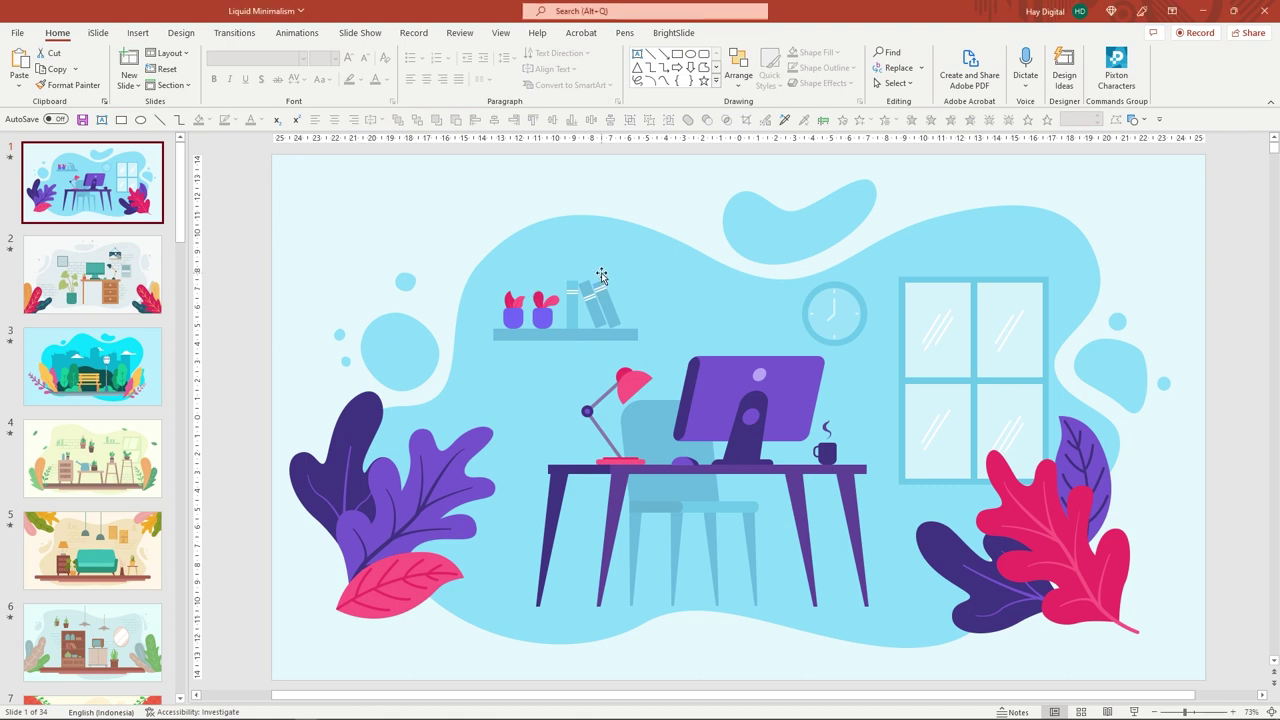
{"action": "left_click", "coordinate": [10, 158]}
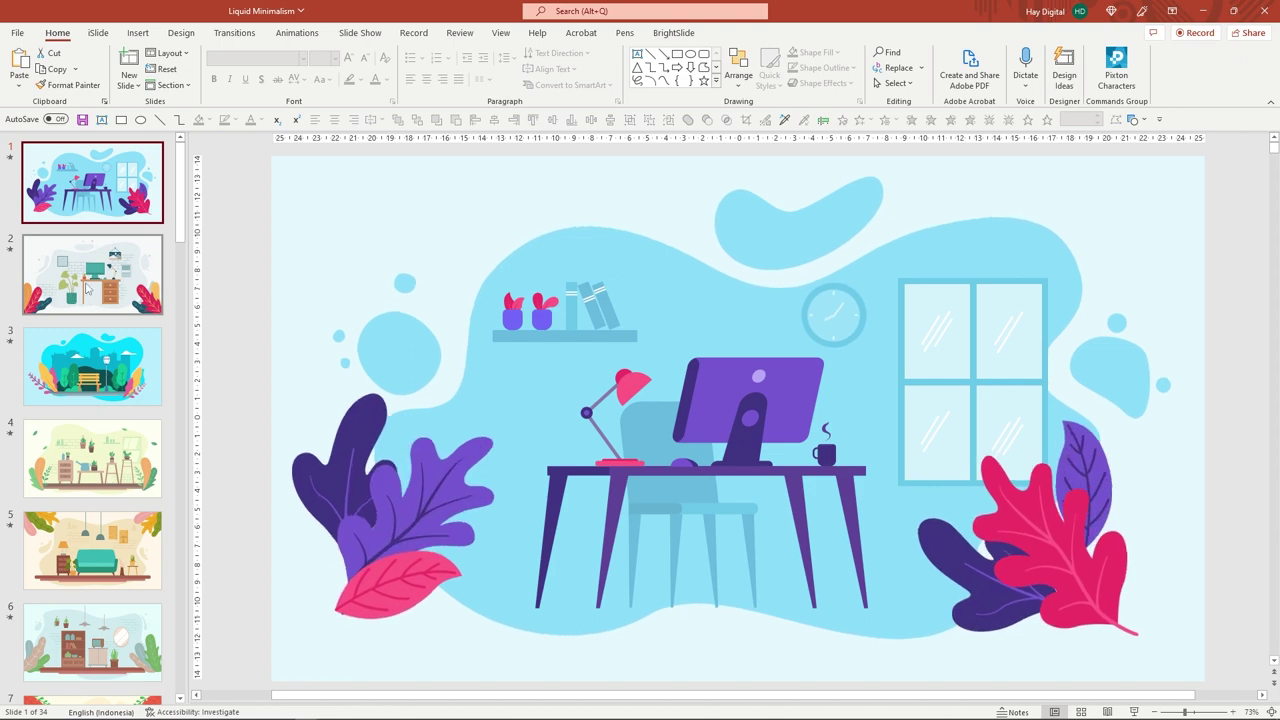
{"action": "left_click", "coordinate": [8, 252]}
{"action": "left_click", "coordinate": [9, 250]}
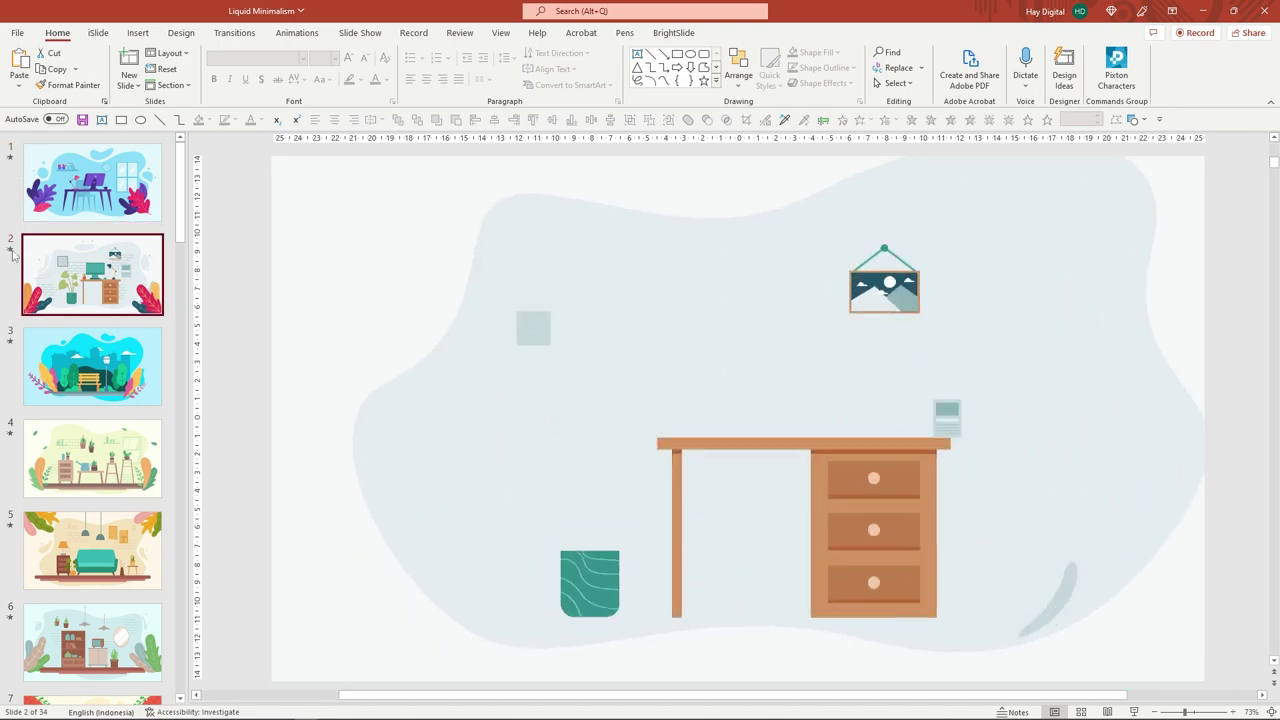
{"action": "left_click", "coordinate": [85, 383]}
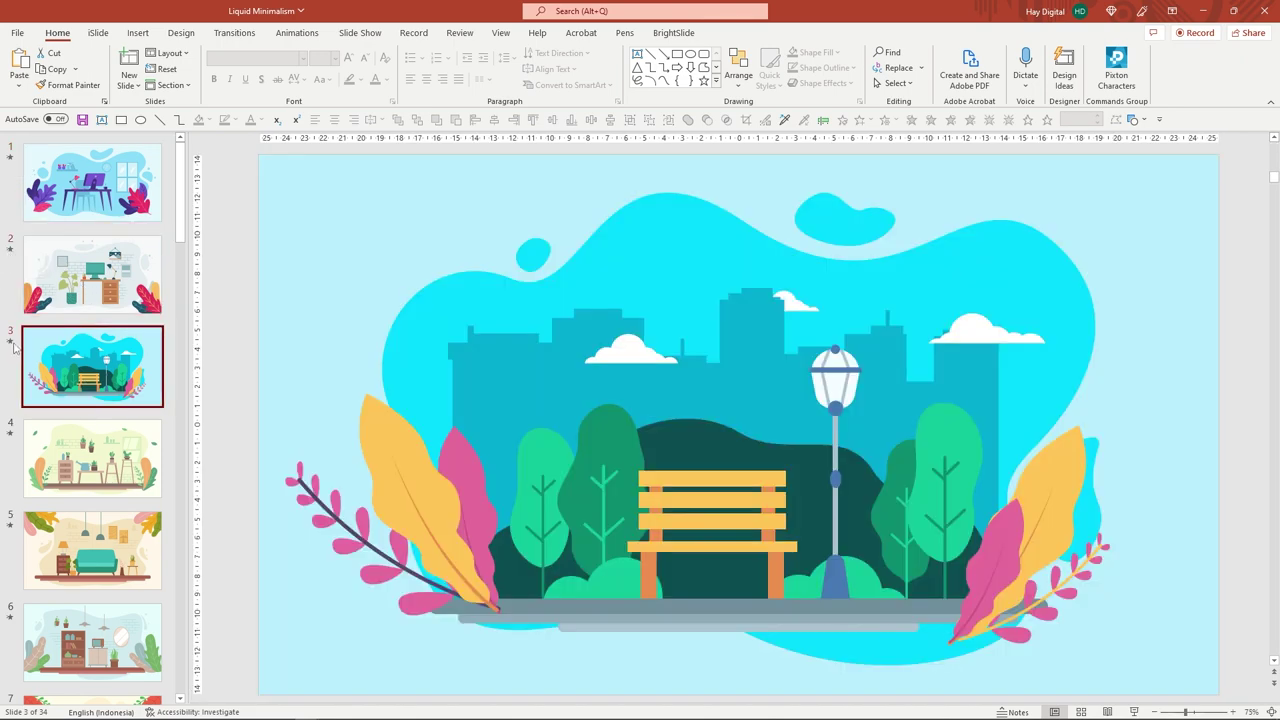
{"action": "left_click", "coordinate": [12, 342]}
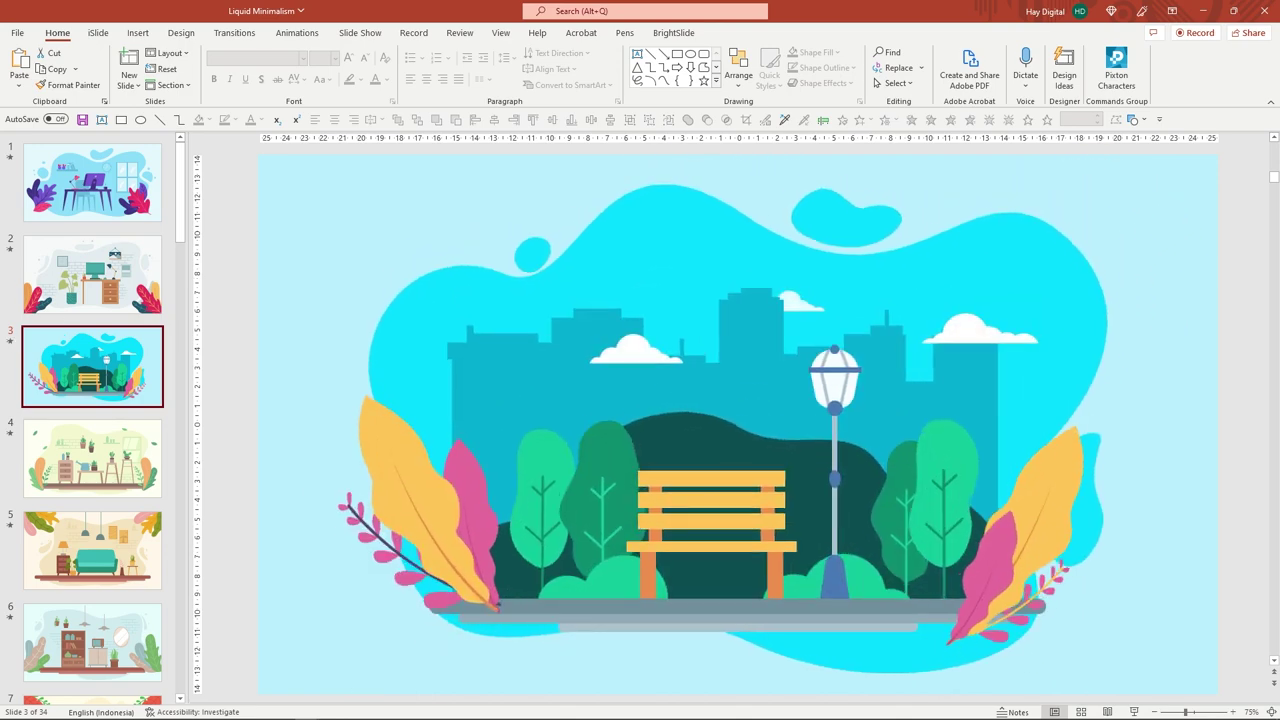
{"action": "mouse_move", "coordinate": [307, 709]}
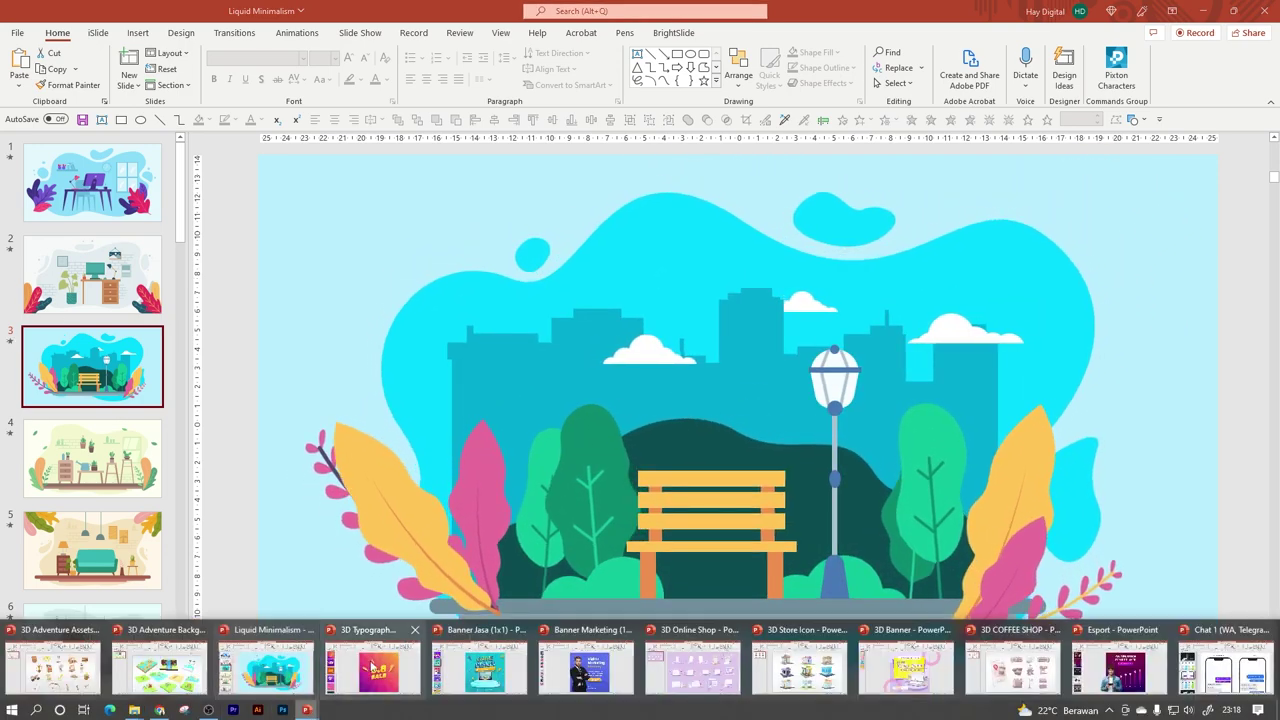
{"action": "left_click", "coordinate": [372, 666]}
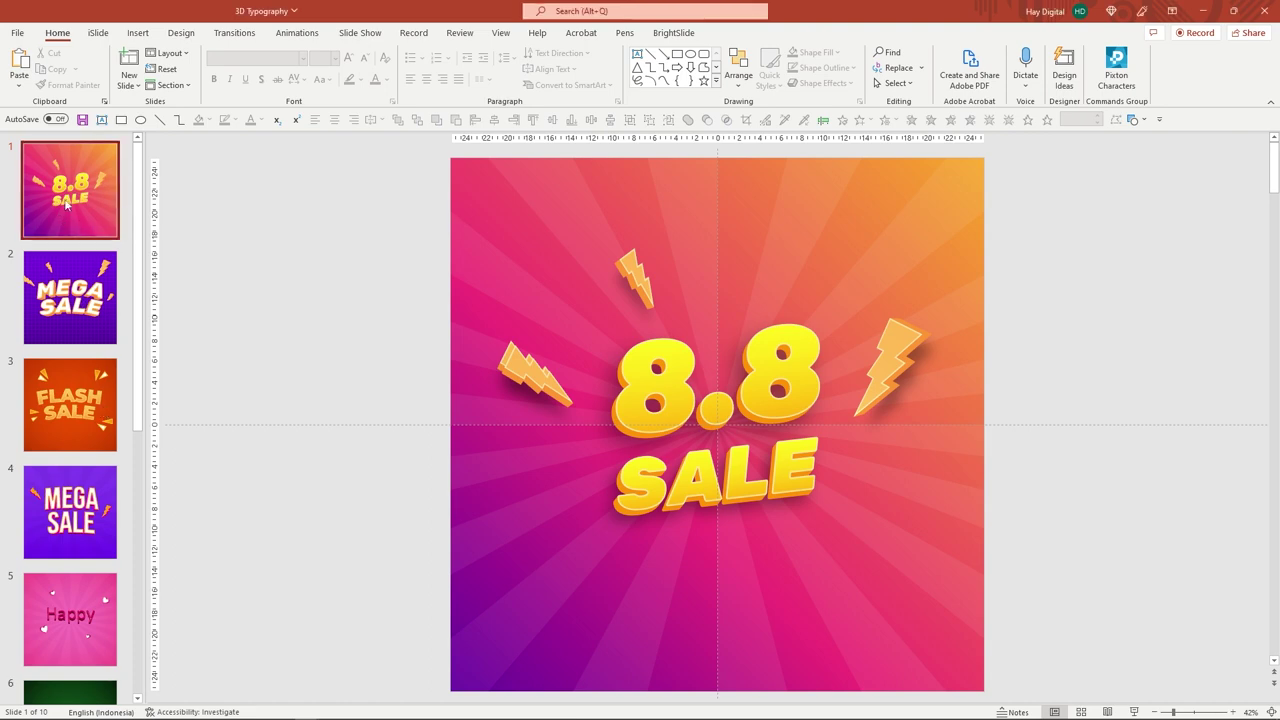
- Replace the MEGA SALE slide's SALE text with DISKON
{"action": "left_click", "coordinate": [70, 297]}
{"action": "left_click", "coordinate": [61, 221]}
{"action": "left_click", "coordinate": [76, 328]}
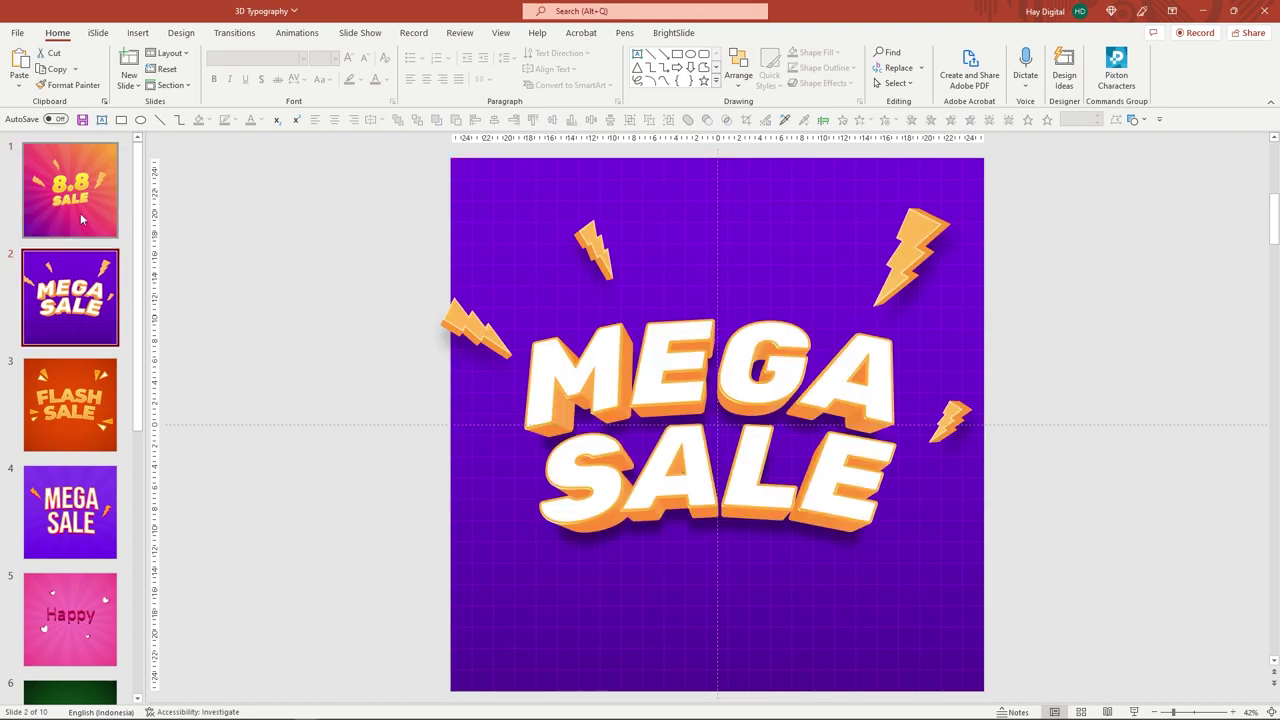
{"action": "left_click", "coordinate": [631, 468]}
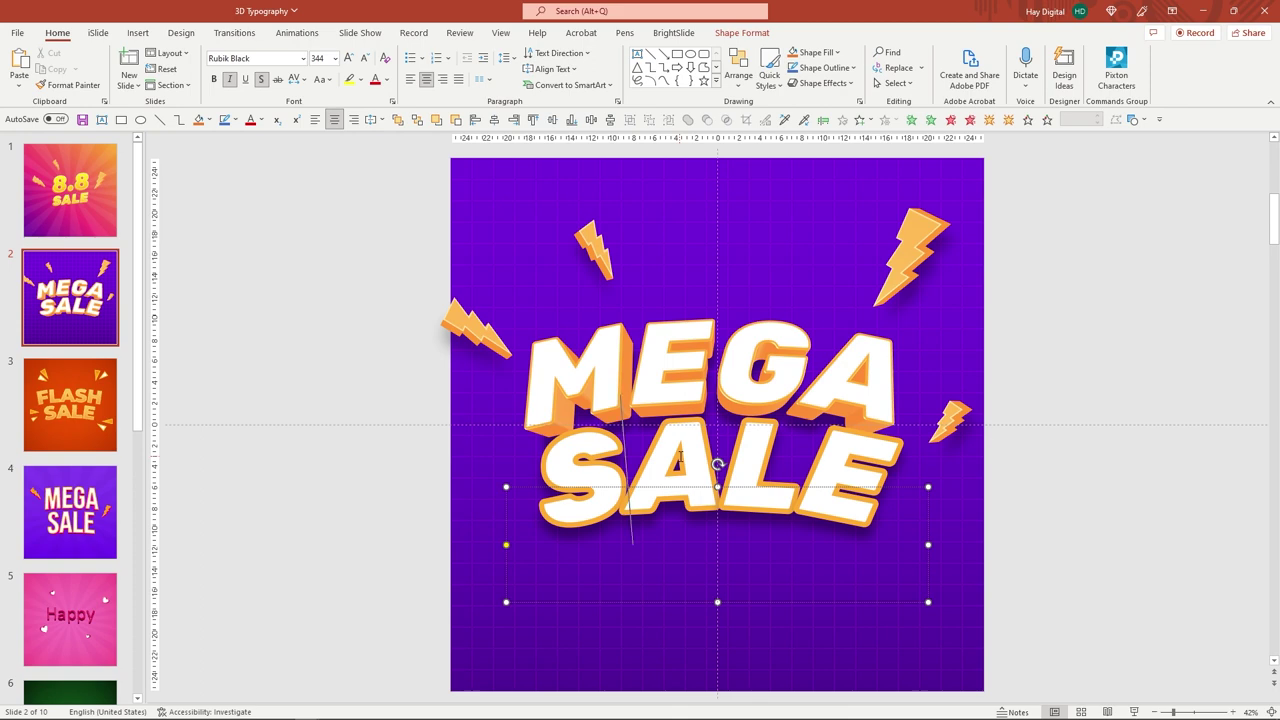
{"action": "key", "text": "ctrl+a"}
{"action": "type", "text": "DIS"}
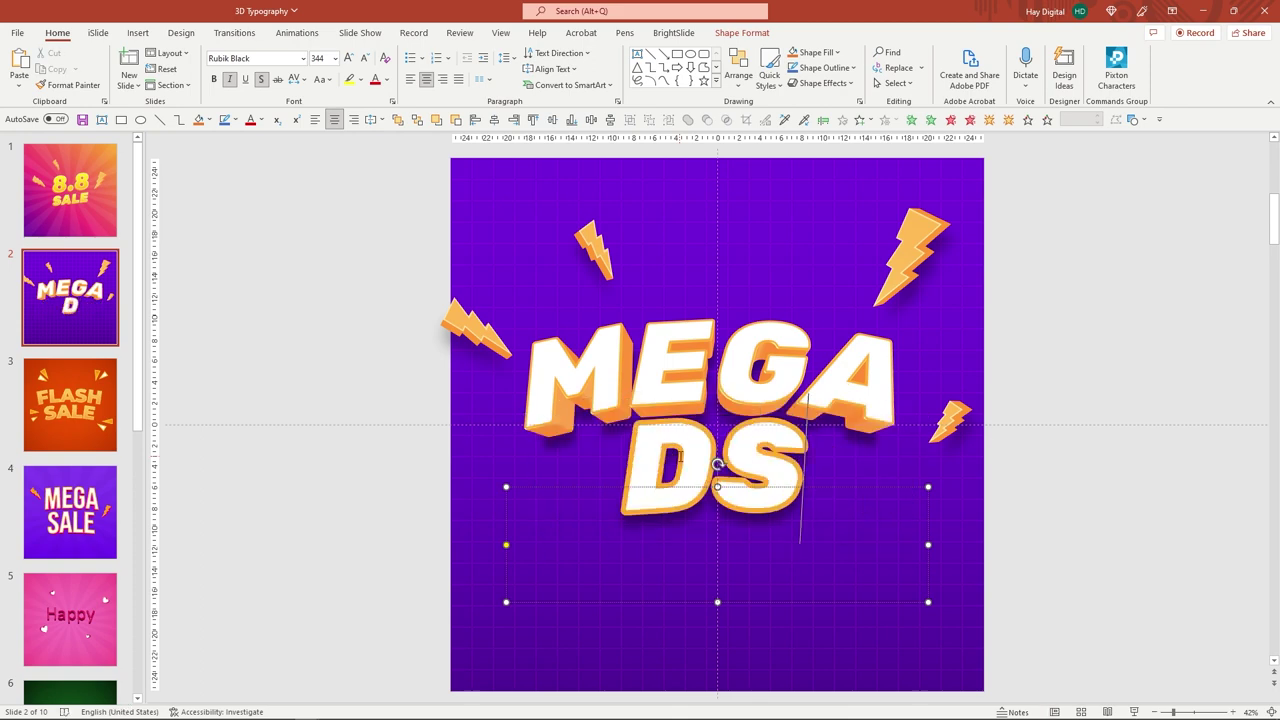
{"action": "type", "text": "KON"}
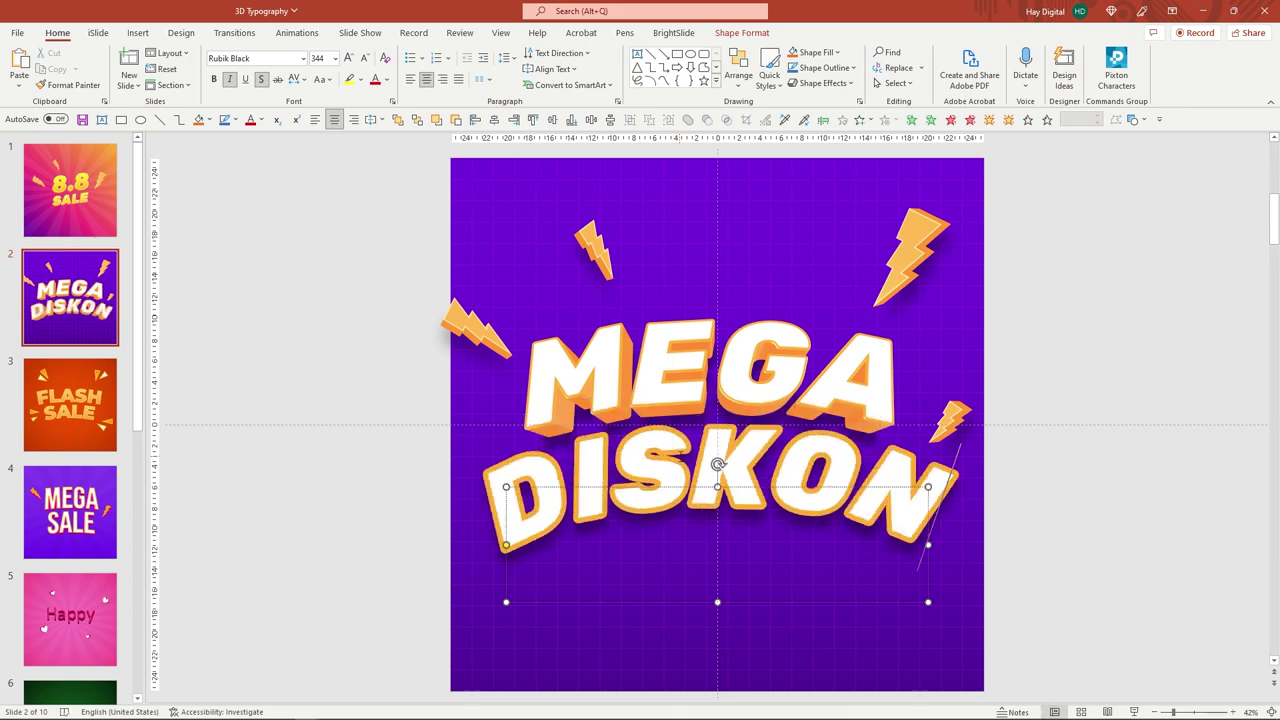
{"action": "left_click", "coordinate": [1038, 456]}
- Scroll past the FLASH SALE slide and step back up to the FOLLOW ME slide
{"action": "left_click", "coordinate": [70, 405]}
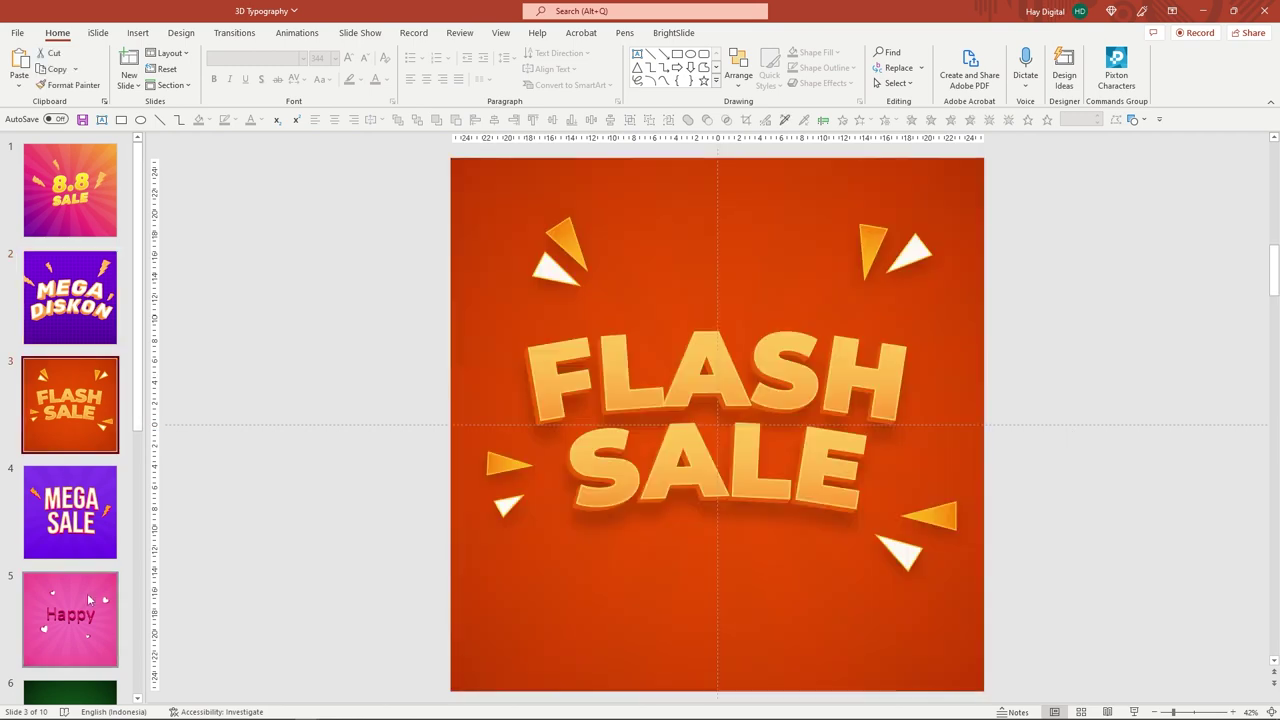
{"action": "scroll", "coordinate": [87, 593], "scroll_direction": "down", "scroll_amount": 2}
{"action": "scroll", "coordinate": [83, 558], "scroll_direction": "down", "scroll_amount": 3}
{"action": "scroll", "coordinate": [83, 558], "scroll_direction": "down", "scroll_amount": 1}
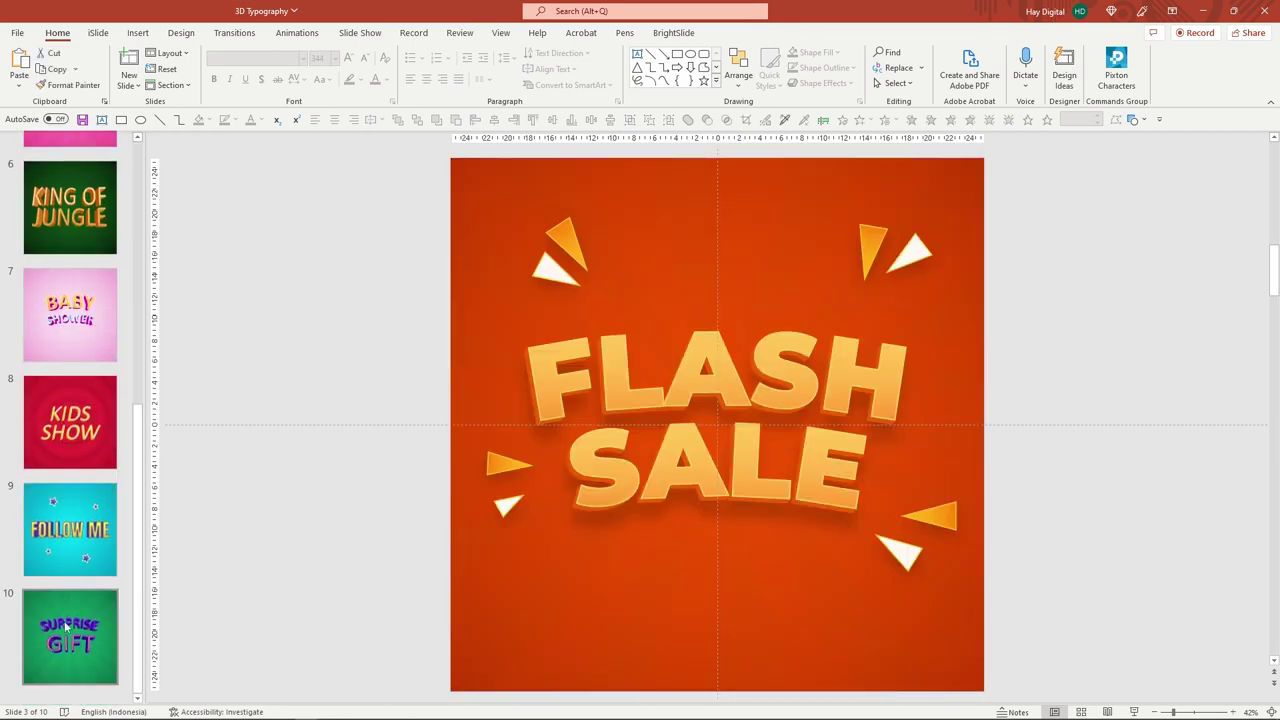
{"action": "key", "text": "Up"}
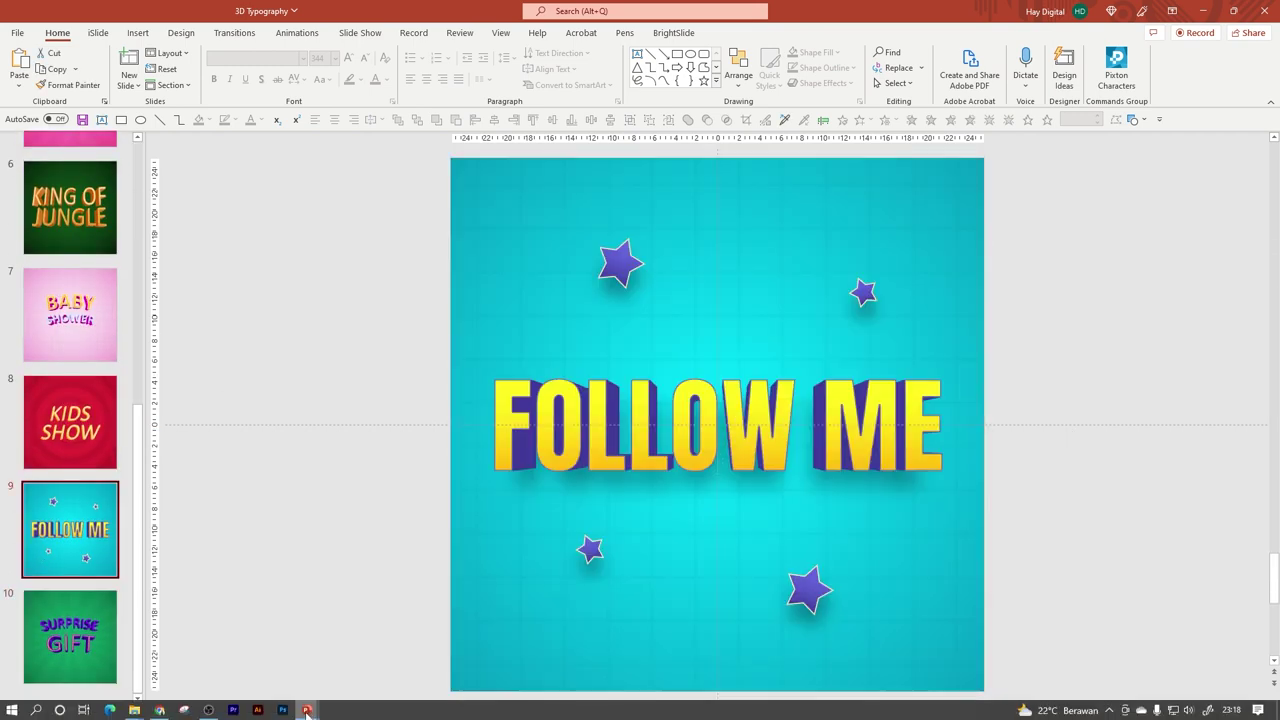
- Bring up Banner Jasa and view slide 2 through the purple 3D Explainer Services slide
{"action": "mouse_move", "coordinate": [307, 705]}
{"action": "left_click", "coordinate": [479, 668]}
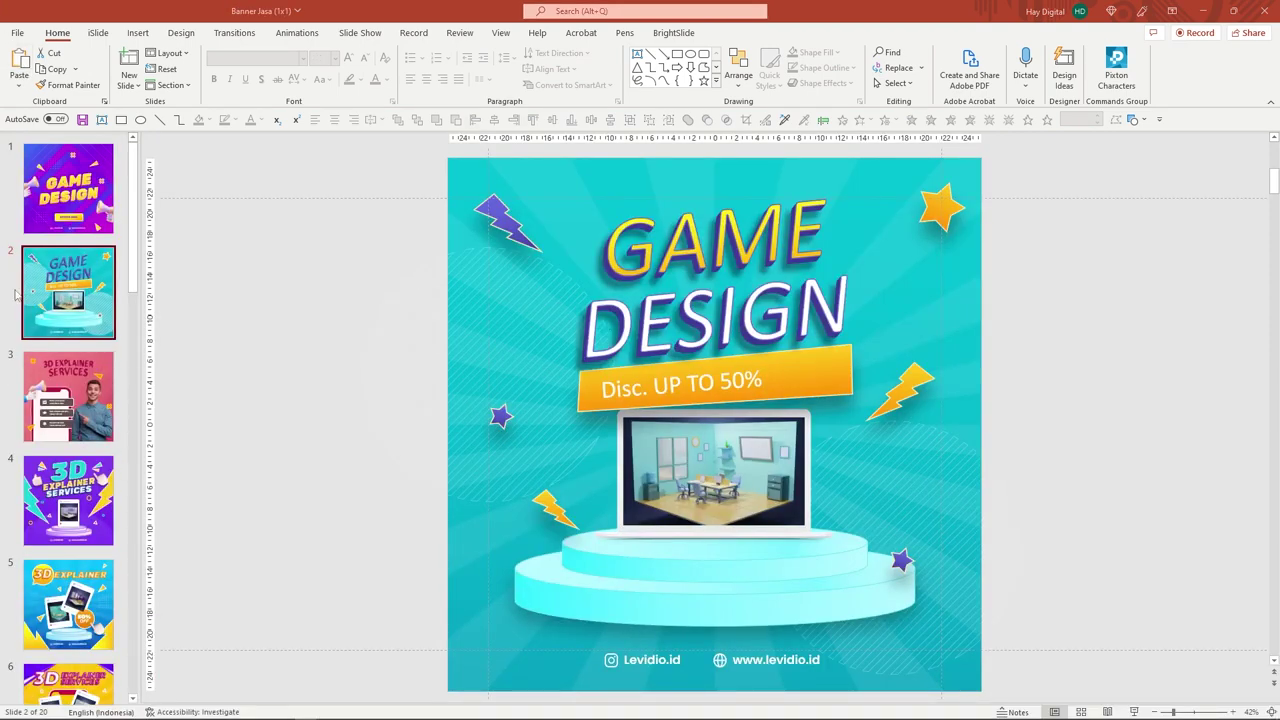
{"action": "left_click", "coordinate": [82, 303]}
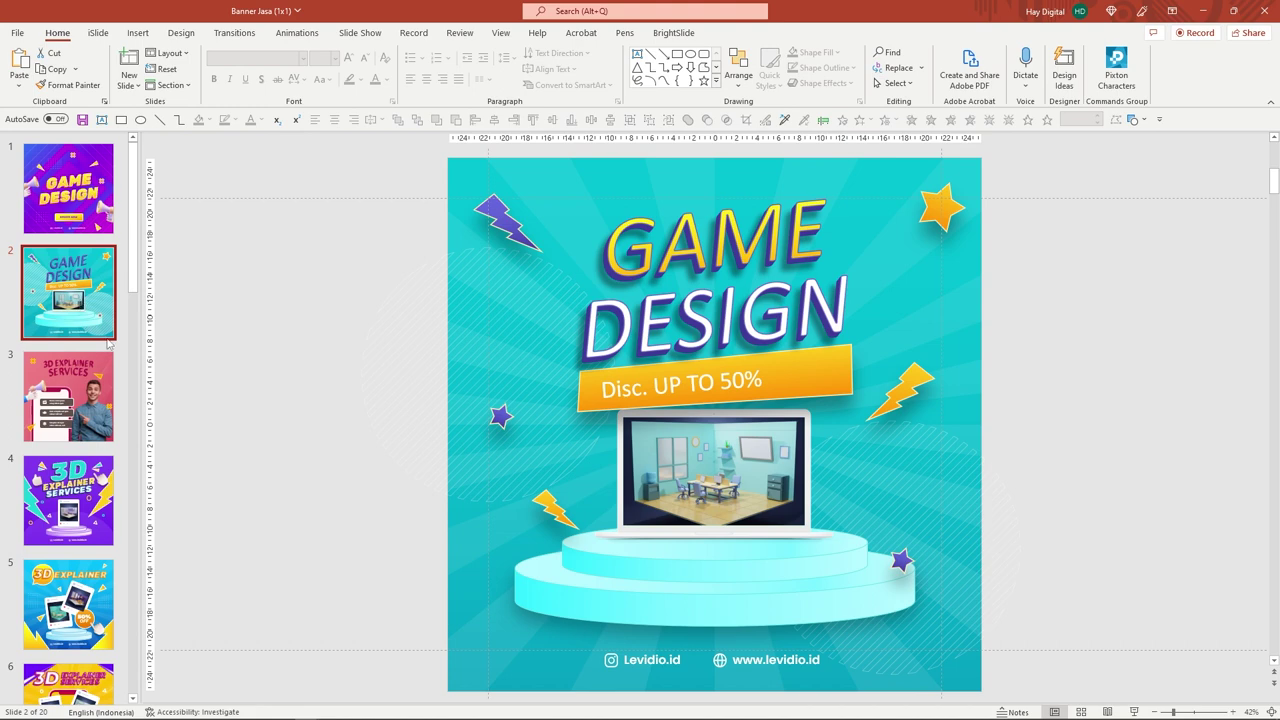
{"action": "left_click", "coordinate": [82, 434]}
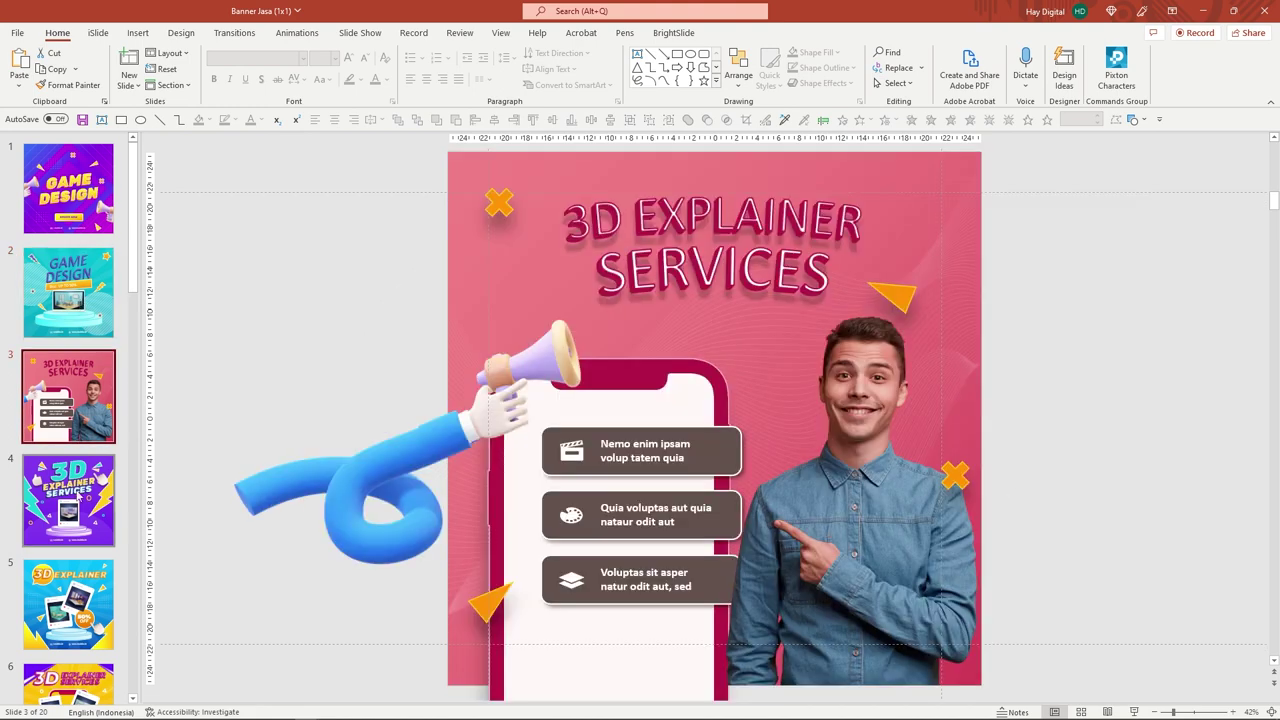
{"action": "left_click", "coordinate": [66, 481]}
- View the blue 3D Explainer 50% OFF slide, return to the purple one, then open Banner Marketing
{"action": "scroll", "coordinate": [64, 482], "scroll_direction": "down", "scroll_amount": 3}
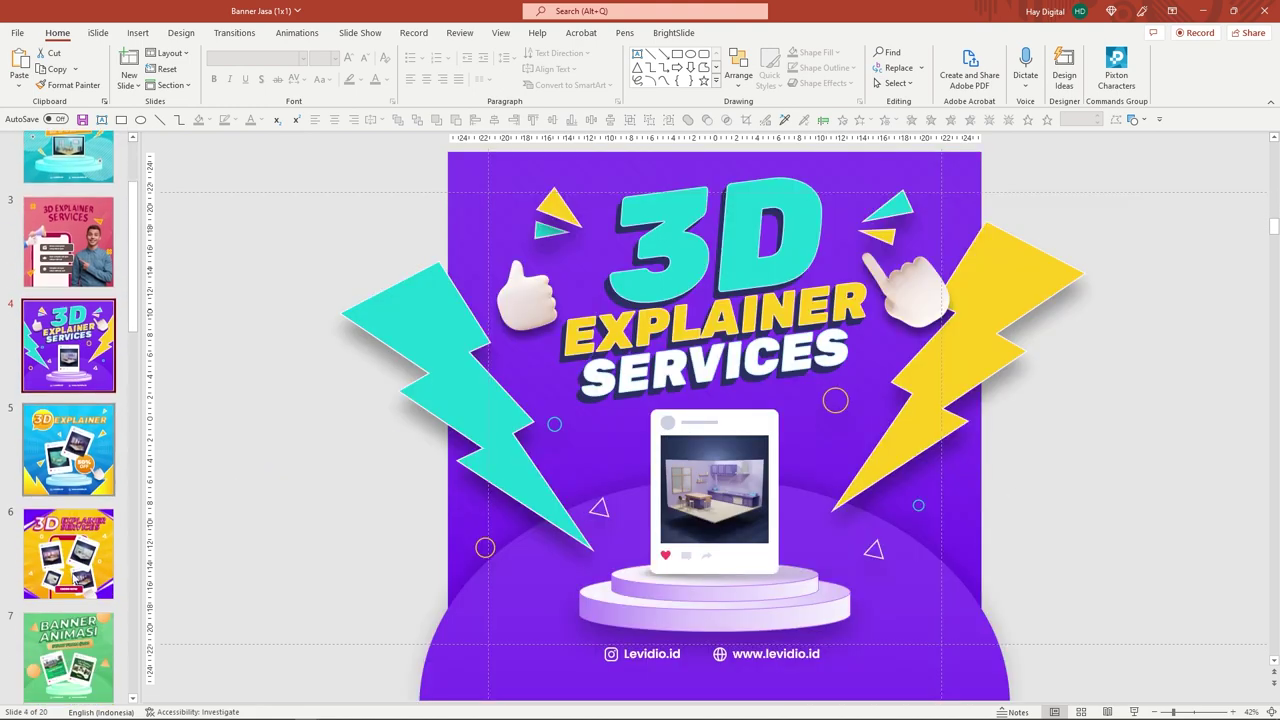
{"action": "left_click", "coordinate": [62, 486]}
{"action": "scroll", "coordinate": [68, 470], "scroll_direction": "down", "scroll_amount": 2}
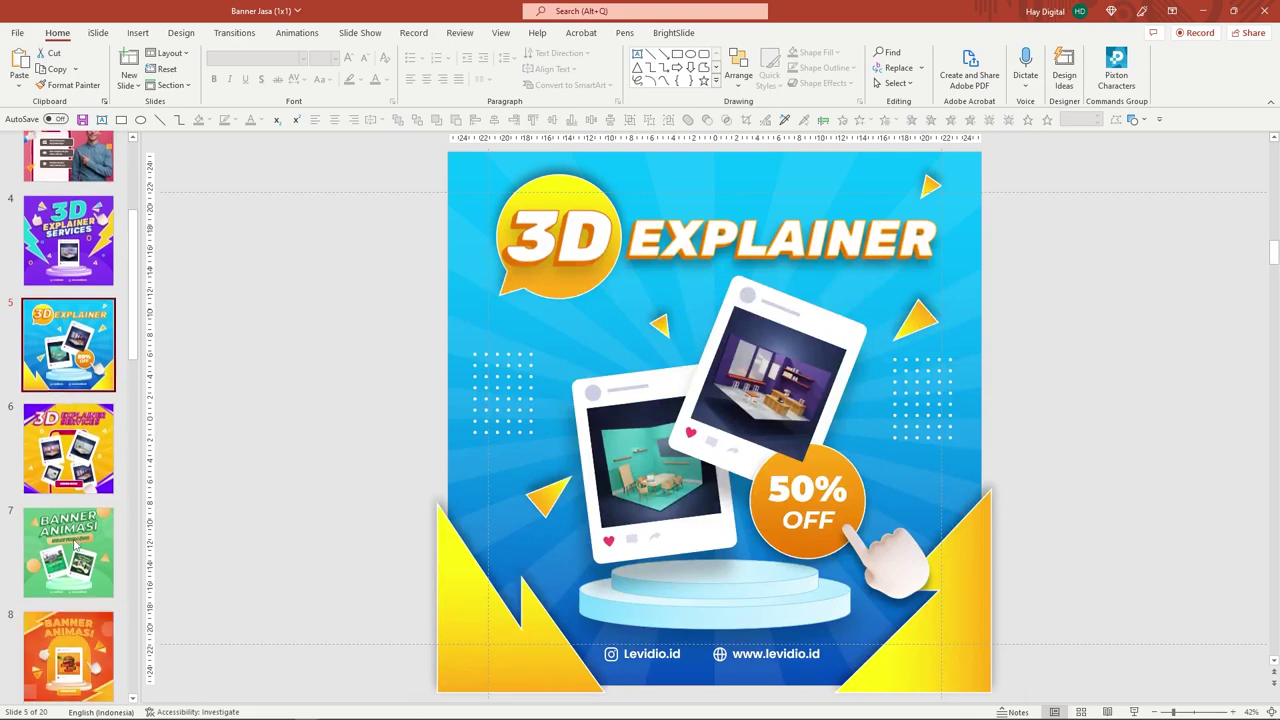
{"action": "scroll", "coordinate": [78, 420], "scroll_direction": "up", "scroll_amount": 2}
{"action": "scroll", "coordinate": [86, 372], "scroll_direction": "up", "scroll_amount": 1}
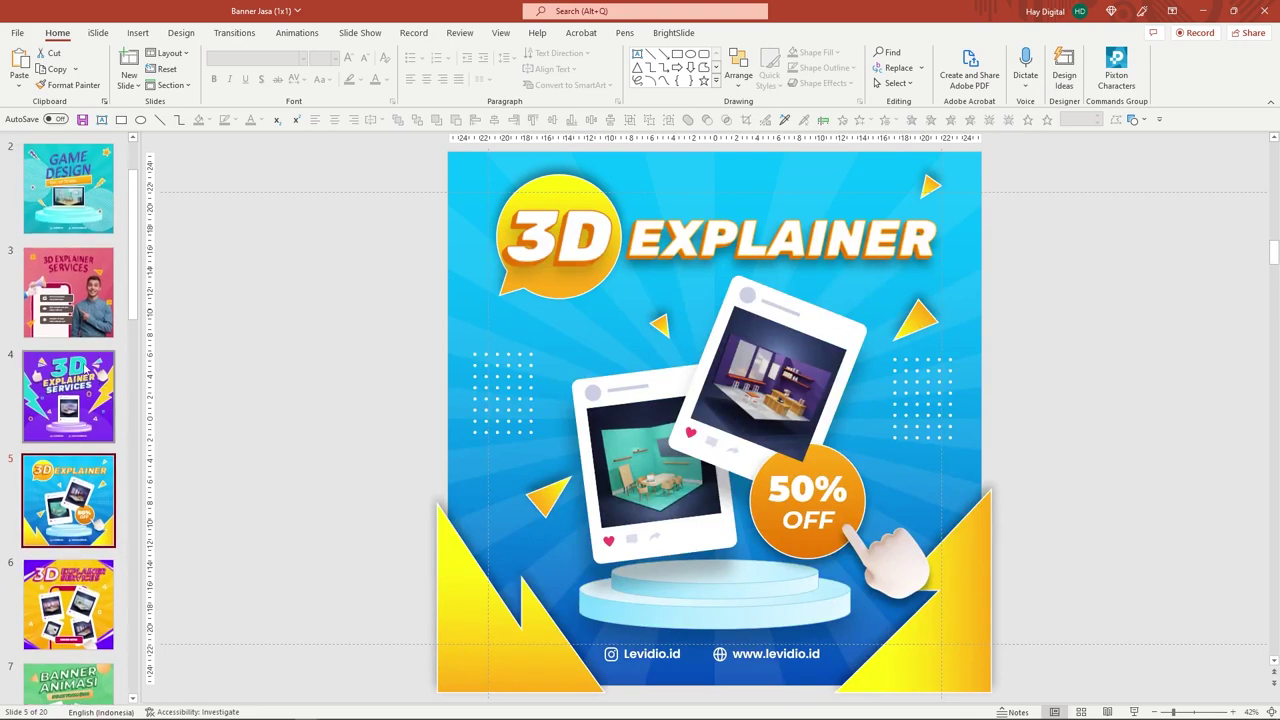
{"action": "left_click", "coordinate": [84, 424]}
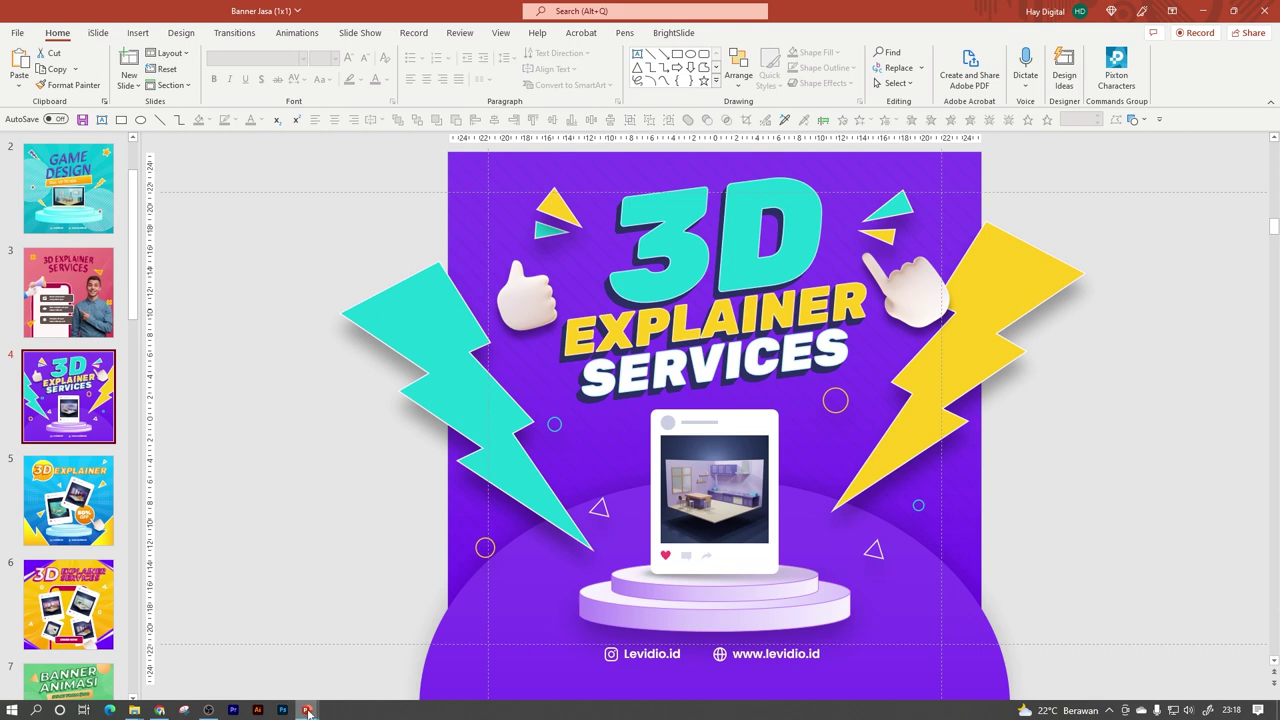
{"action": "mouse_move", "coordinate": [307, 711]}
{"action": "left_click", "coordinate": [585, 660]}
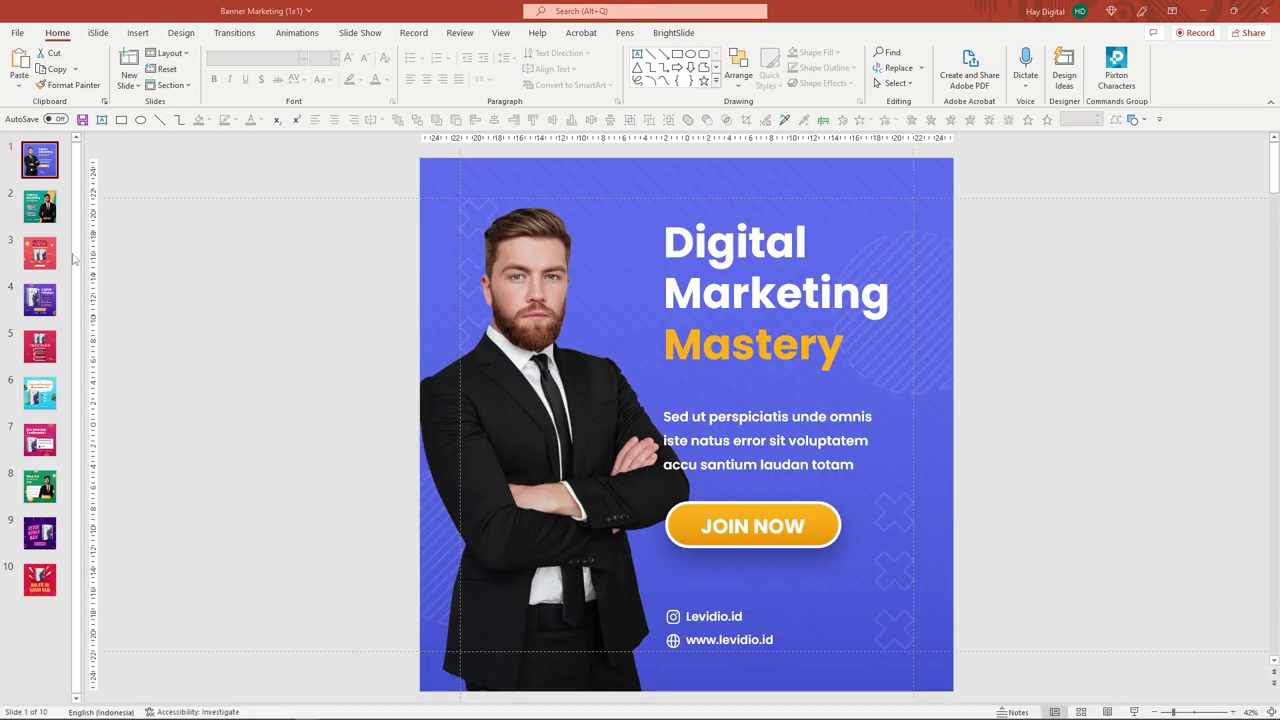
- After viewing the banner and Digital Bundle slides, rotate both phone-on-platform models in 3D Online Shop
{"action": "left_click", "coordinate": [40, 208]}
{"action": "left_click", "coordinate": [40, 254]}
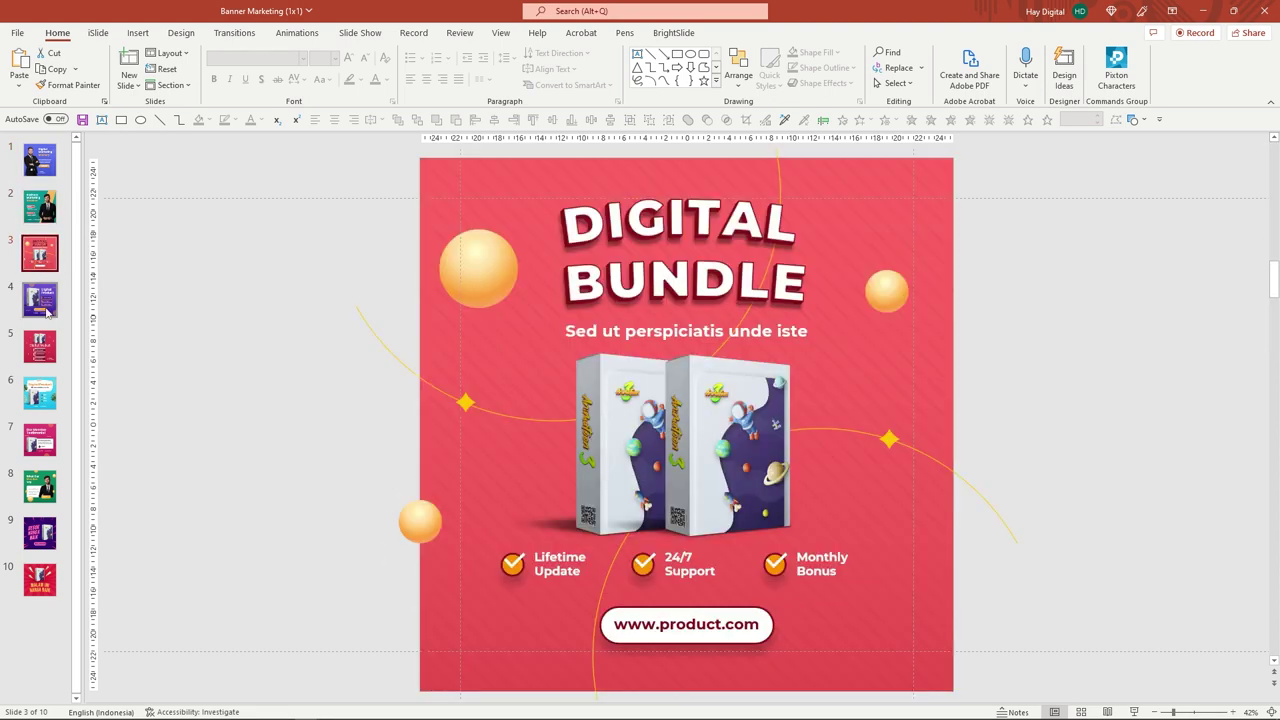
{"action": "mouse_move", "coordinate": [303, 711]}
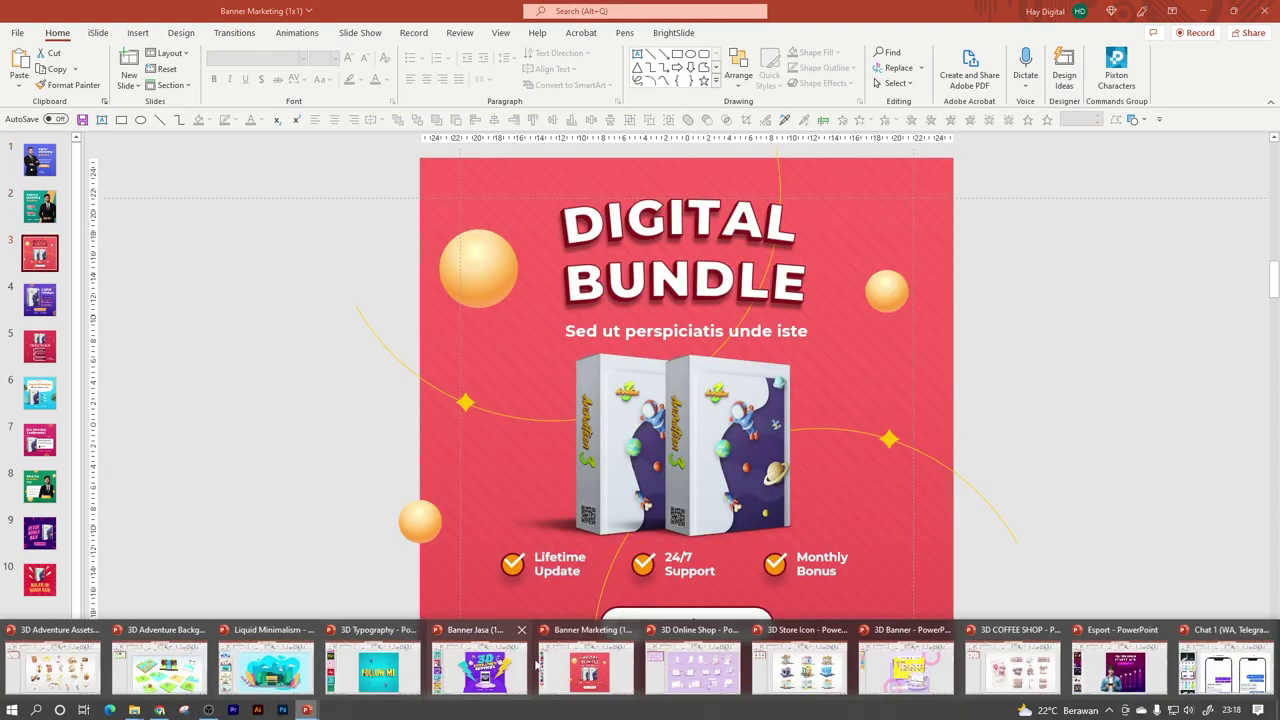
{"action": "left_click", "coordinate": [666, 674]}
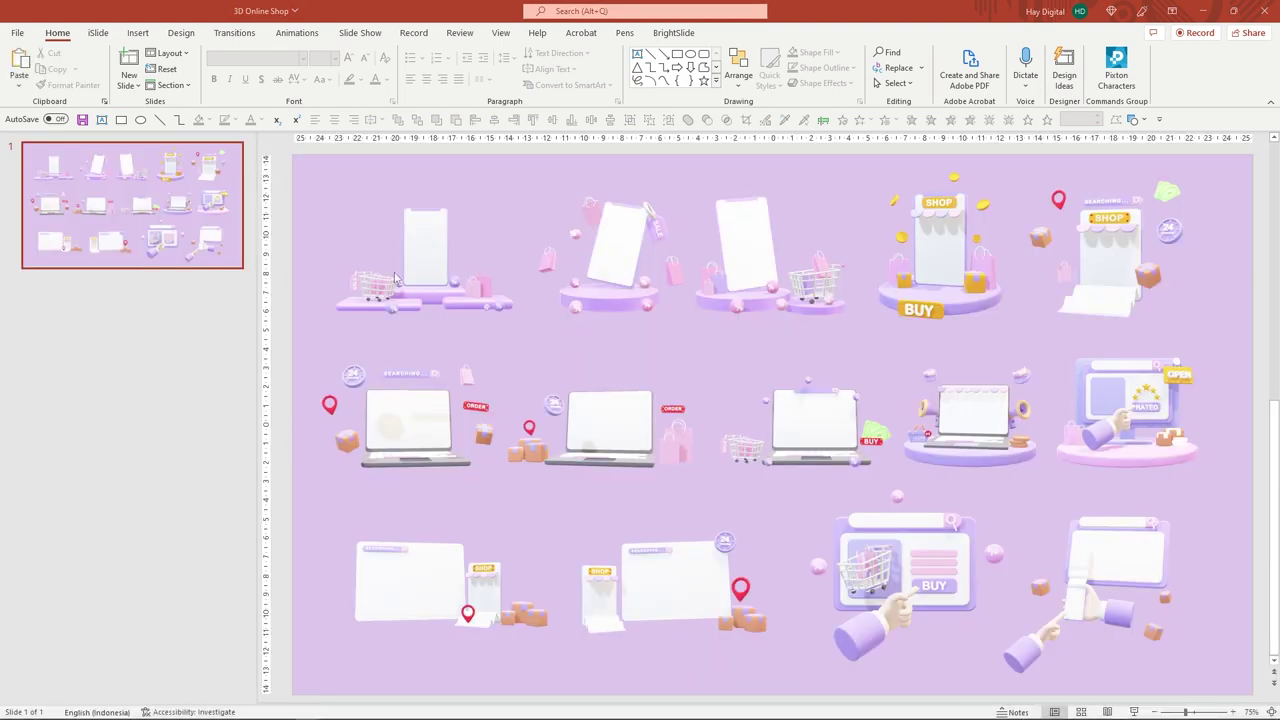
{"action": "left_click", "coordinate": [427, 258]}
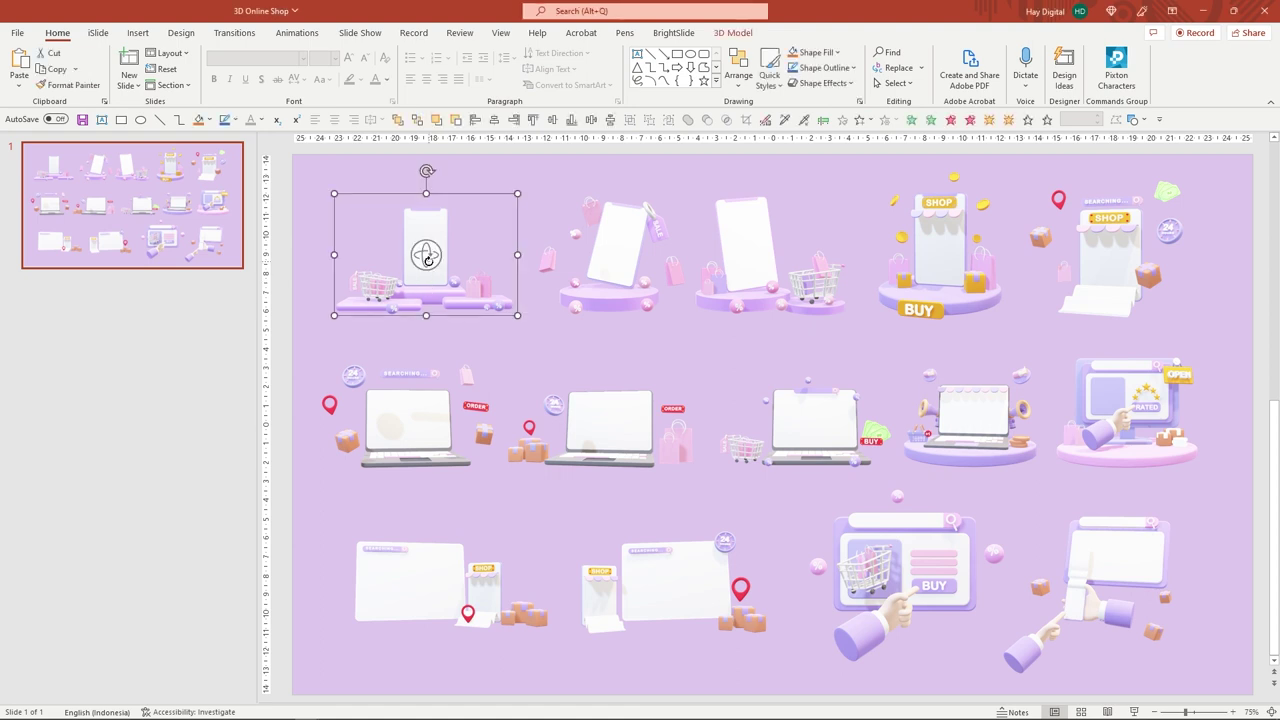
{"action": "left_click_drag", "start_coordinate": [425, 253], "coordinate": [502, 286]}
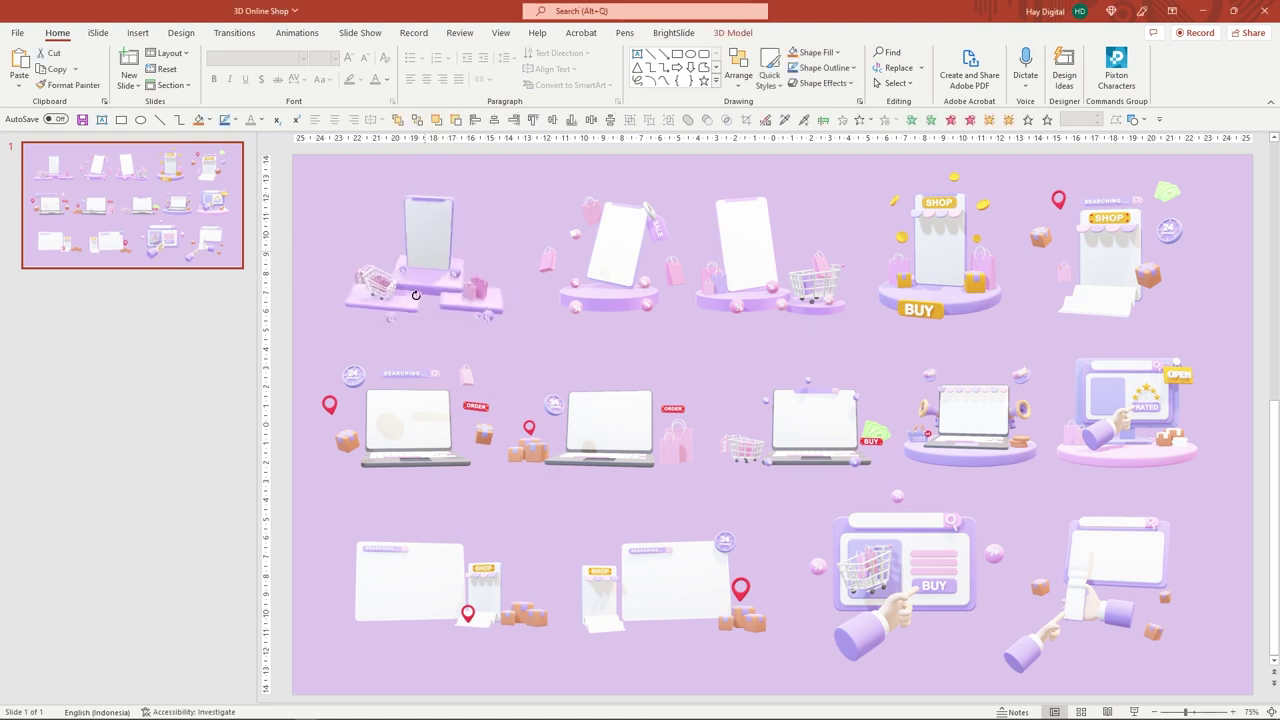
{"action": "left_click", "coordinate": [608, 245]}
{"action": "left_click_drag", "start_coordinate": [612, 245], "coordinate": [463, 392]}
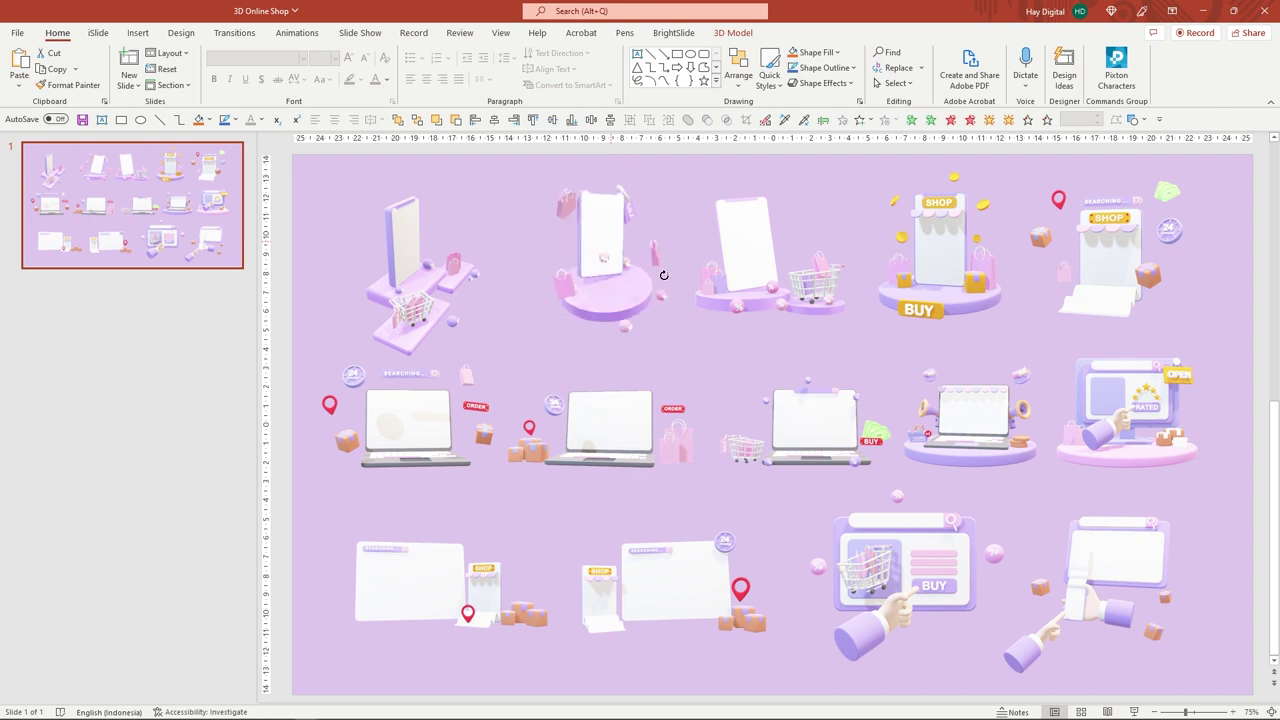
- Re-orient the bakery shop 3D model in the 3D Store Icon file
{"action": "mouse_move", "coordinate": [310, 711]}
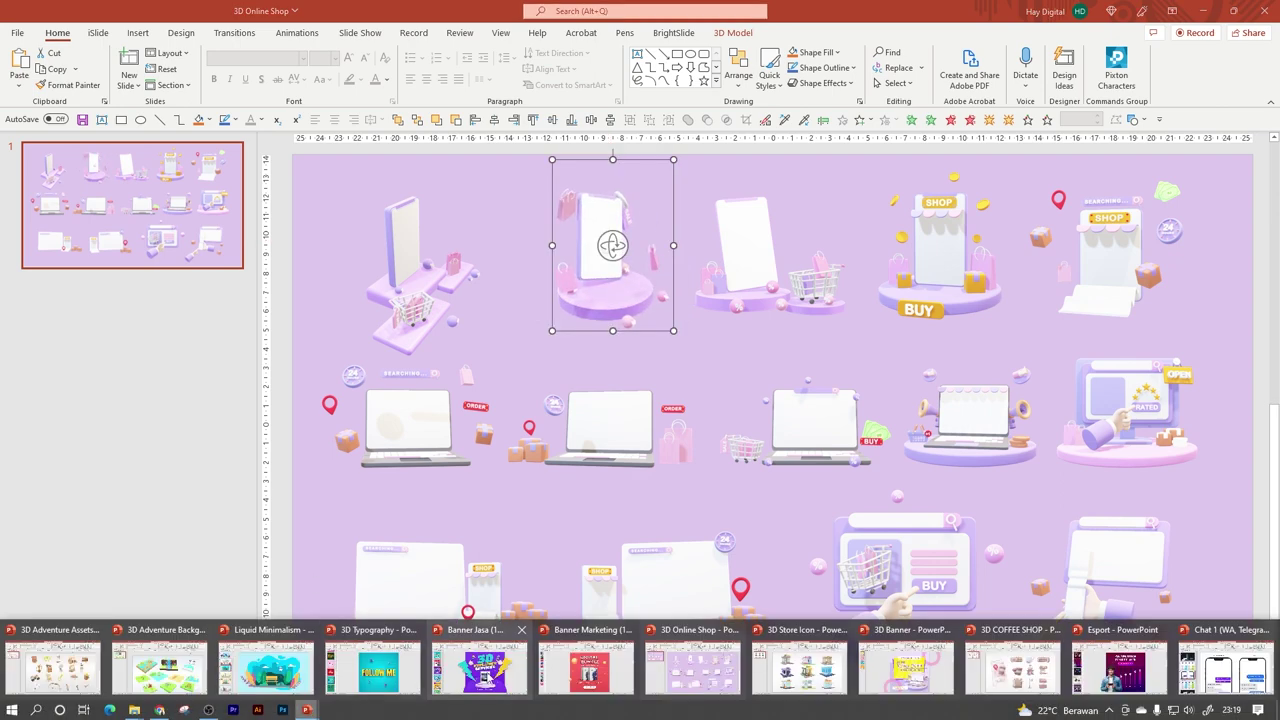
{"action": "left_click", "coordinate": [802, 678]}
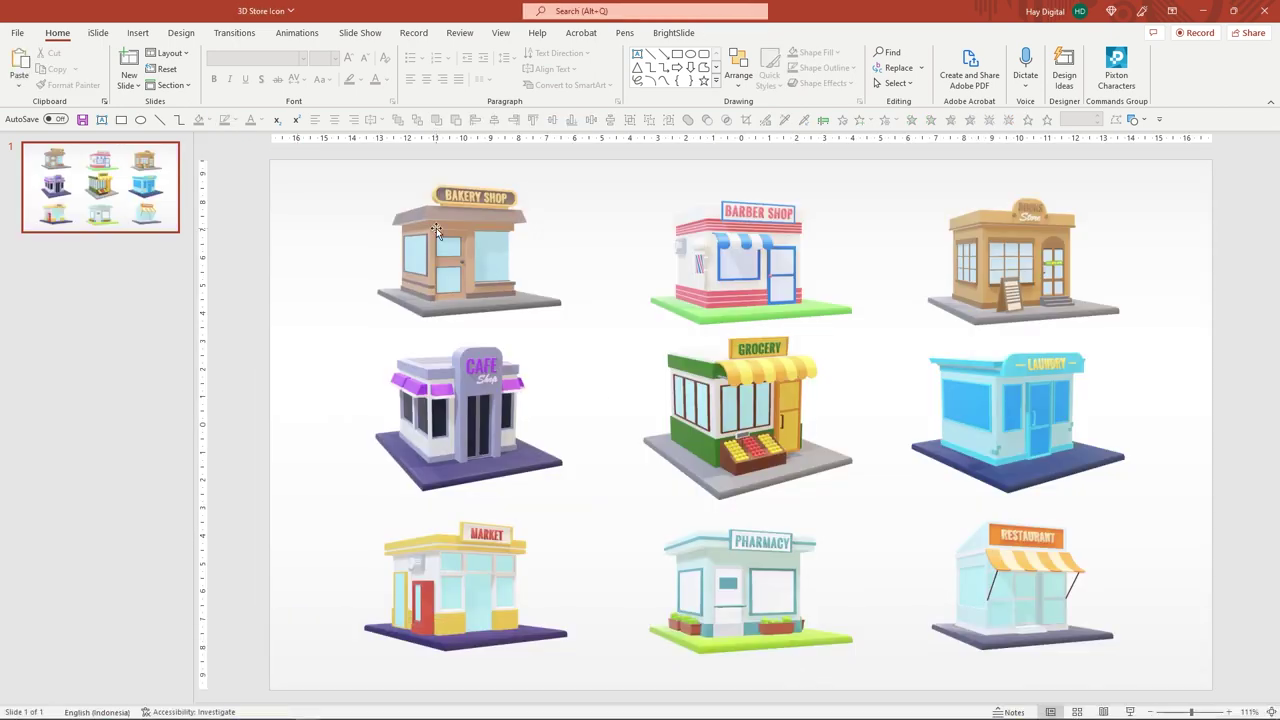
{"action": "left_click_drag", "start_coordinate": [442, 253], "coordinate": [495, 280]}
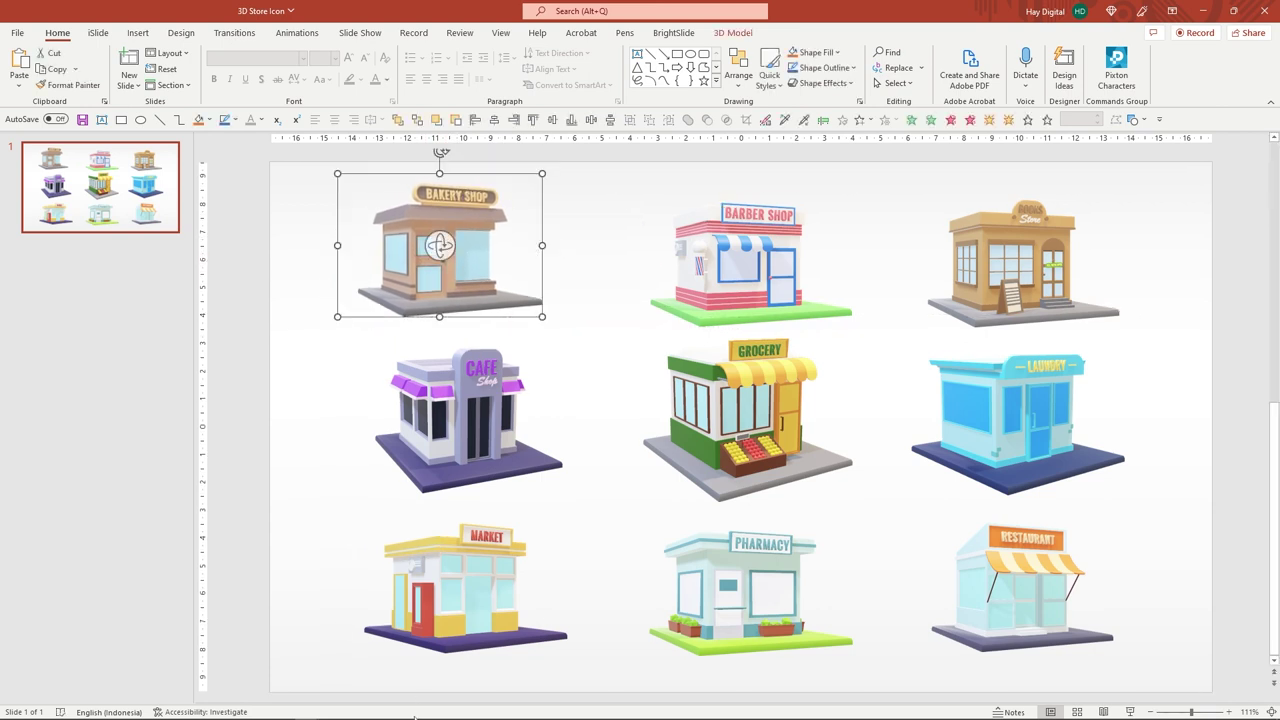
- Nudge the second phone model in 3D Online Shop slightly downward
{"action": "mouse_move", "coordinate": [391, 716]}
{"action": "mouse_move", "coordinate": [307, 711]}
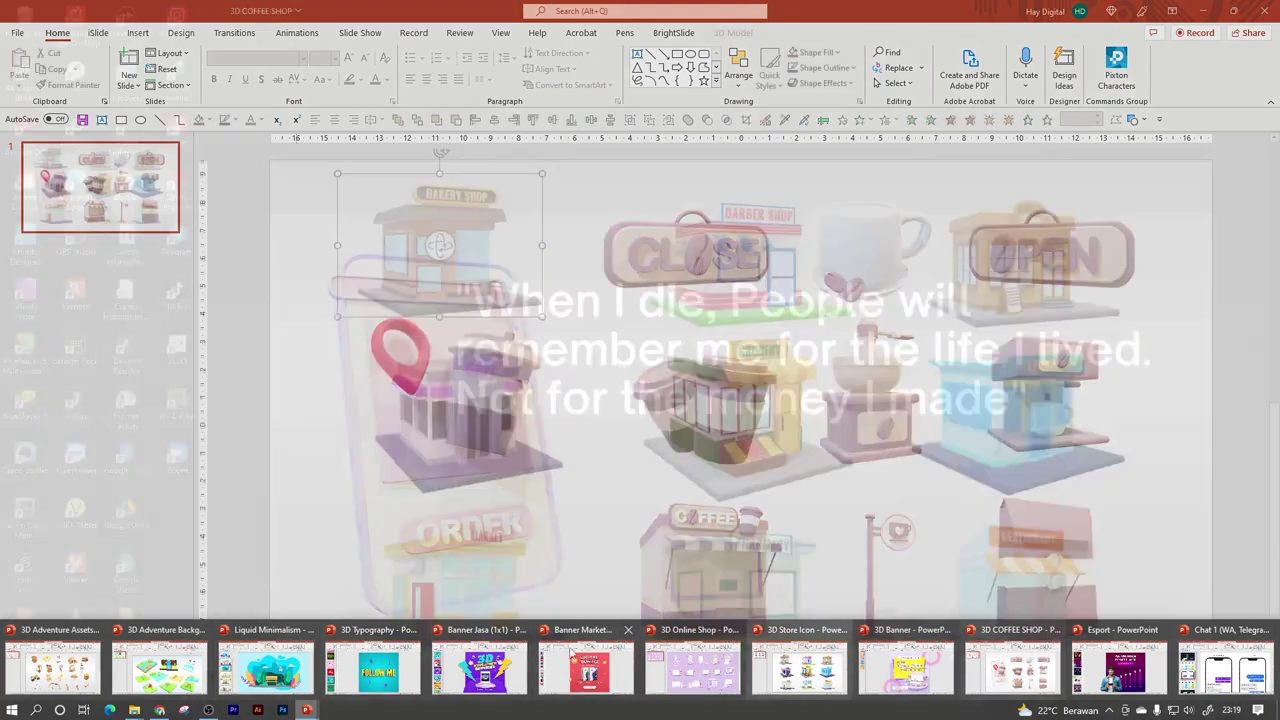
{"action": "mouse_move", "coordinate": [586, 662]}
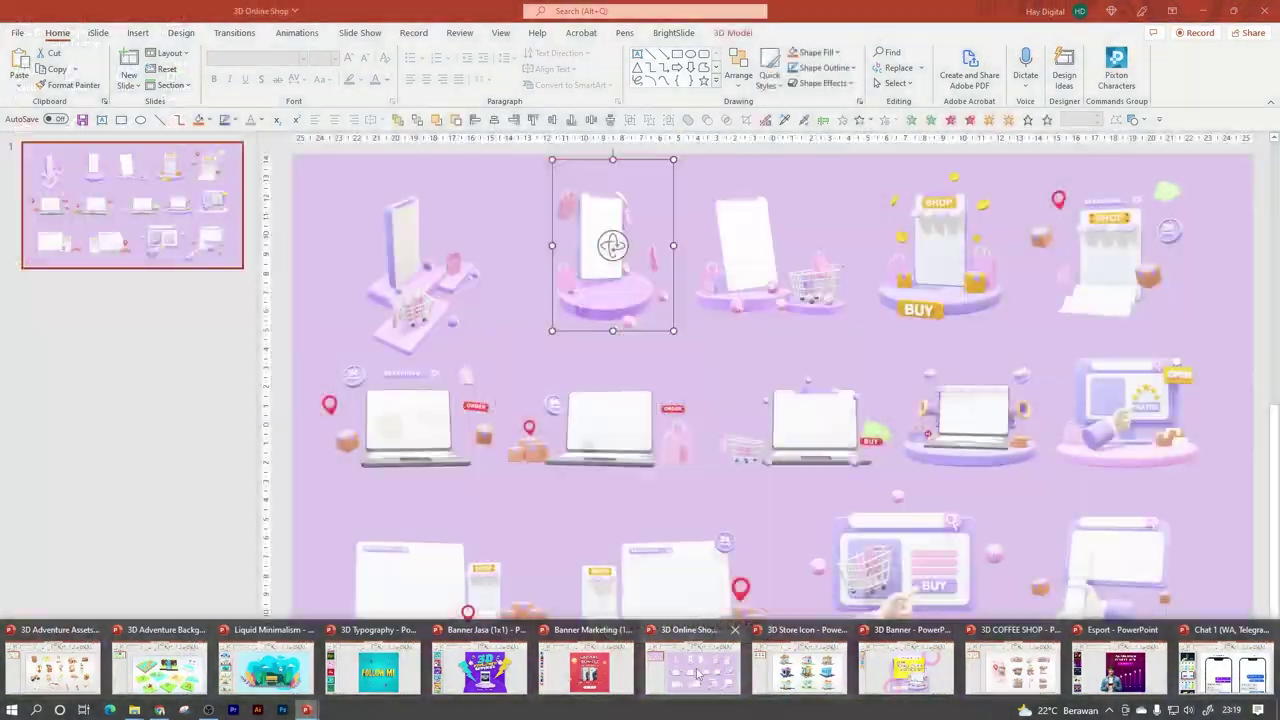
{"action": "left_click", "coordinate": [695, 668]}
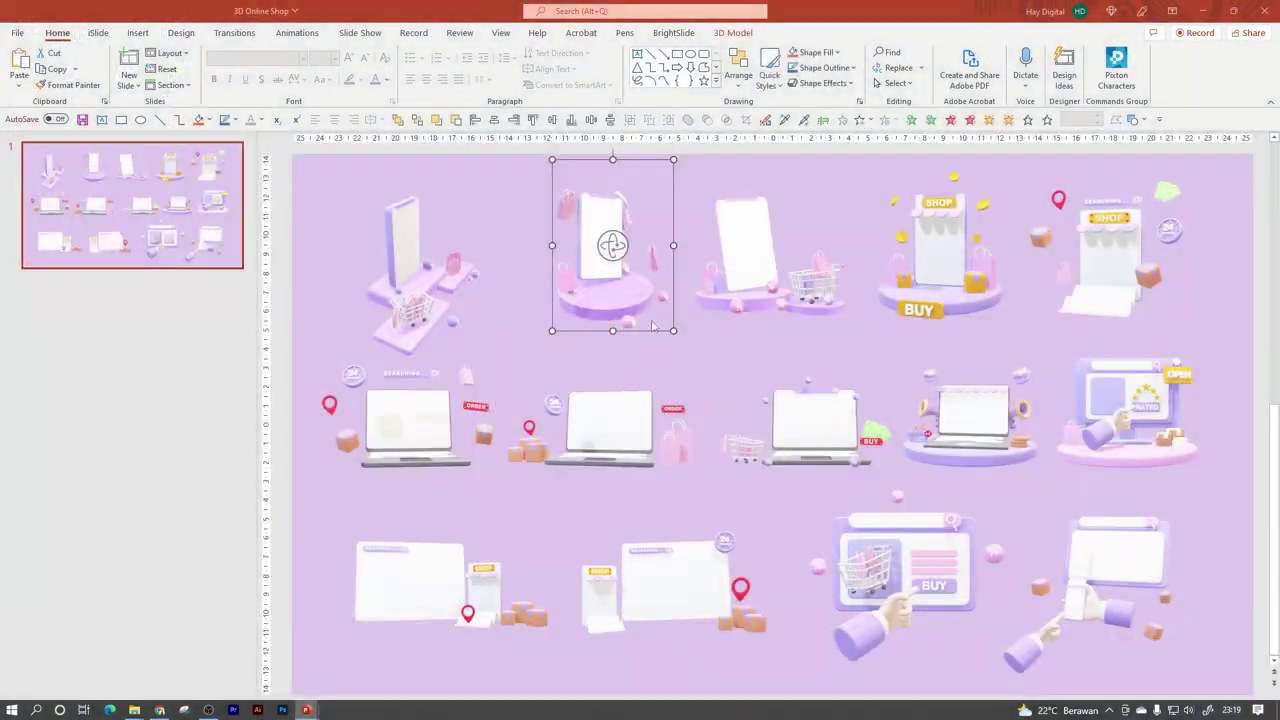
{"action": "left_click_drag", "start_coordinate": [585, 256], "coordinate": [580, 282]}
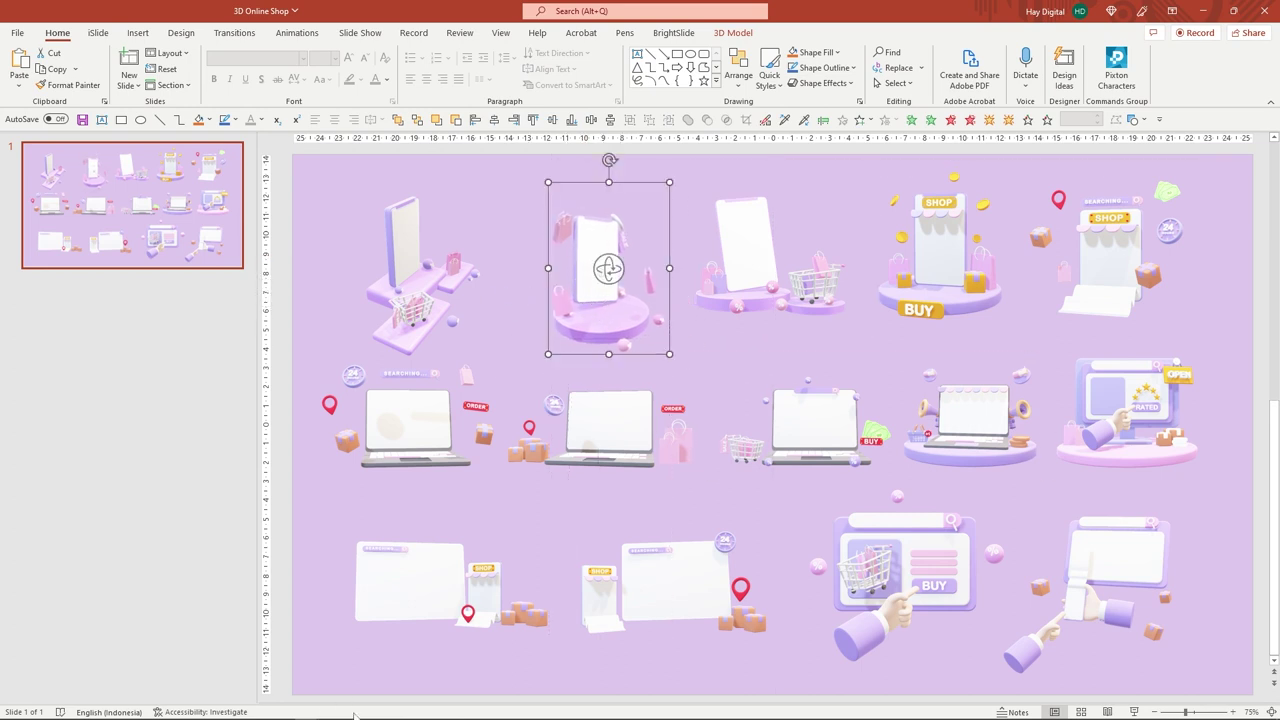
{"action": "mouse_move", "coordinate": [353, 718]}
{"action": "mouse_move", "coordinate": [307, 711]}
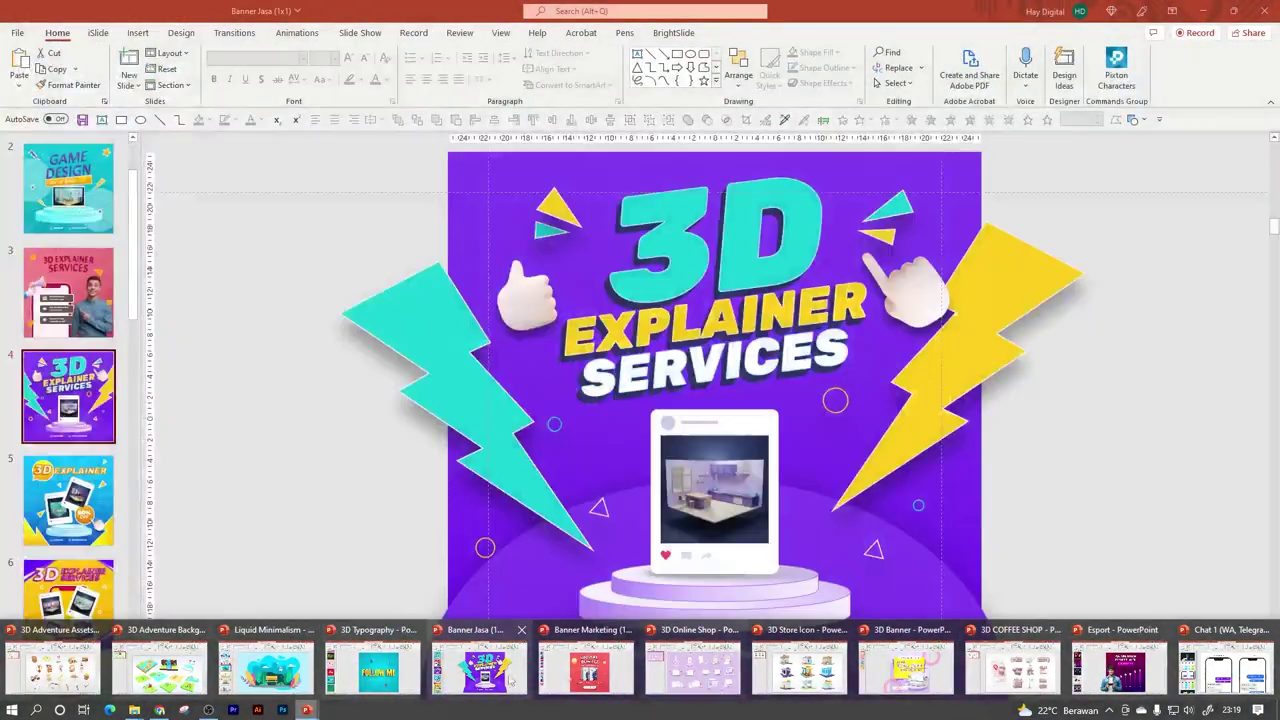
- Check the Banner Jasa card, then select the wooden shield model in 3D Adventure Assets
{"action": "left_click", "coordinate": [485, 665]}
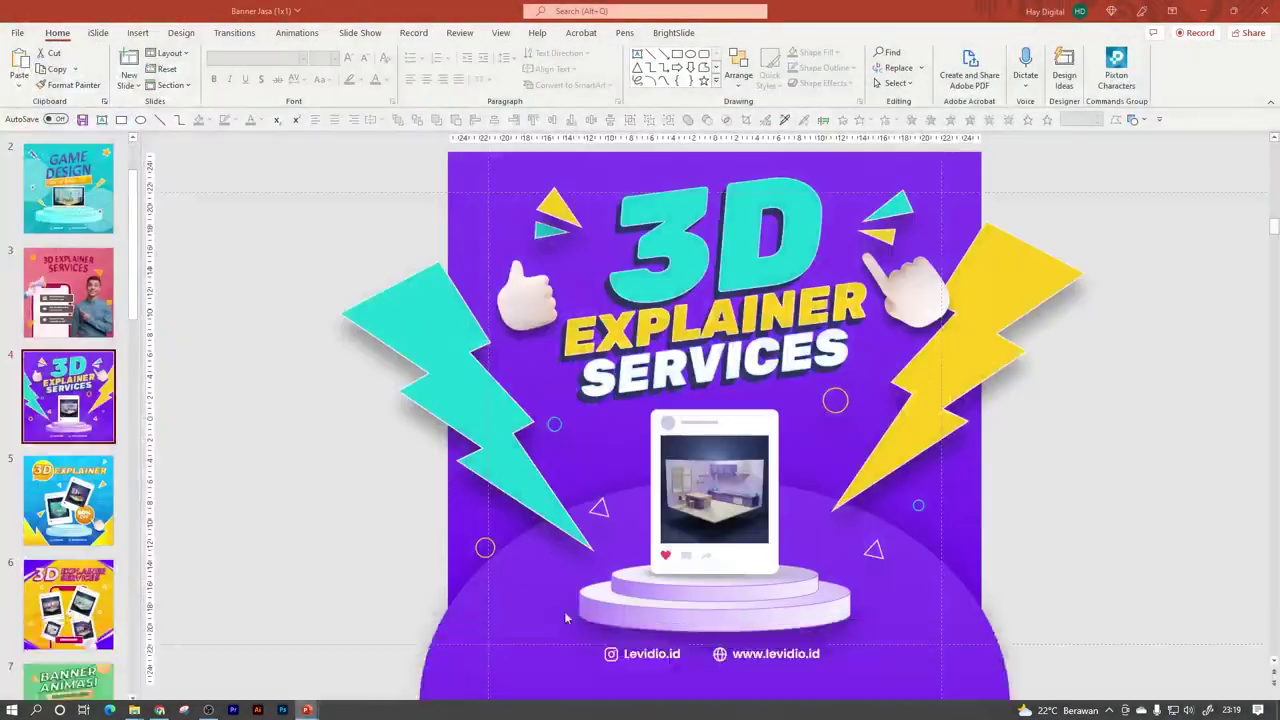
{"action": "left_click", "coordinate": [707, 499]}
{"action": "left_click", "coordinate": [682, 420]}
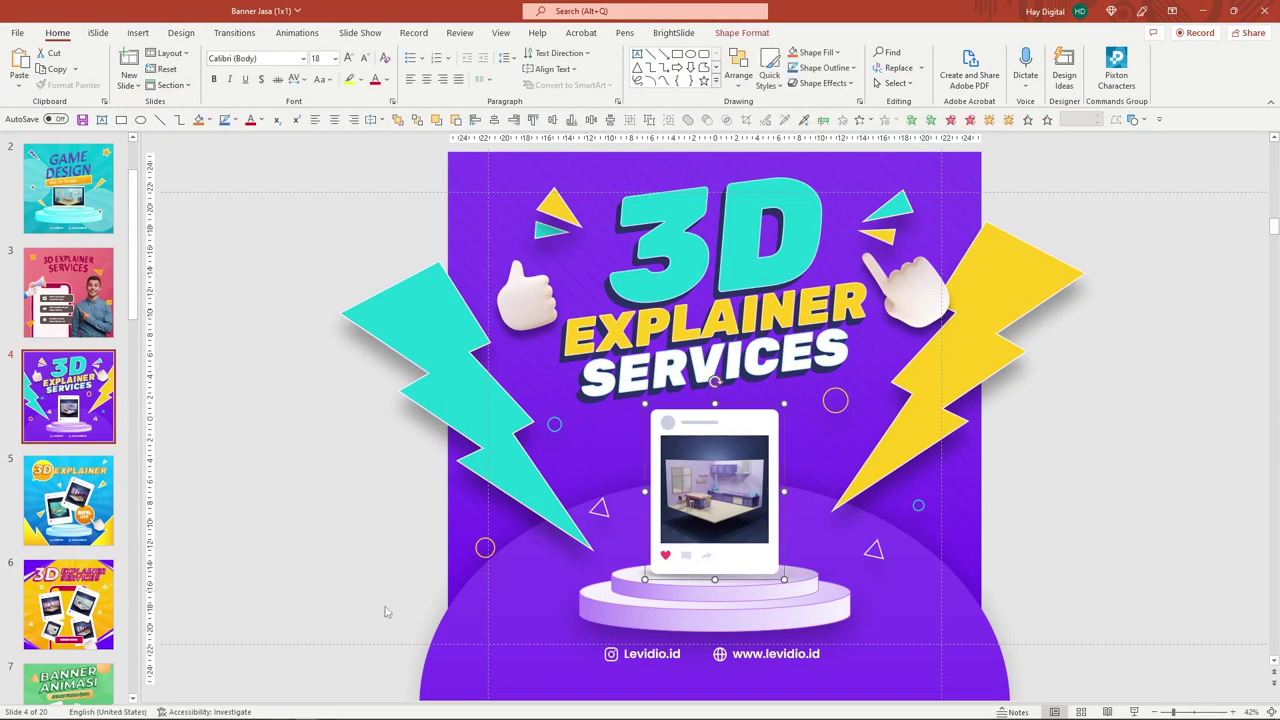
{"action": "mouse_move", "coordinate": [345, 715]}
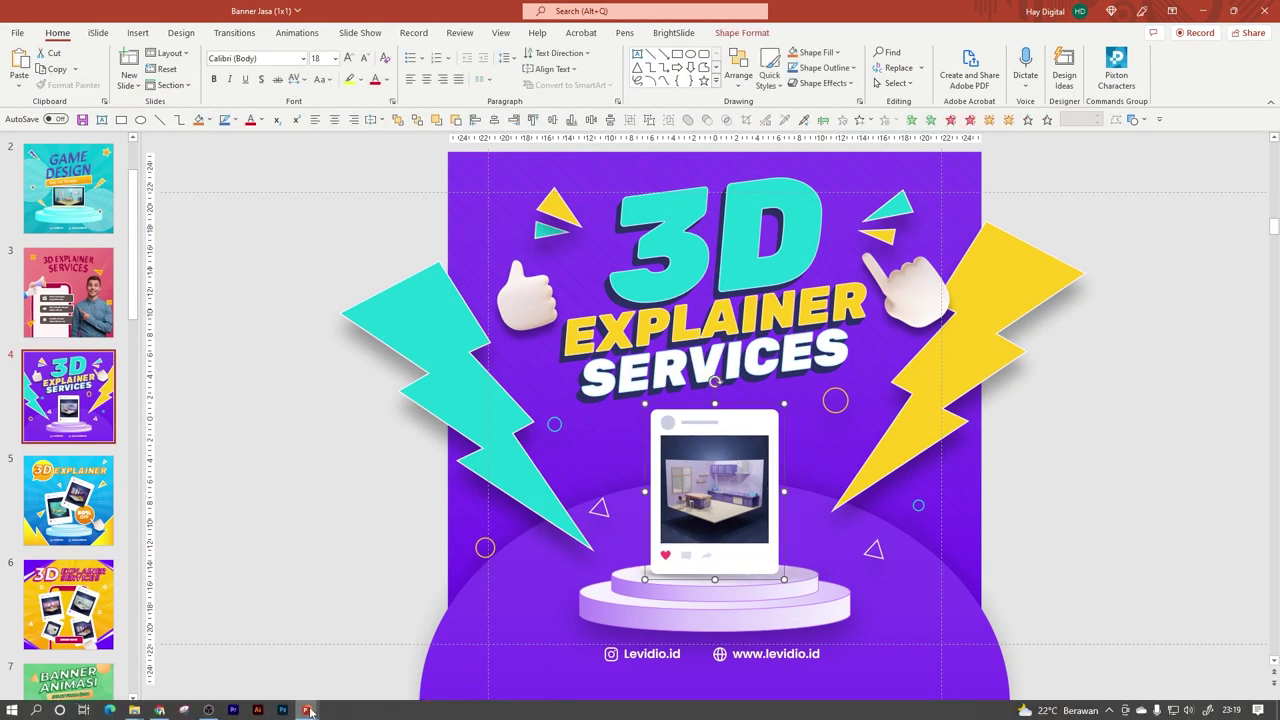
{"action": "left_click", "coordinate": [55, 672]}
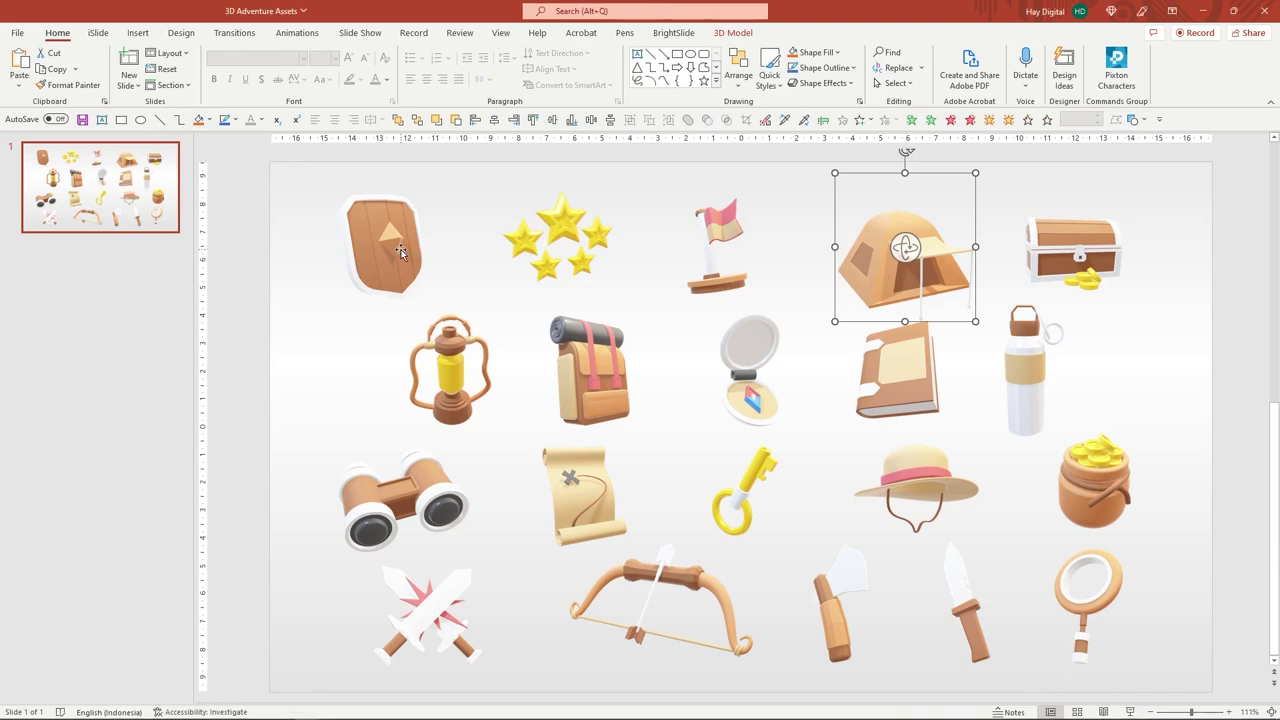
{"action": "left_click", "coordinate": [390, 248]}
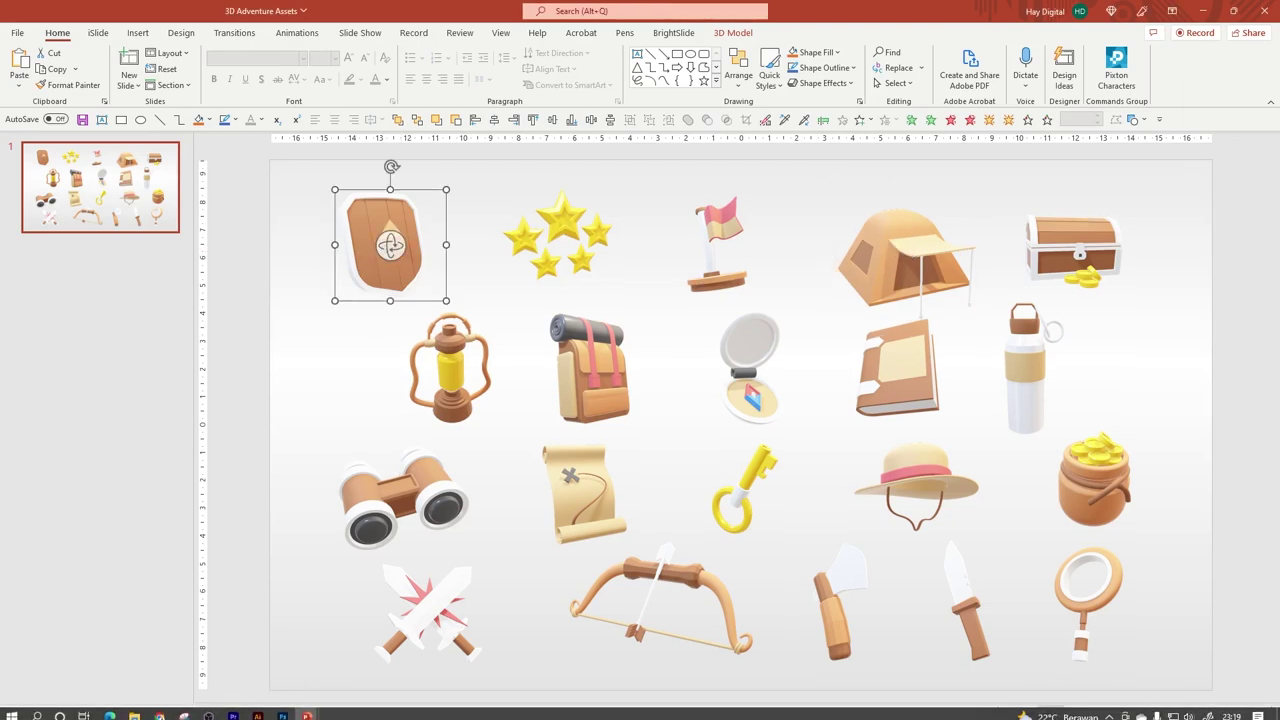
- Paste the shield into Banner Jasa, resize and rotate it, and settle it onto the phone
{"action": "mouse_move", "coordinate": [307, 711]}
{"action": "left_click", "coordinate": [480, 665]}
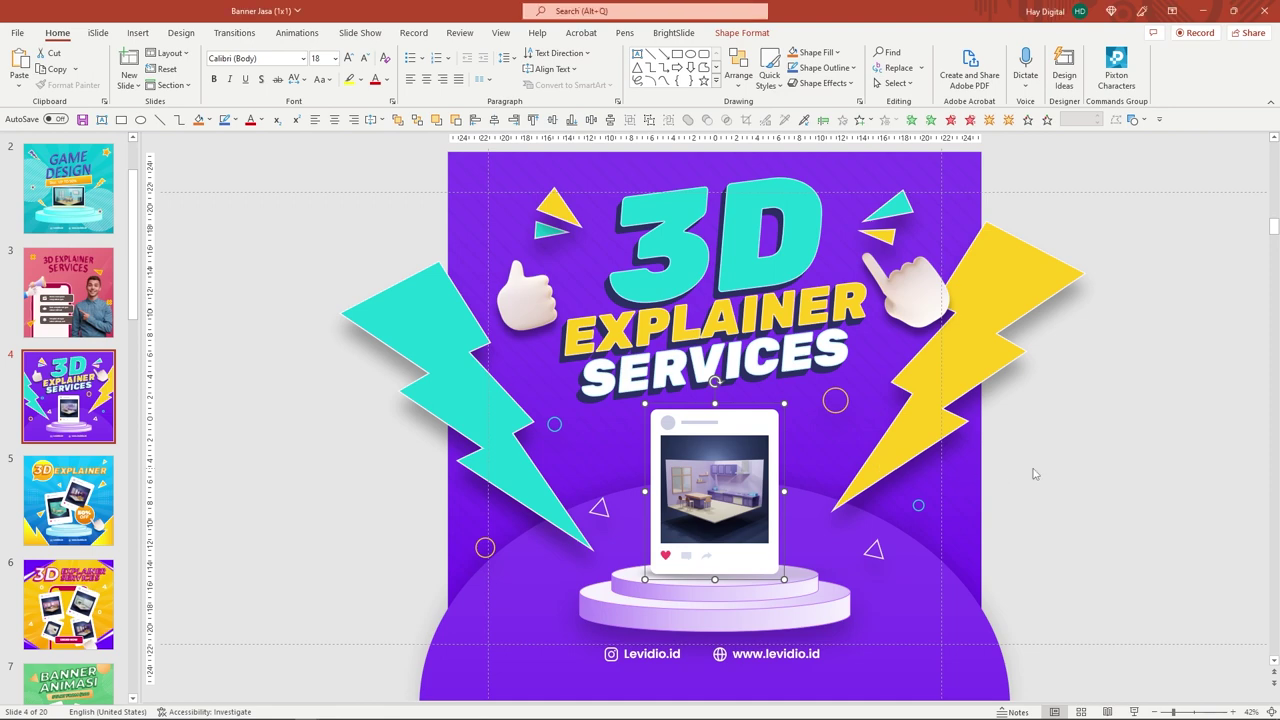
{"action": "key", "text": "ctrl+v"}
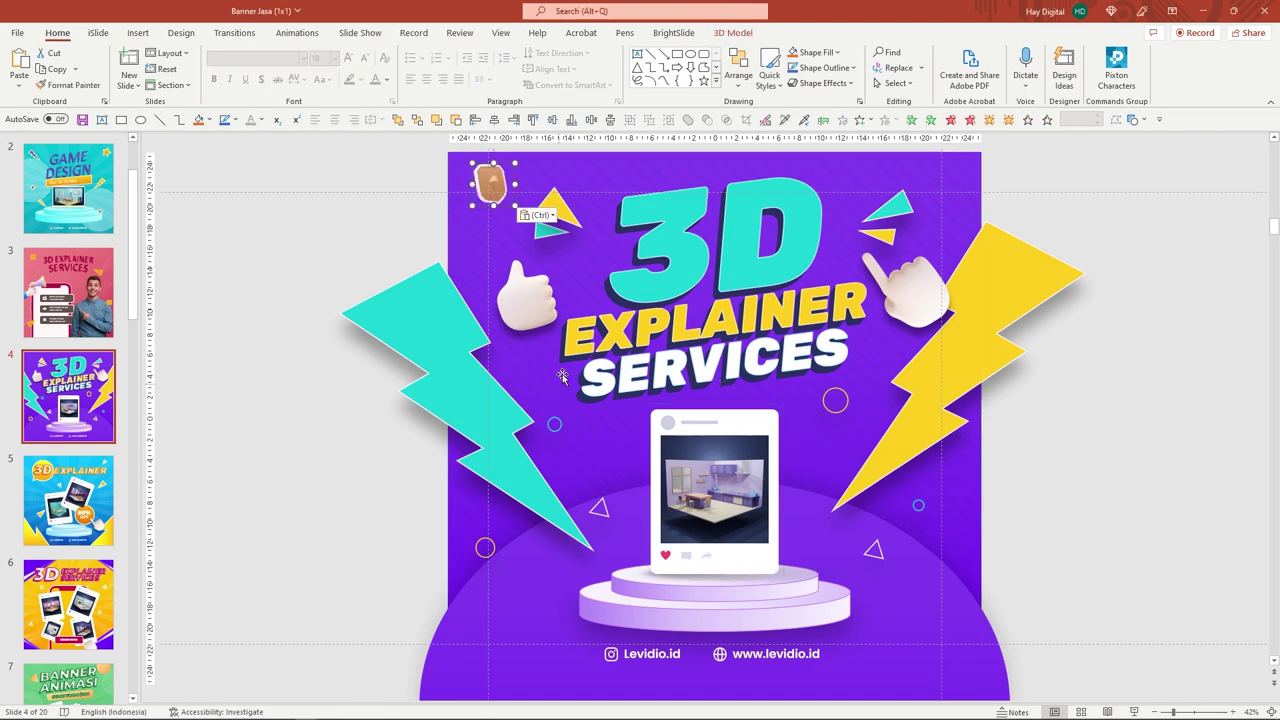
{"action": "left_click_drag", "start_coordinate": [516, 206], "coordinate": [690, 410]}
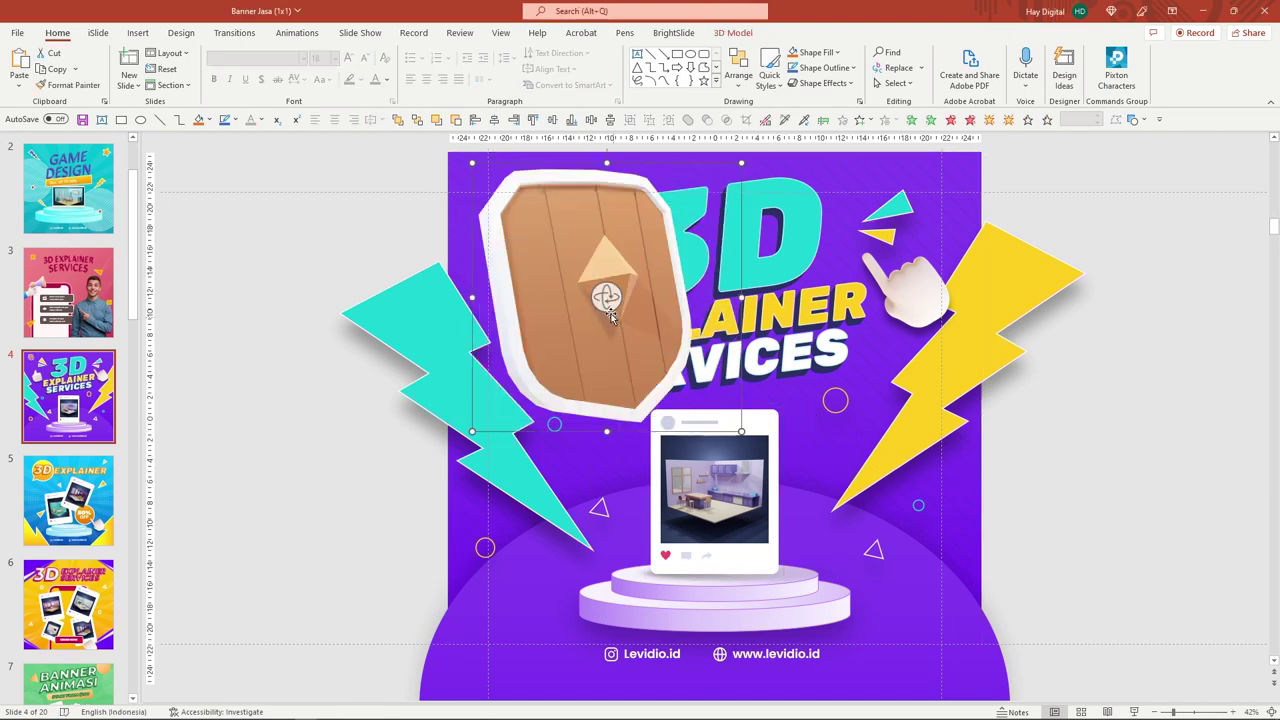
{"action": "mouse_move", "coordinate": [610, 316]}
{"action": "left_mouse_down"}
{"action": "mouse_move", "coordinate": [600, 325]}
{"action": "mouse_move", "coordinate": [603, 209]}
{"action": "left_mouse_up"}
{"action": "left_click_drag", "start_coordinate": [590, 290], "coordinate": [617, 478]}
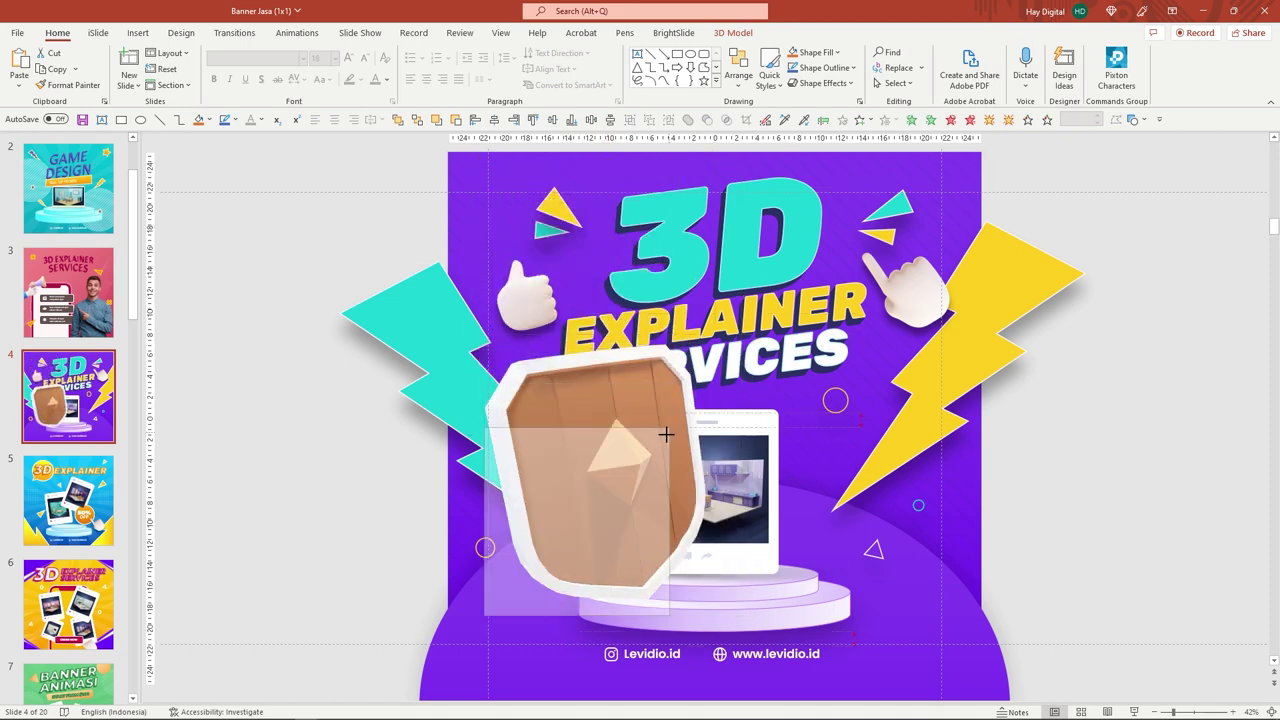
{"action": "left_click_drag", "start_coordinate": [752, 343], "coordinate": [663, 429]}
{"action": "left_click_drag", "start_coordinate": [616, 483], "coordinate": [666, 453]}
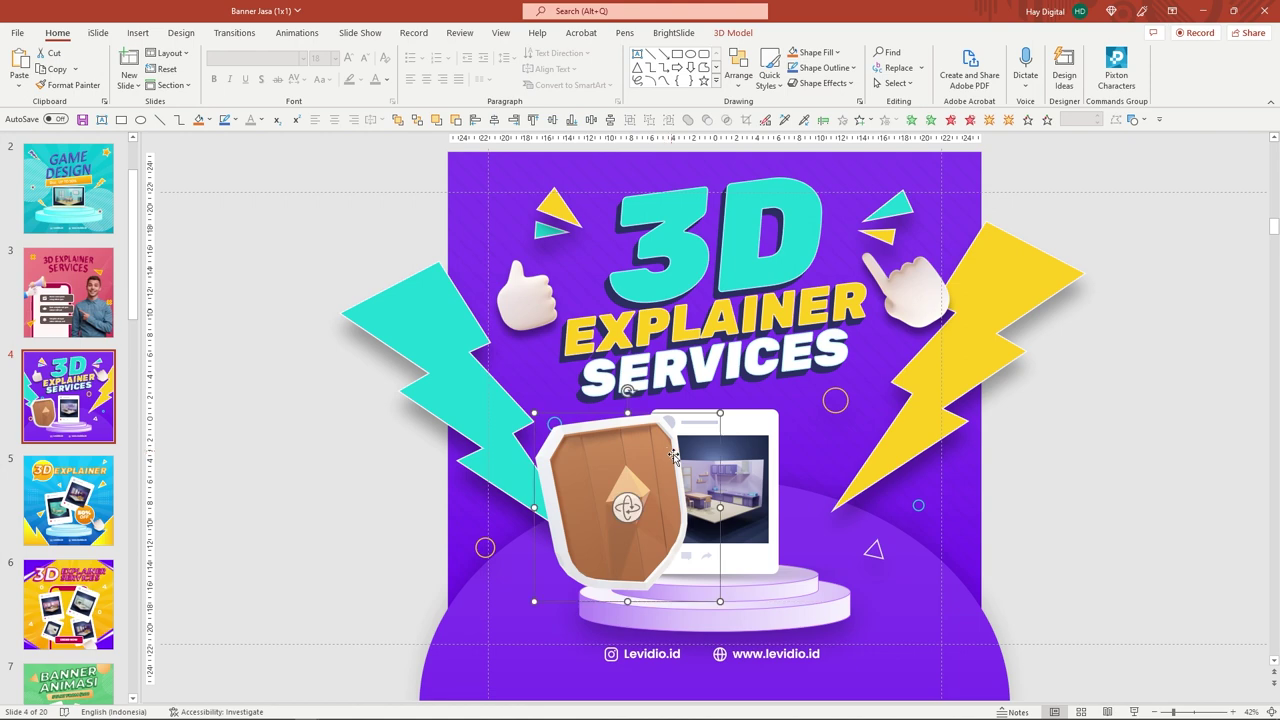
{"action": "left_click", "coordinate": [1131, 507]}
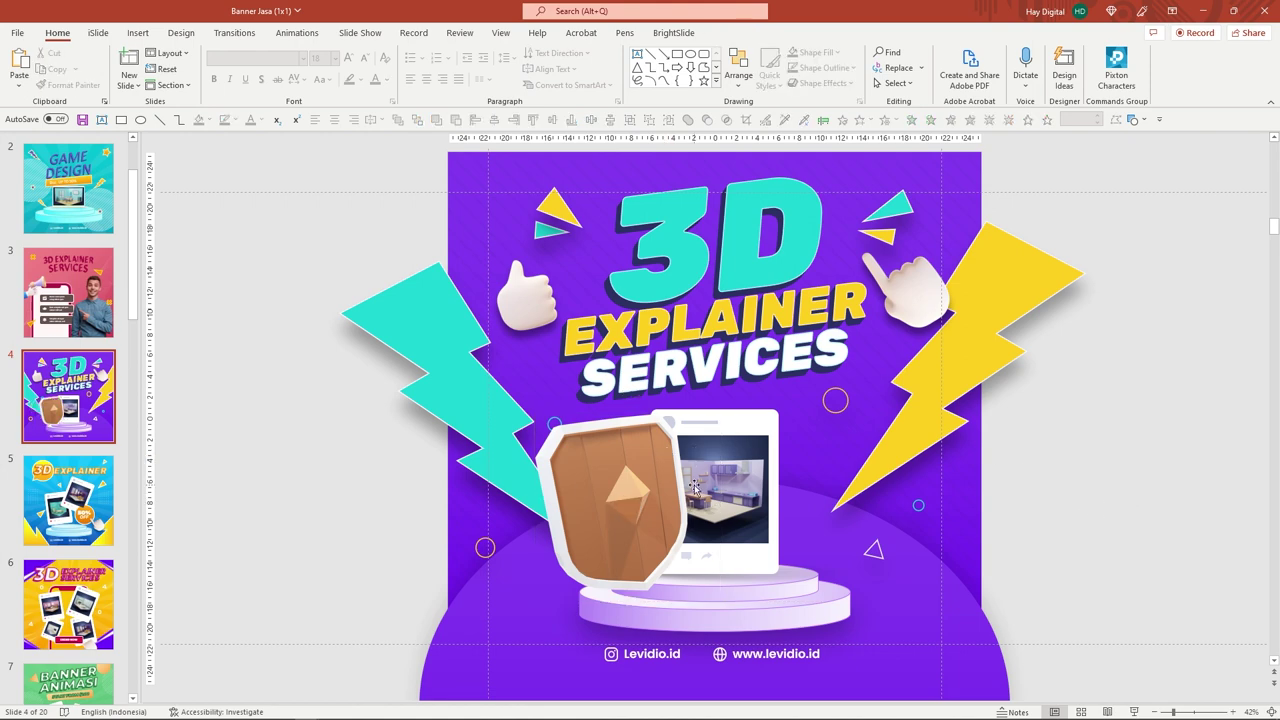
{"action": "mouse_move", "coordinate": [336, 710]}
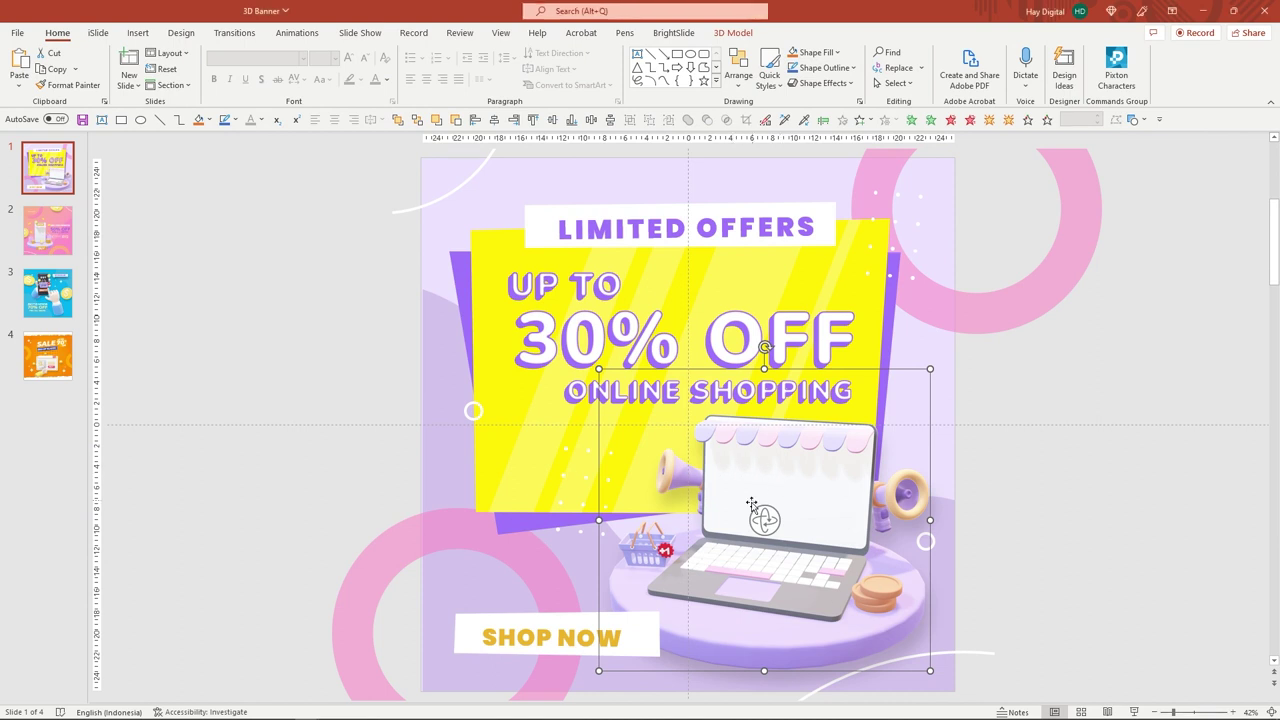
- Rotate the laptop model on the 30% OFF banner, view the 50% OFF slide, then 3D COFFEE SHOP
{"action": "mouse_move", "coordinate": [765, 519]}
{"action": "left_mouse_down"}
{"action": "mouse_move", "coordinate": [943, 550]}
{"action": "mouse_move", "coordinate": [903, 546]}
{"action": "left_mouse_up"}
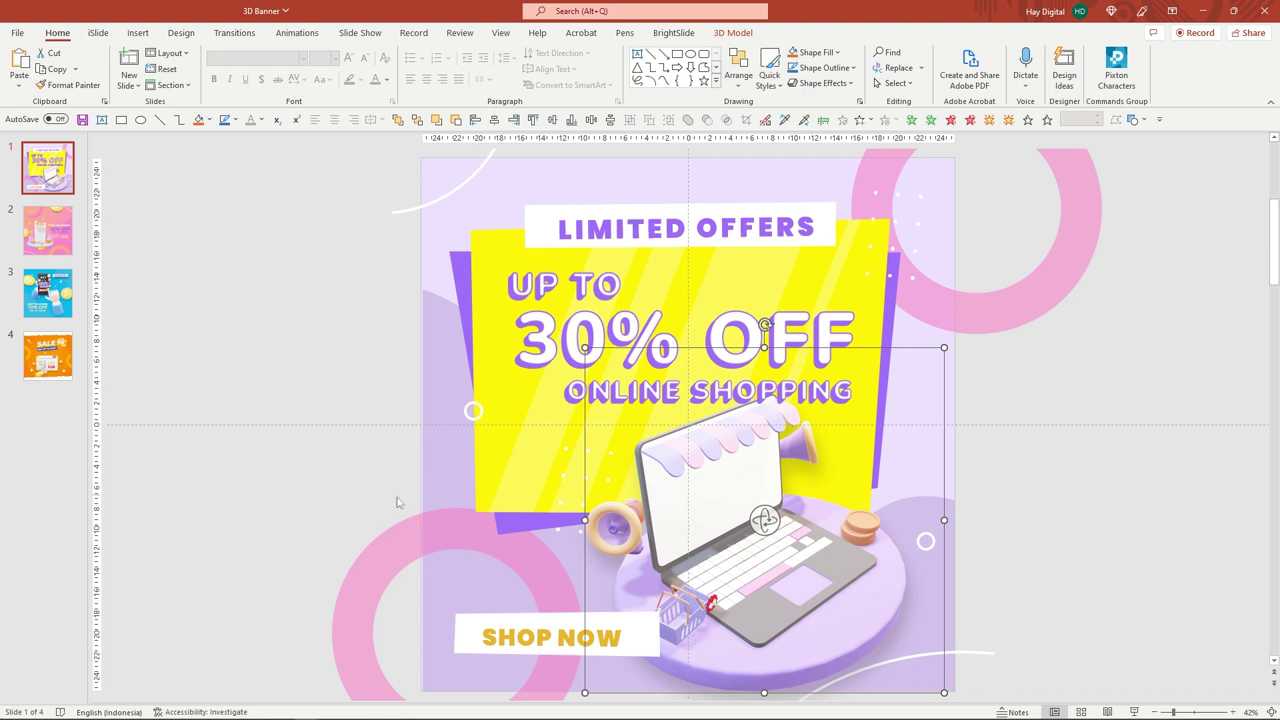
{"action": "left_click", "coordinate": [46, 245]}
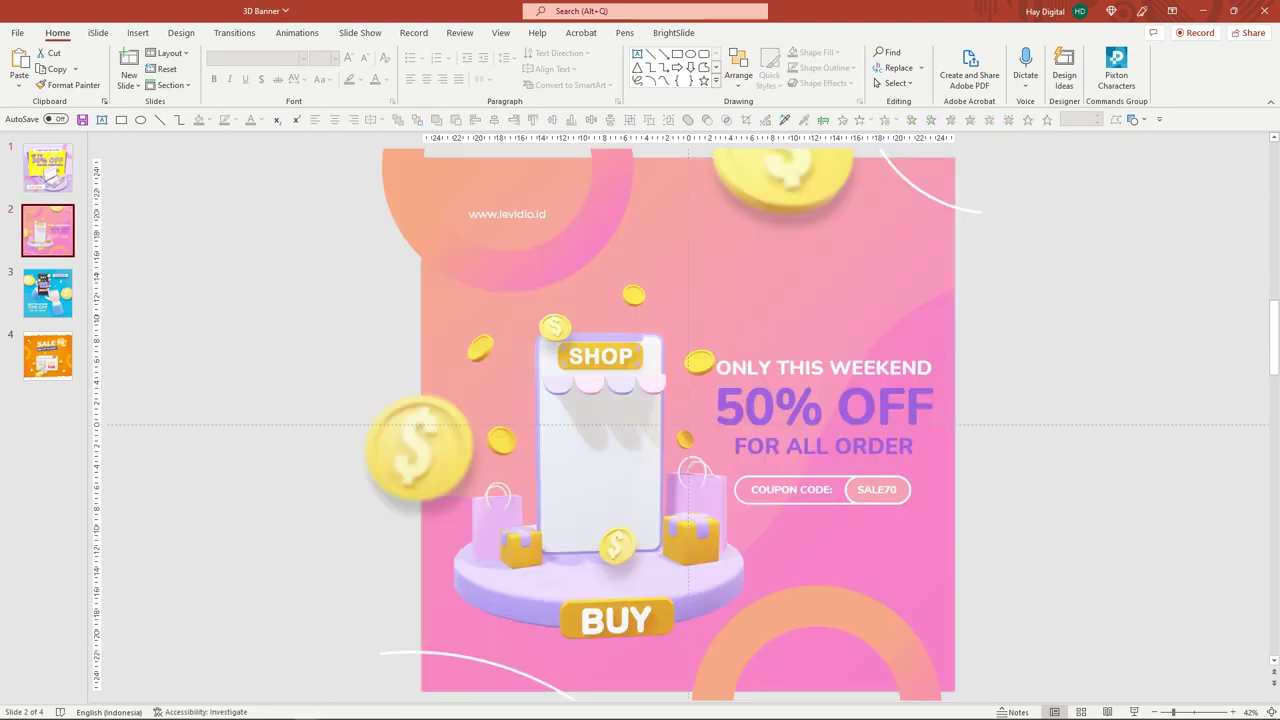
{"action": "mouse_move", "coordinate": [307, 710]}
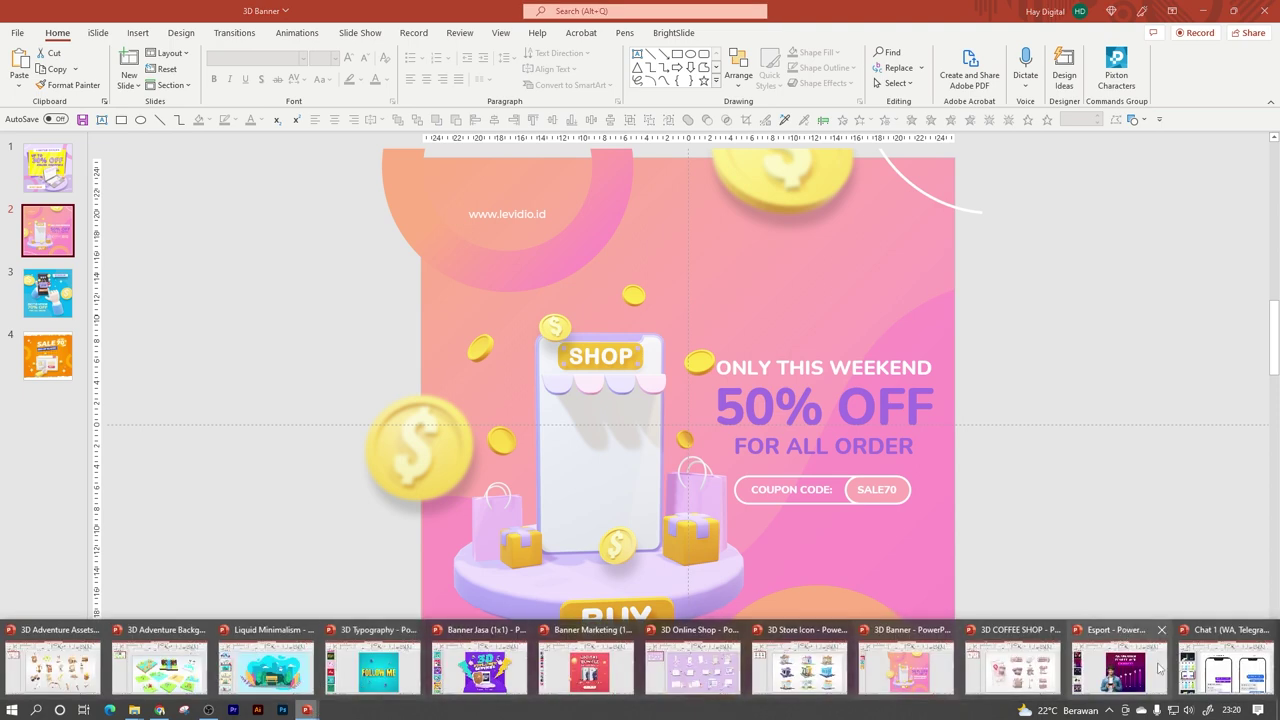
{"action": "left_click", "coordinate": [1012, 665]}
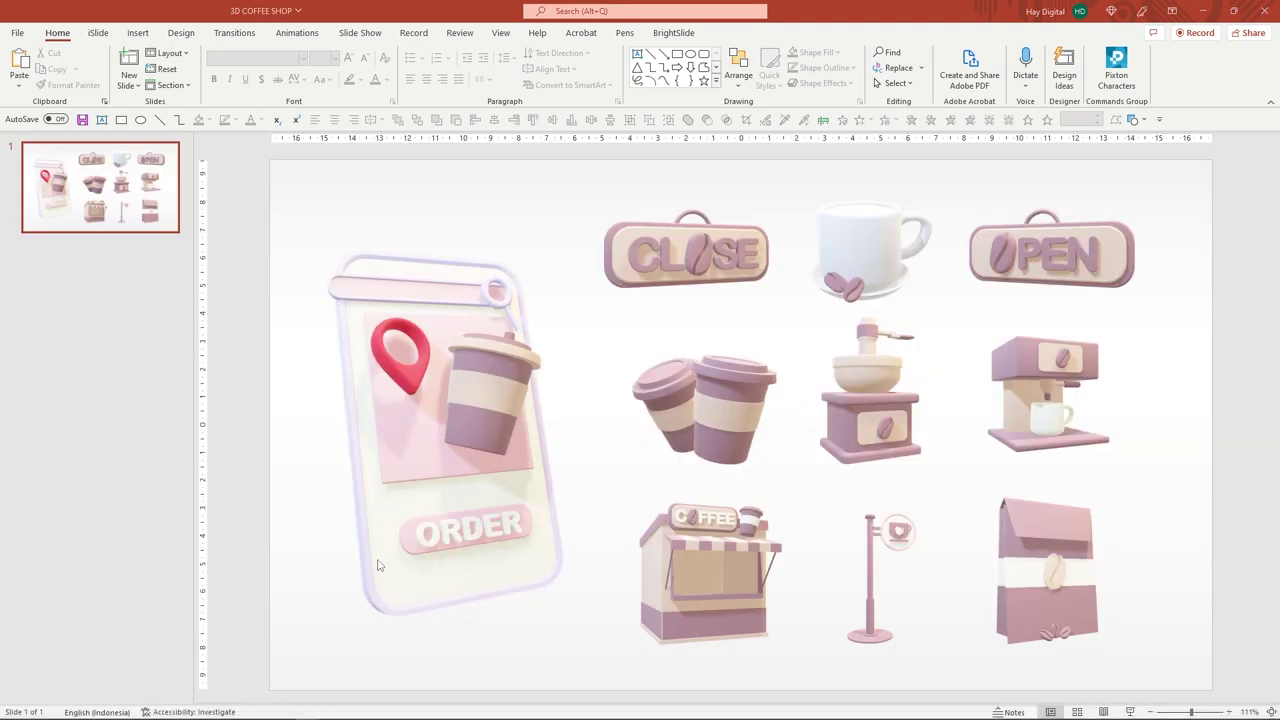
- Look at the Esport deck's Alur Pendaftaran slide, then move to the Chat 1 mockup
{"action": "mouse_move", "coordinate": [307, 711]}
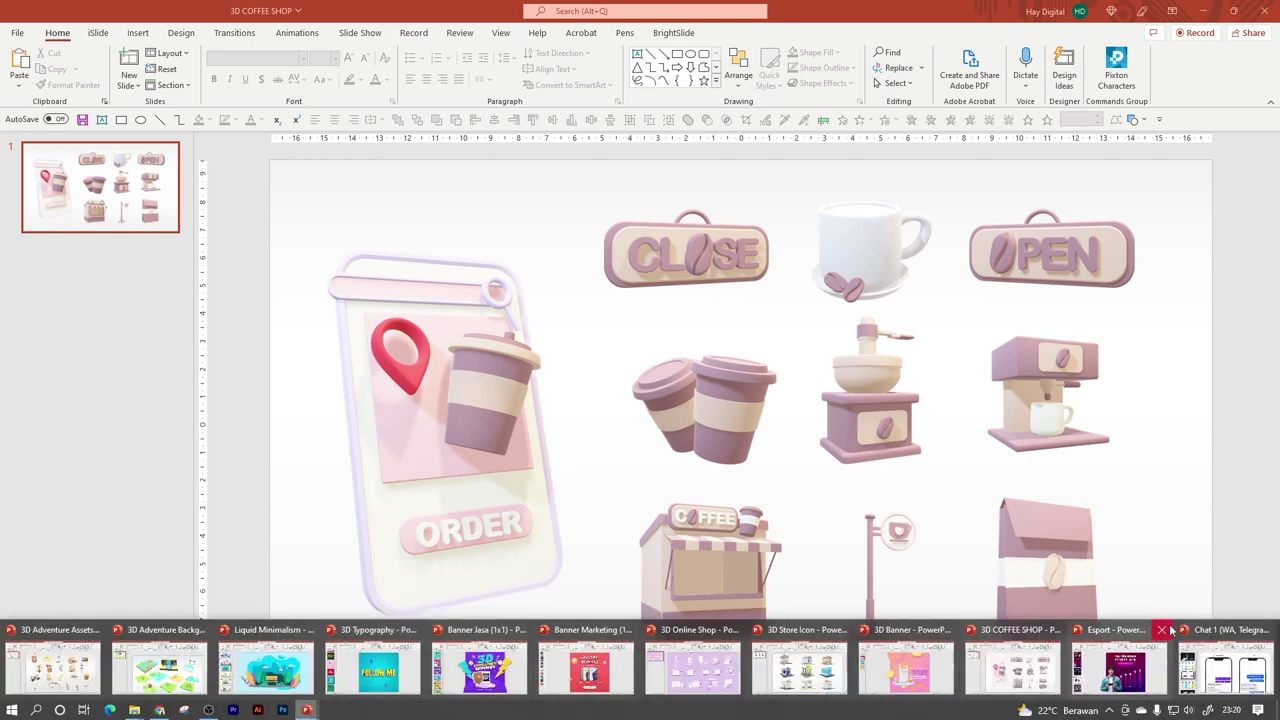
{"action": "left_click", "coordinate": [1120, 665]}
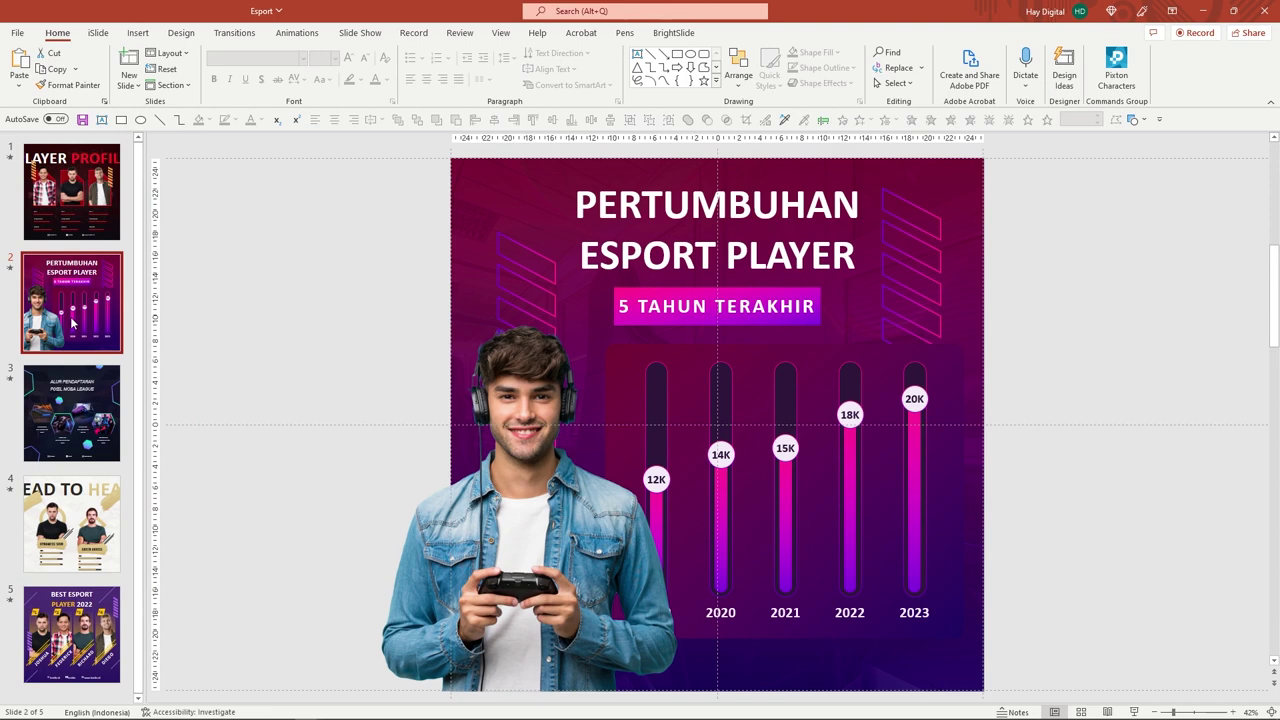
{"action": "left_click", "coordinate": [72, 410]}
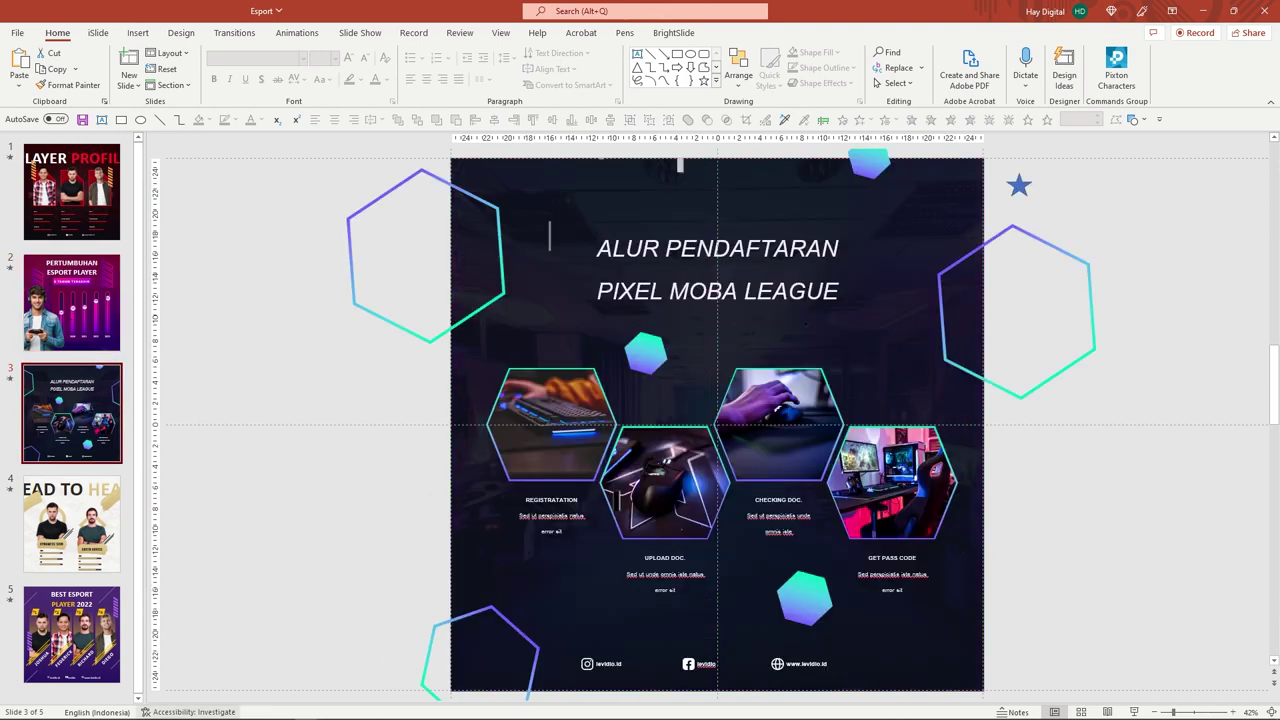
{"action": "mouse_move", "coordinate": [268, 712]}
{"action": "mouse_move", "coordinate": [310, 712]}
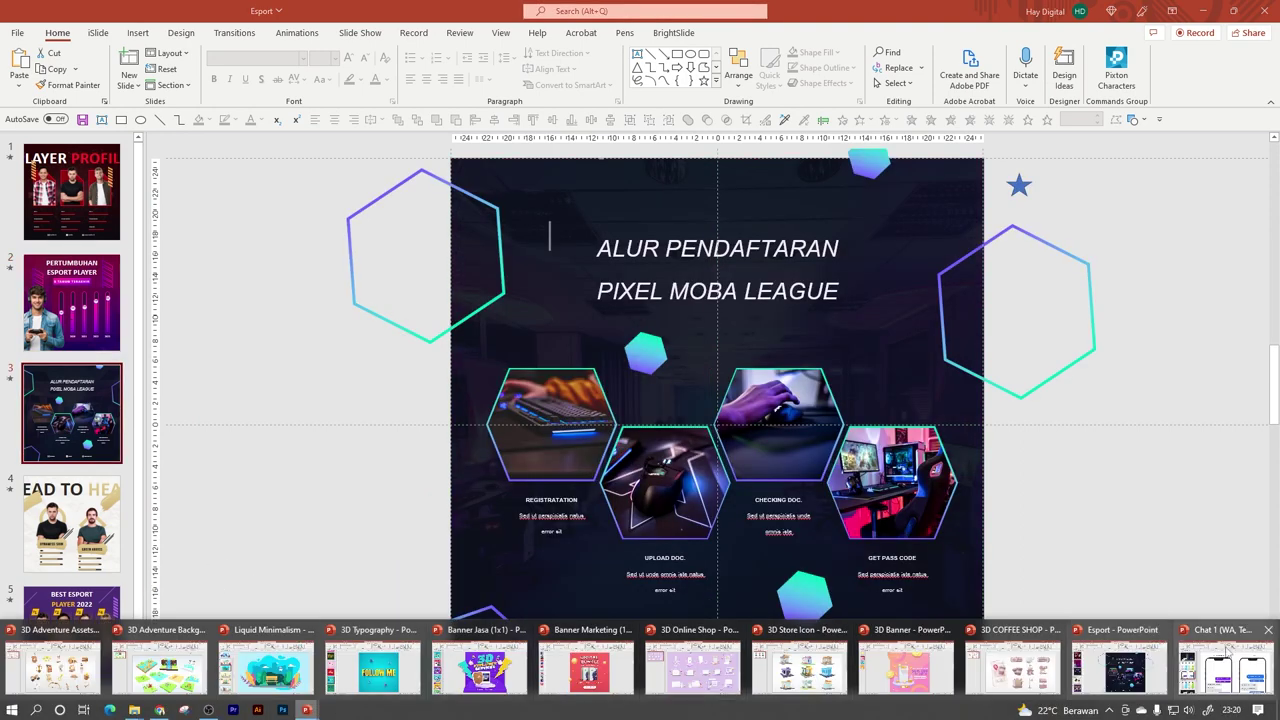
{"action": "left_click", "coordinate": [1120, 660]}
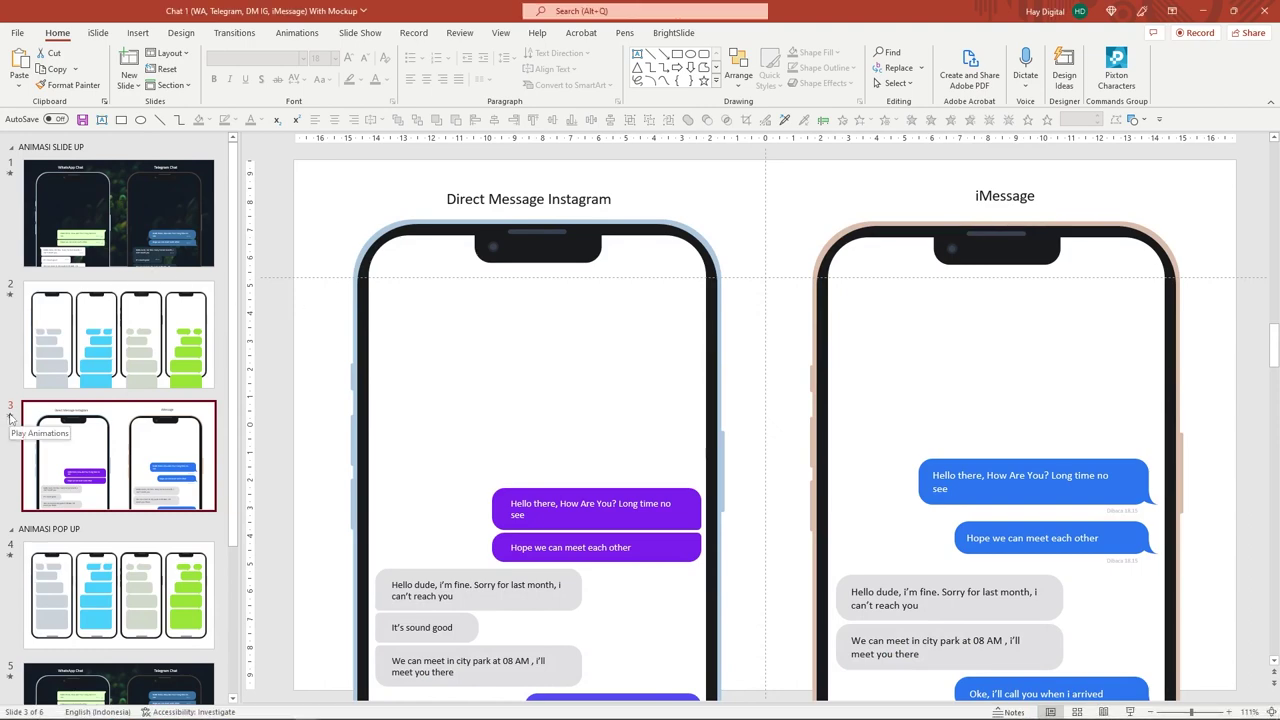
- Replay slide 3's bubble animations and change the purple Hello there bubble to 'Hay aku yoko'
{"action": "left_click", "coordinate": [11, 416]}
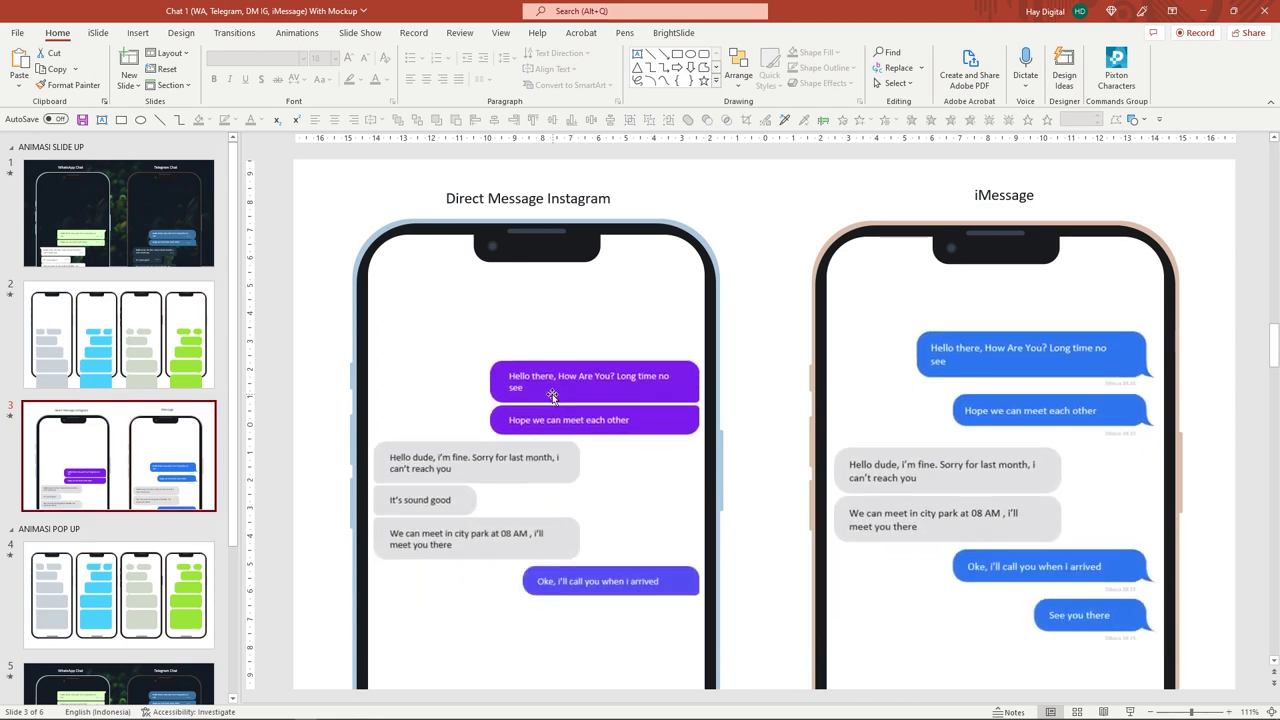
{"action": "left_click", "coordinate": [553, 509]}
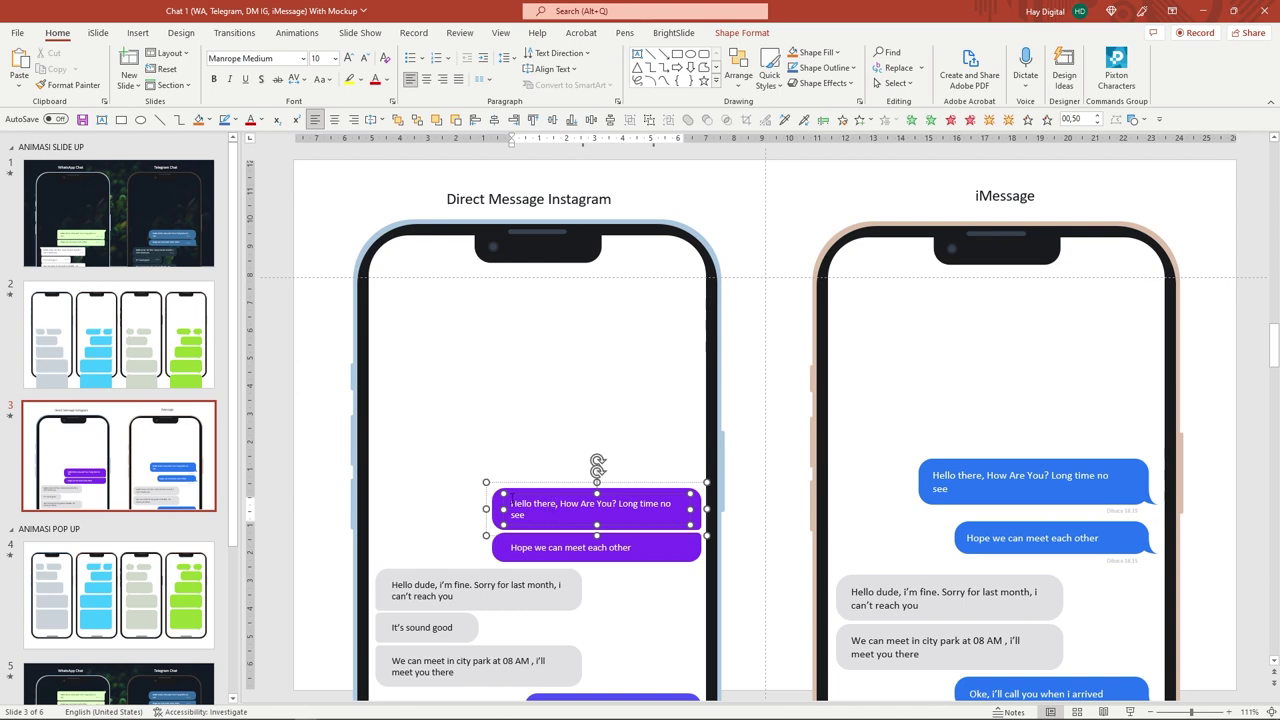
{"action": "triple_click", "coordinate": [547, 510]}
{"action": "type", "text": "Hay aku yoko"}
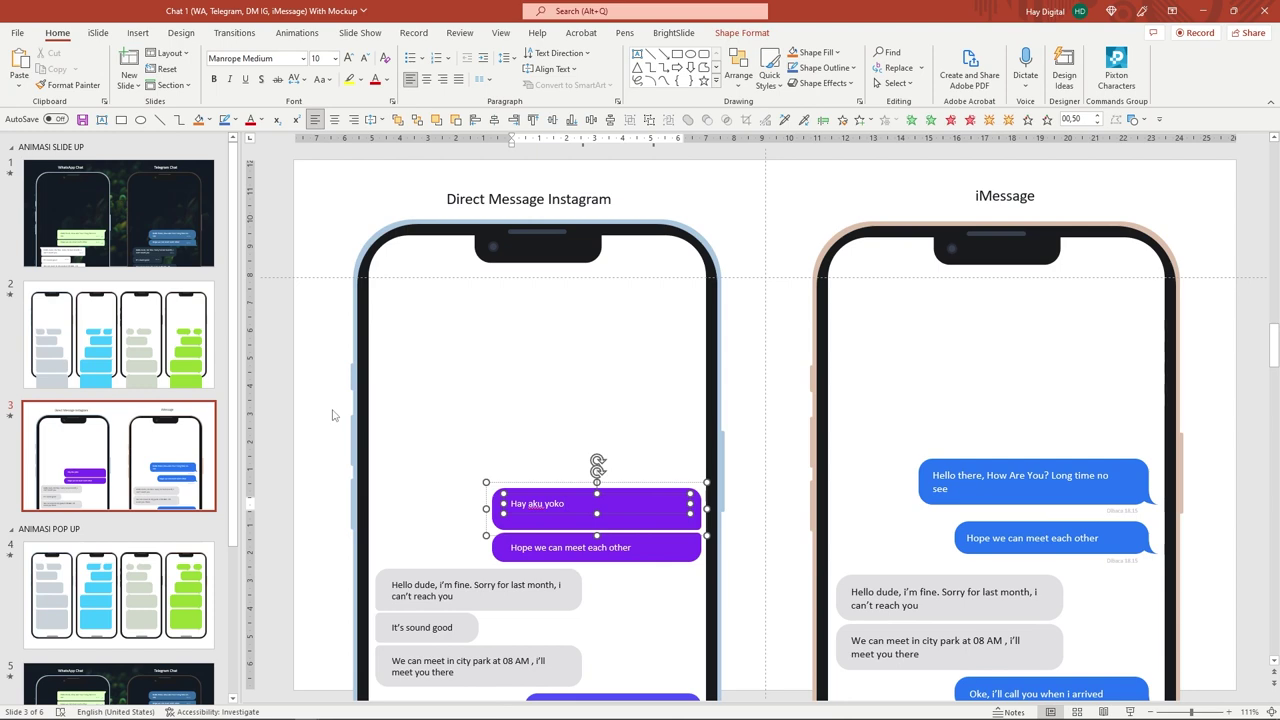
{"action": "left_click", "coordinate": [333, 415]}
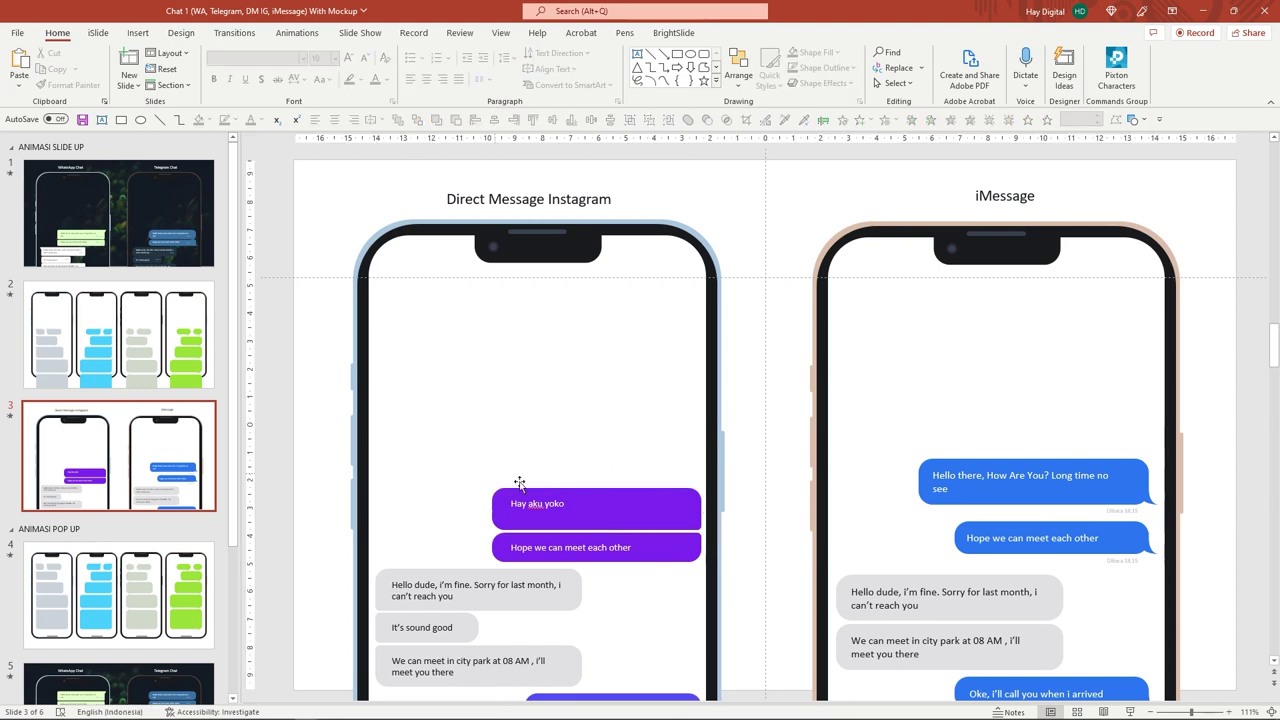
- Fill the 'Hope we can meet each other' bubble light blue, then go to slide 1
{"action": "left_click", "coordinate": [620, 508]}
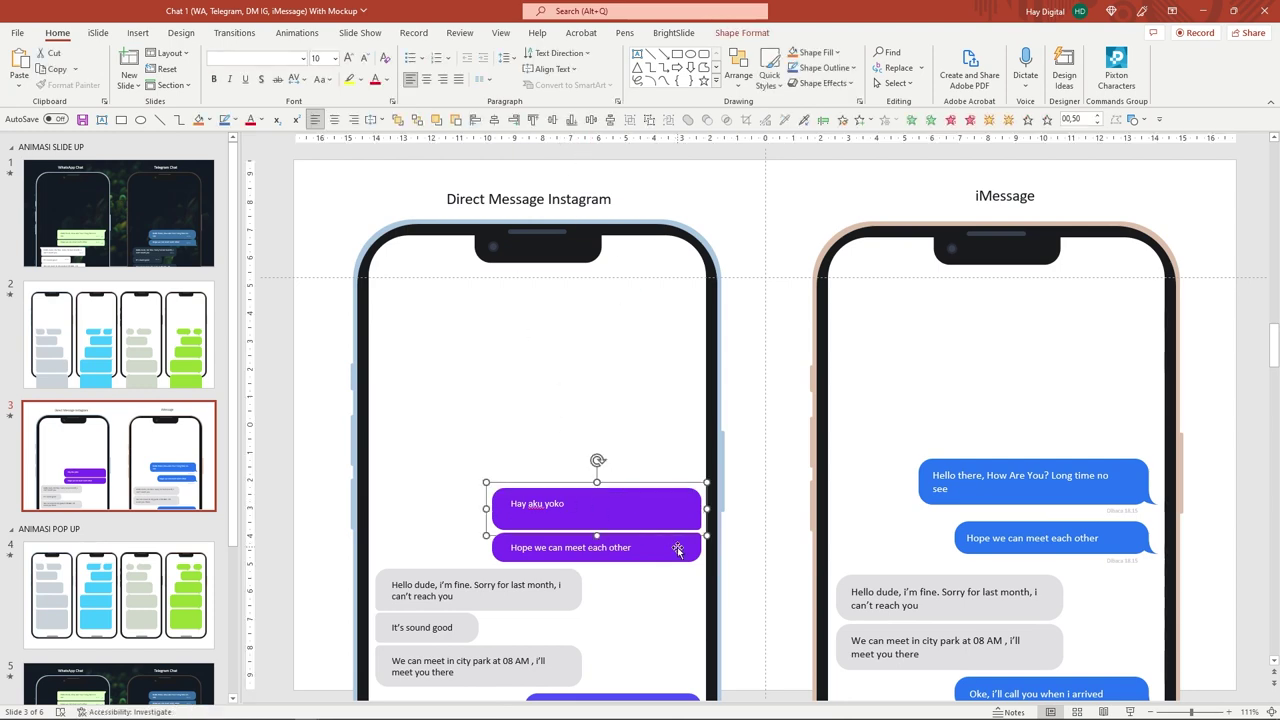
{"action": "left_click", "coordinate": [675, 551]}
{"action": "left_click", "coordinate": [836, 52]}
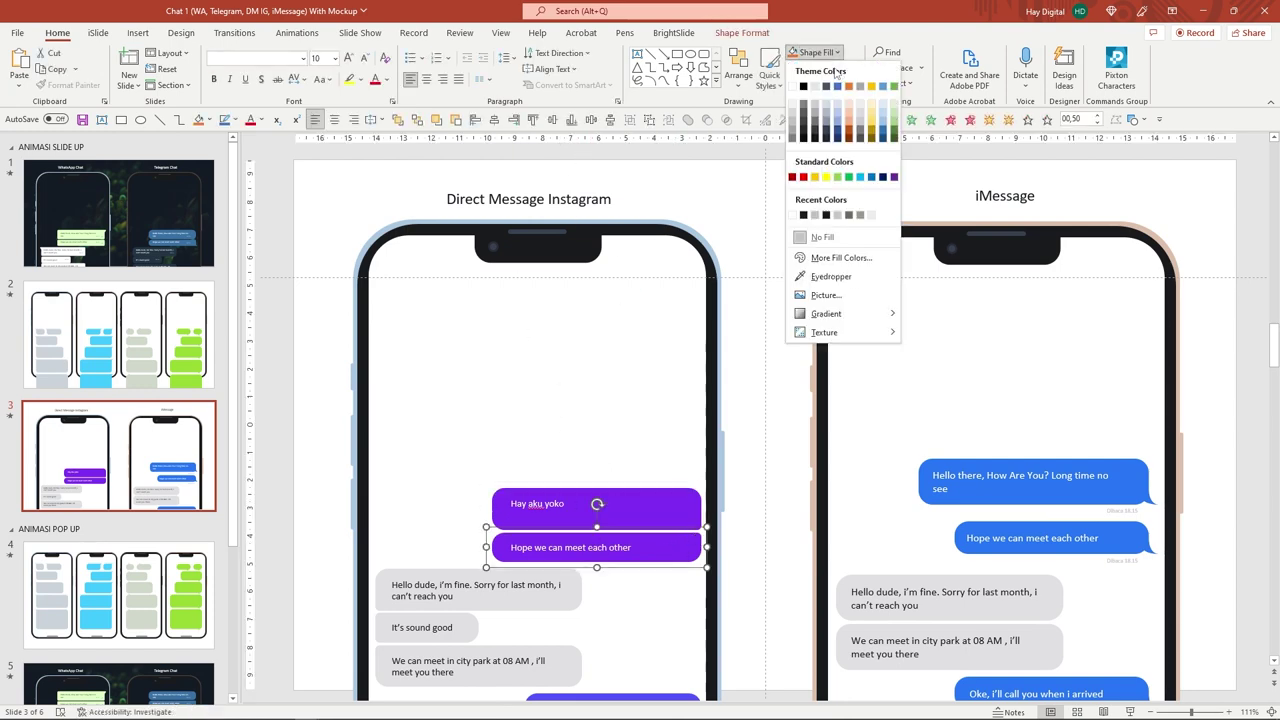
{"action": "left_click", "coordinate": [839, 87]}
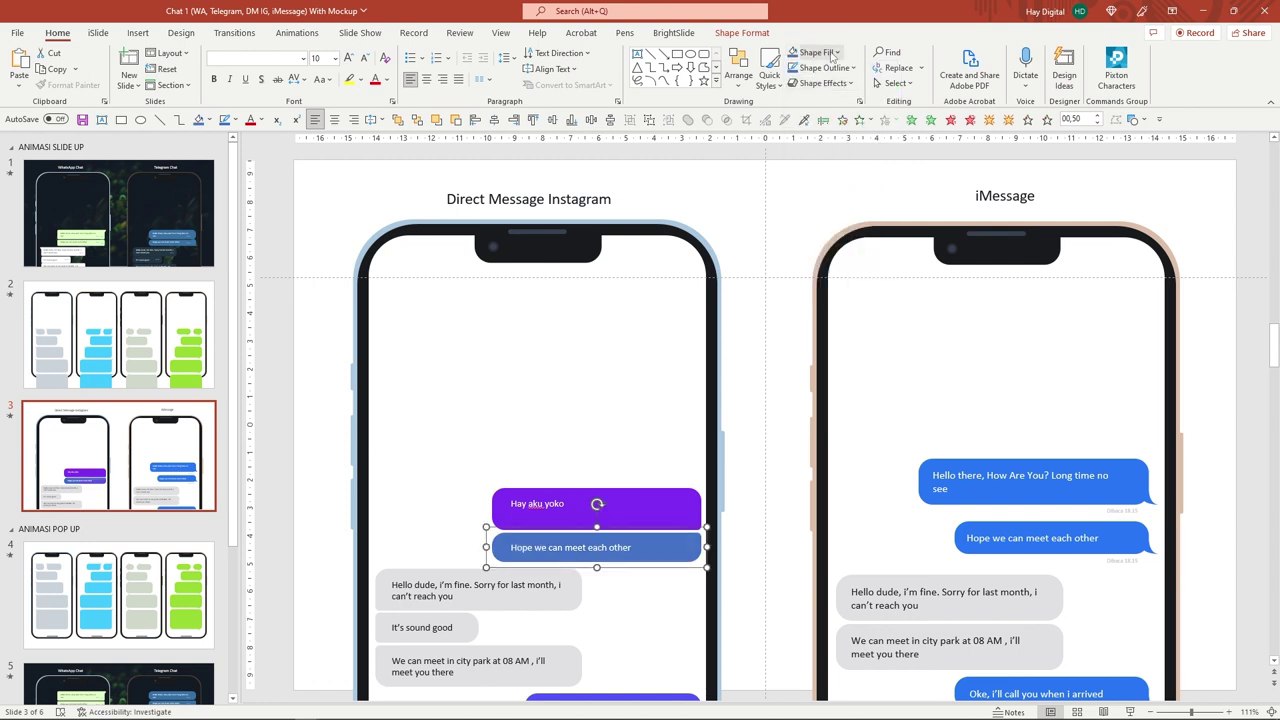
{"action": "left_click", "coordinate": [838, 52]}
{"action": "left_click", "coordinate": [859, 178]}
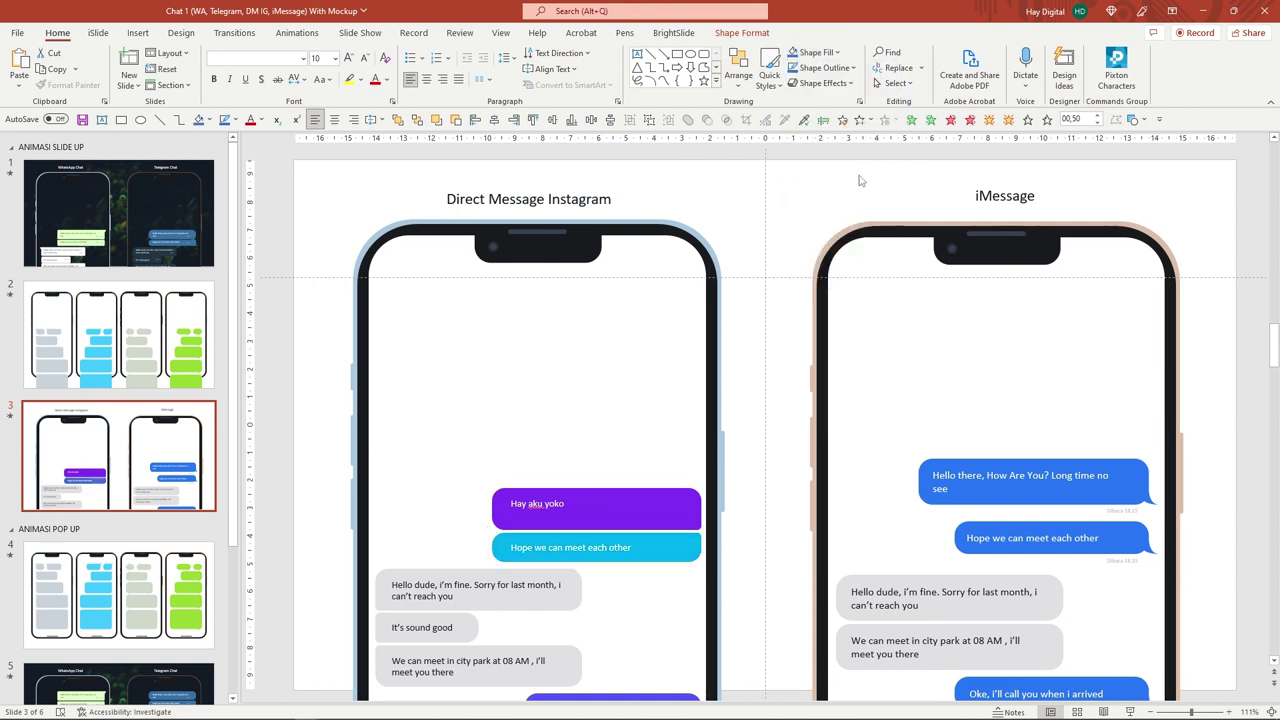
{"action": "key", "text": "Page_Up"}
{"action": "key", "text": "Page_Up"}
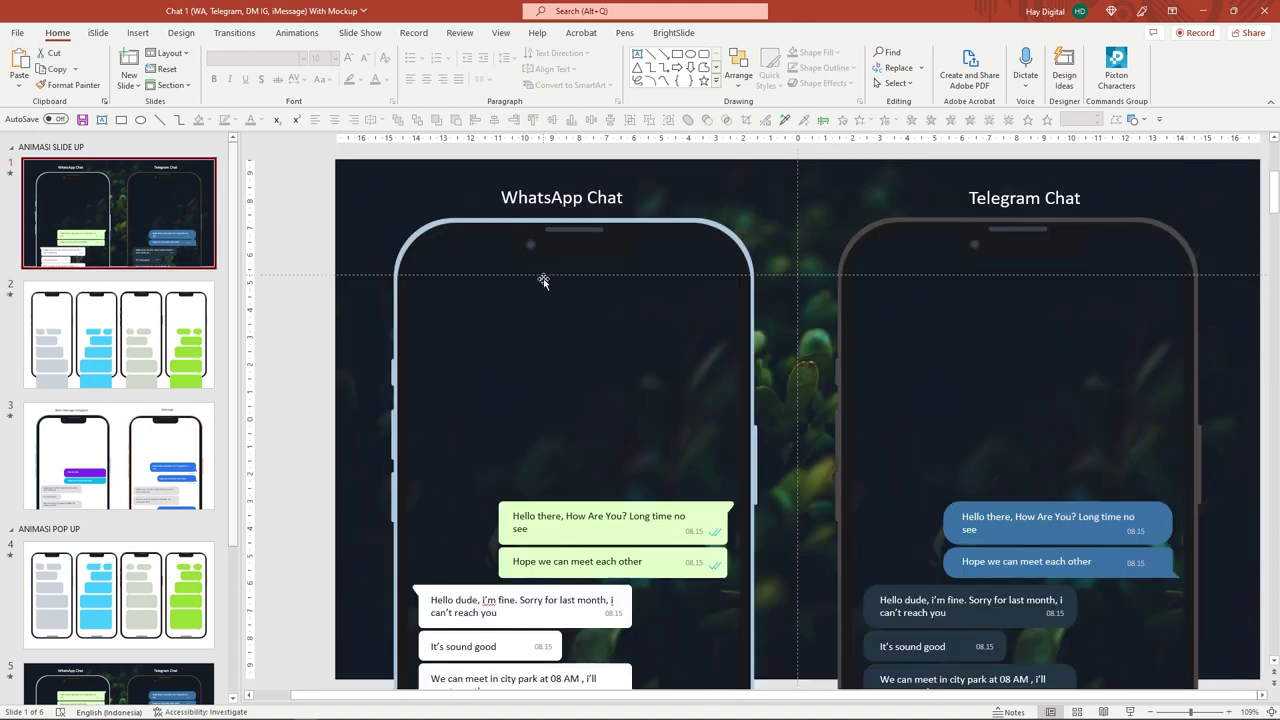
- Open slide 4, Animasi Pop Up, and play its four phones' pop-up bubble animations
{"action": "scroll", "coordinate": [100, 540], "scroll_direction": "down", "scroll_amount": 3}
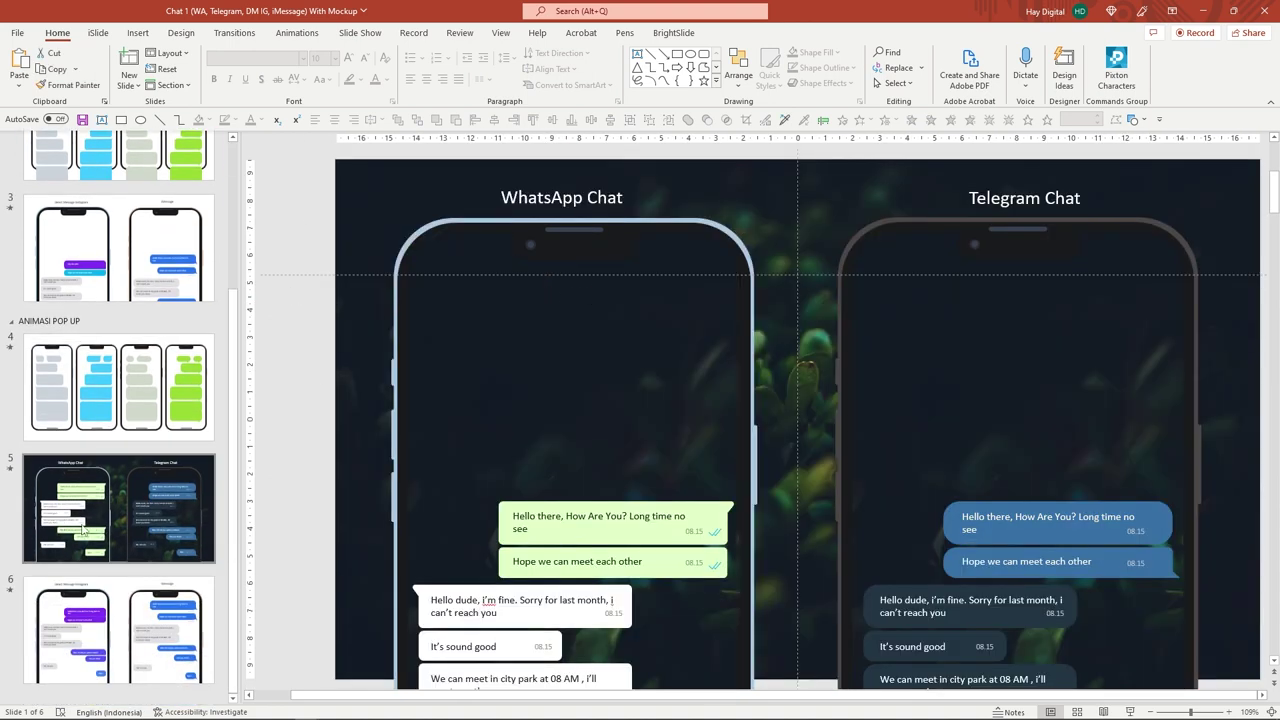
{"action": "left_click", "coordinate": [100, 563]}
{"action": "left_click", "coordinate": [100, 385]}
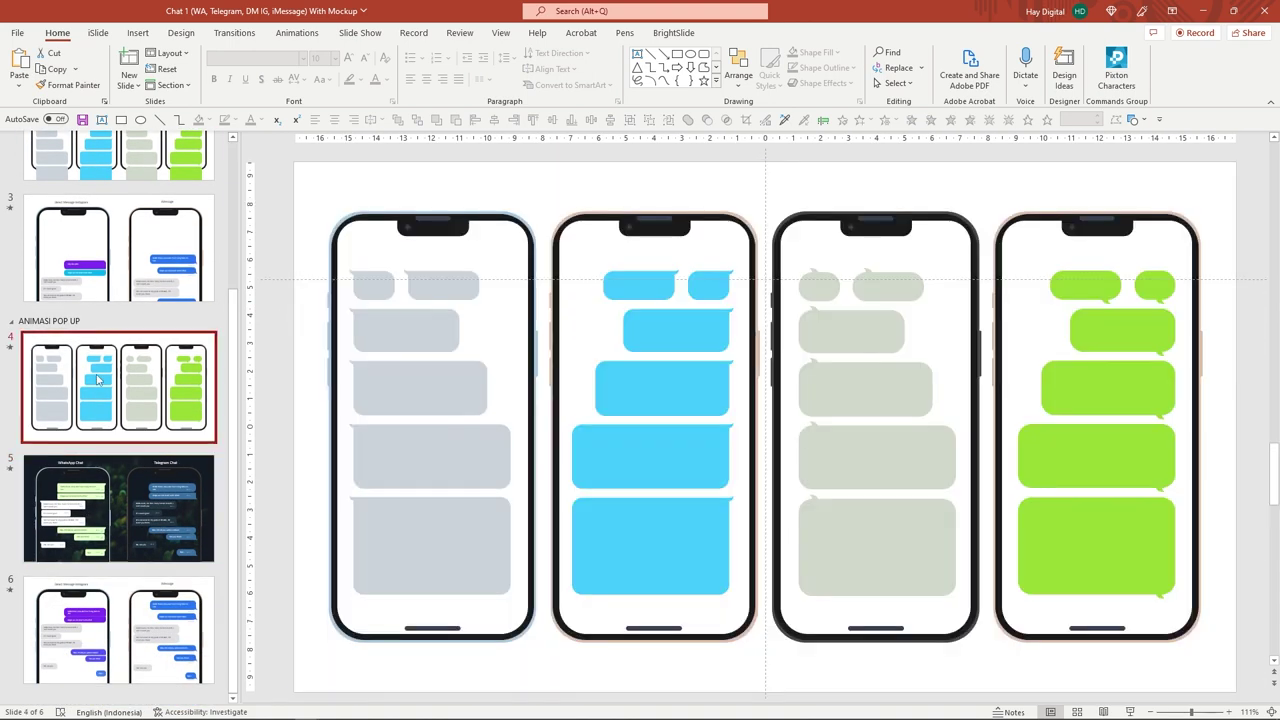
{"action": "left_click", "coordinate": [11, 348]}
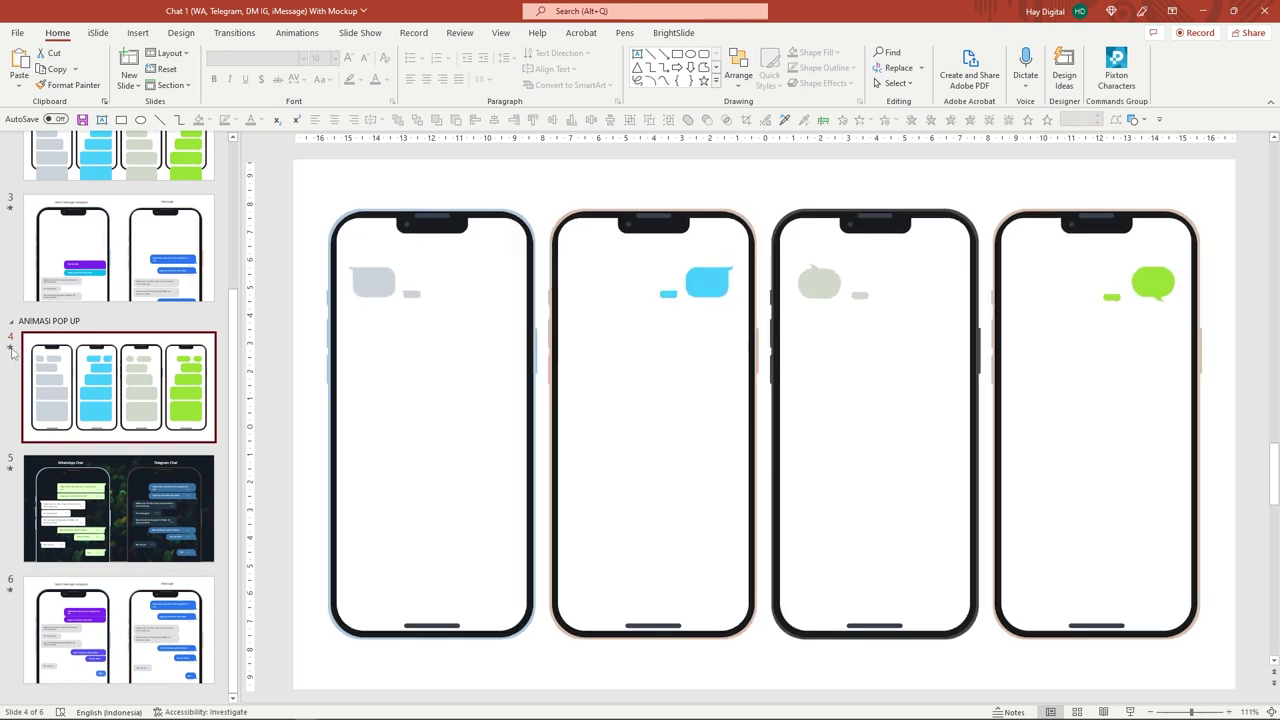